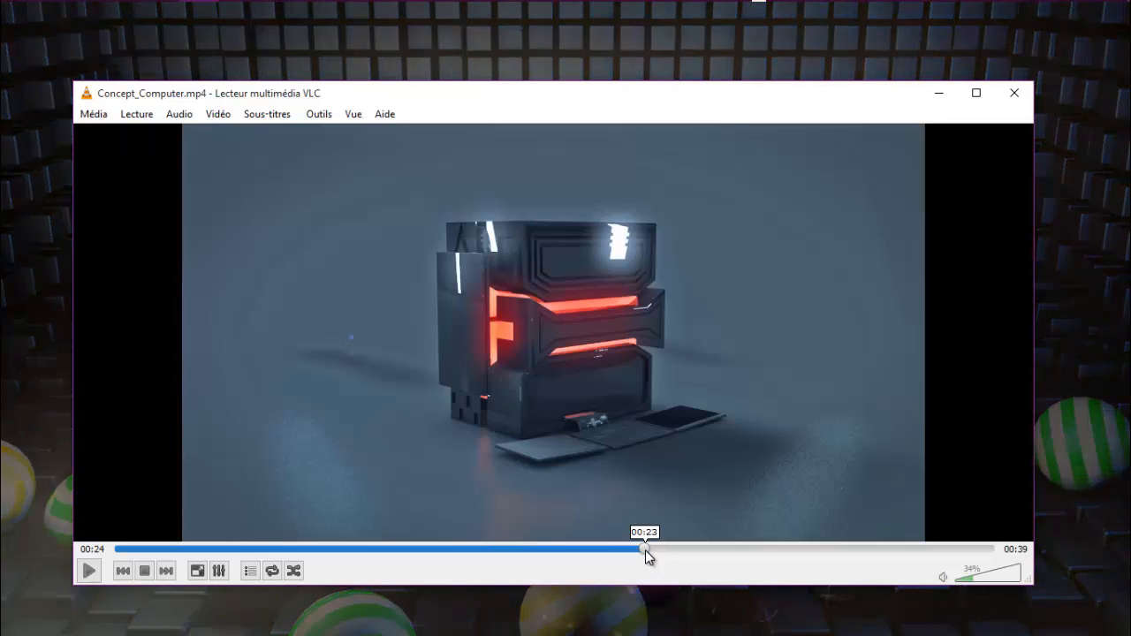
# Step: Switch from the VLC video to the Tuto.c4d scene in Cinema 4D and fully expand the Clavier object's hierarchy
pyautogui.click(939, 95)
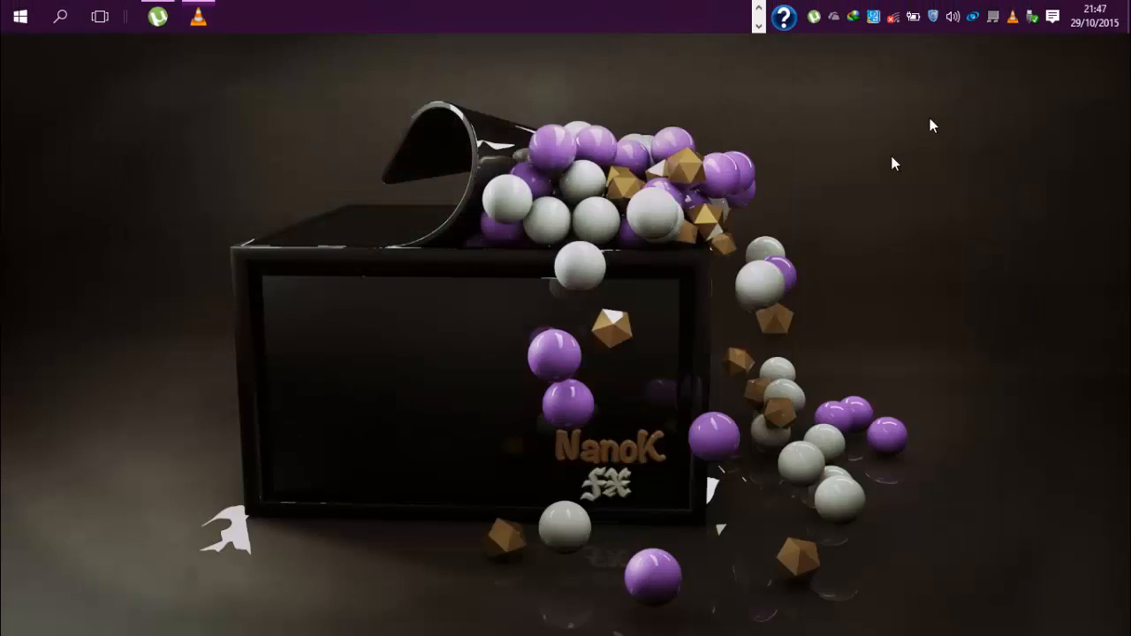
pyautogui.click(758, 25)
pyautogui.click(446, 16)
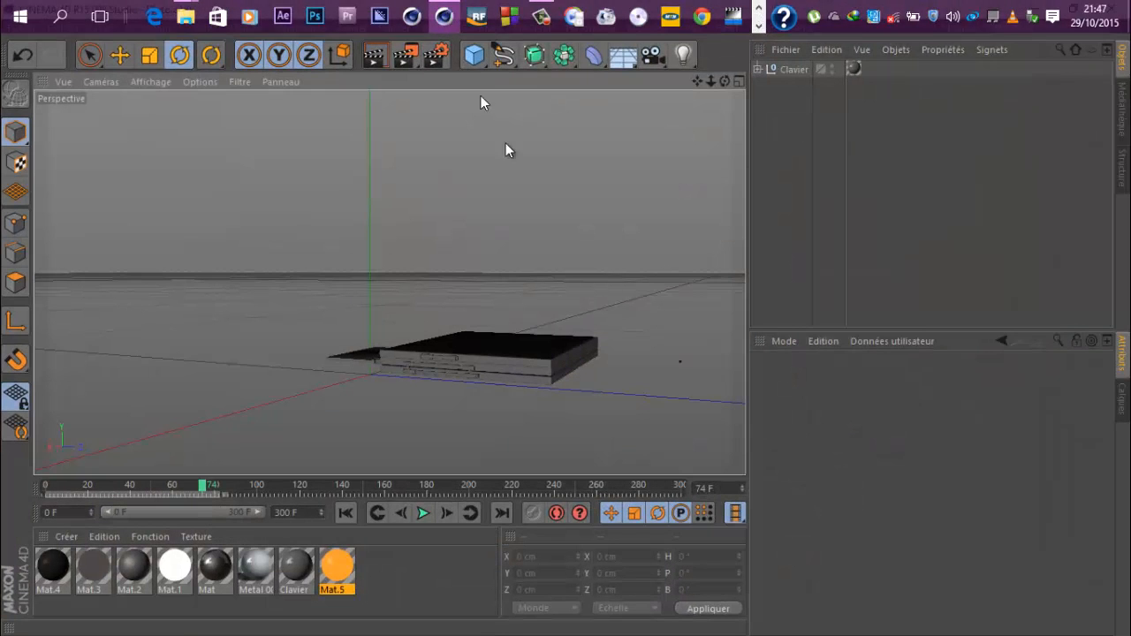
pyautogui.moveTo(567, 319); pyautogui.dragTo(575, 317)
pyautogui.click(787, 69)
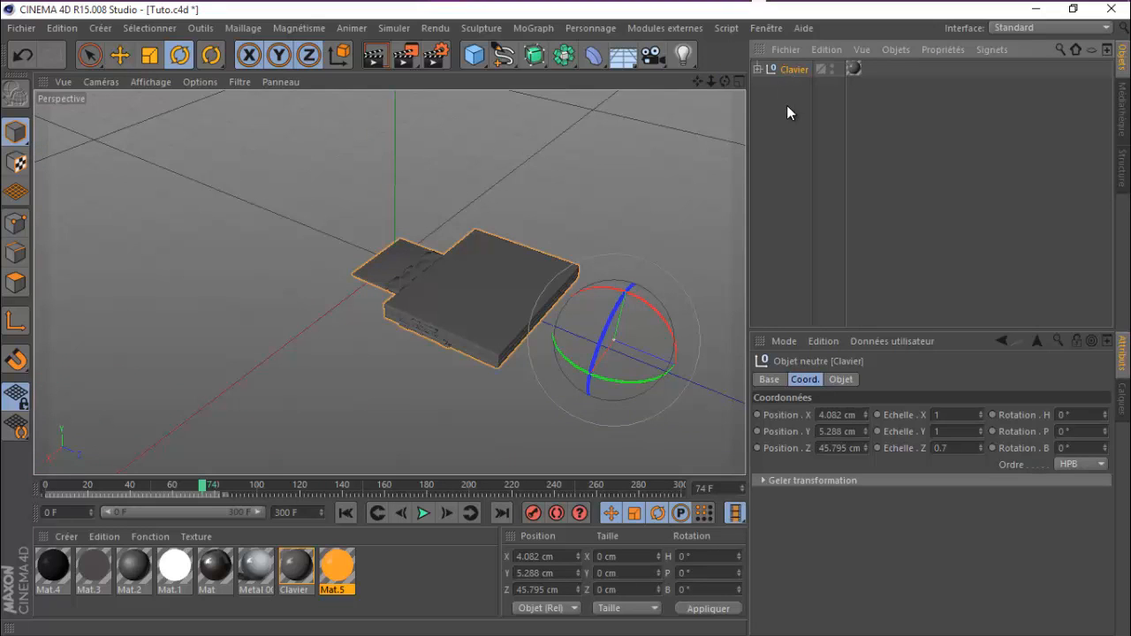
pyautogui.keyDown('ctrl'); pyautogui.click(757, 69); pyautogui.keyUp('ctrl')
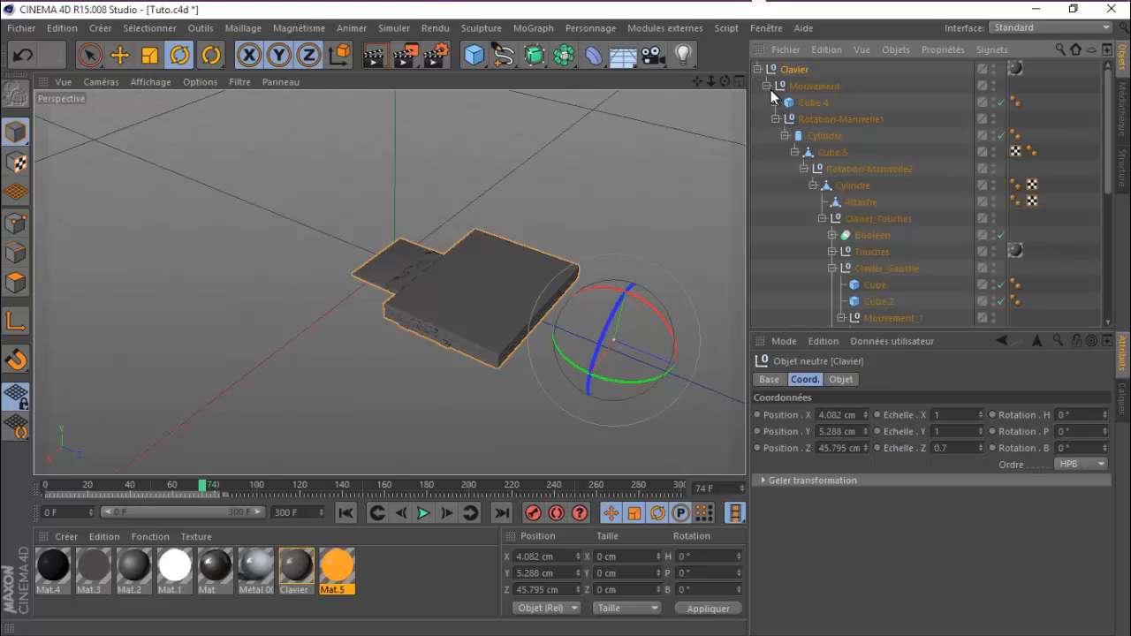
# Step: Move the Mouvement null inside Clavier along its Z axis to a position of about -55.7 cm
pyautogui.click(778, 86)
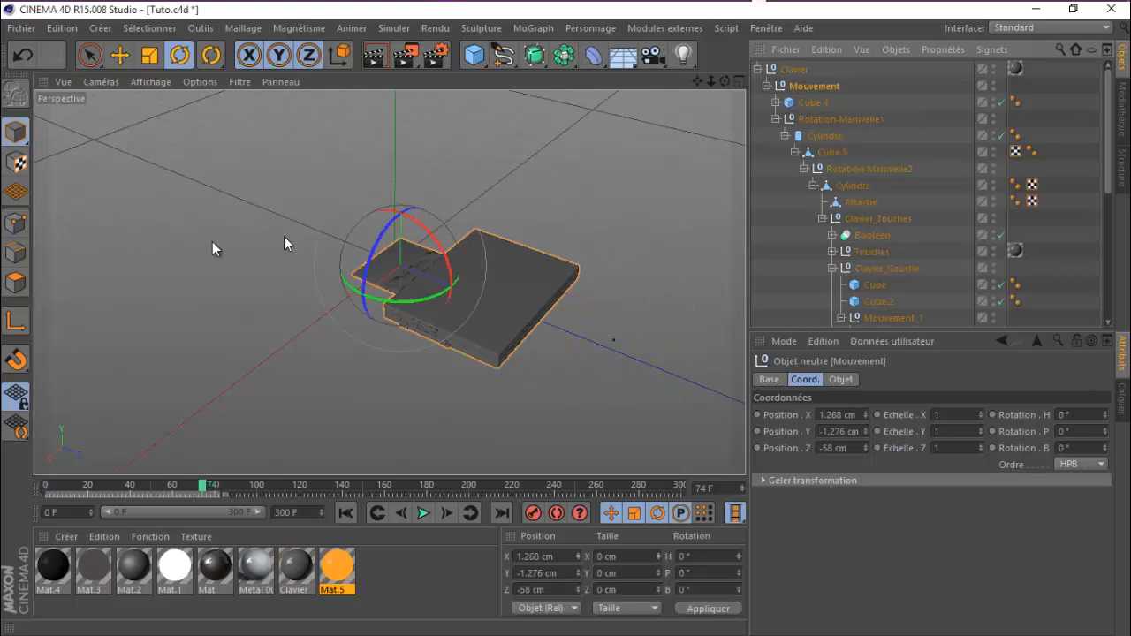
pyautogui.press('e')
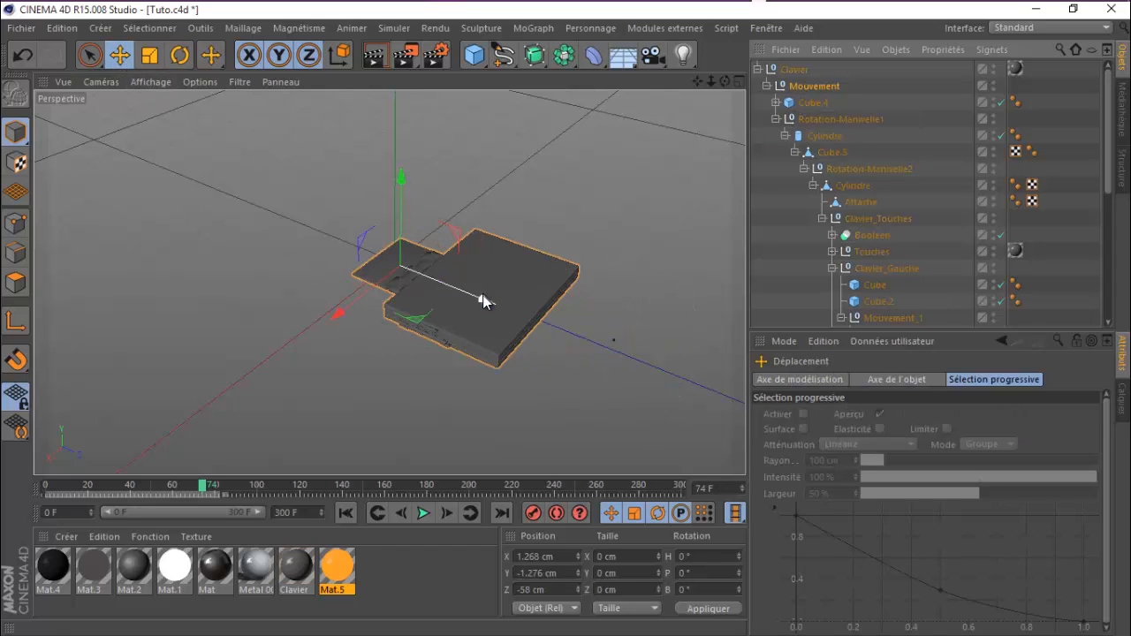
pyautogui.moveTo(483, 298)
pyautogui.mouseDown()
pyautogui.moveTo(449, 295)
pyautogui.moveTo(495, 308)
pyautogui.mouseUp()
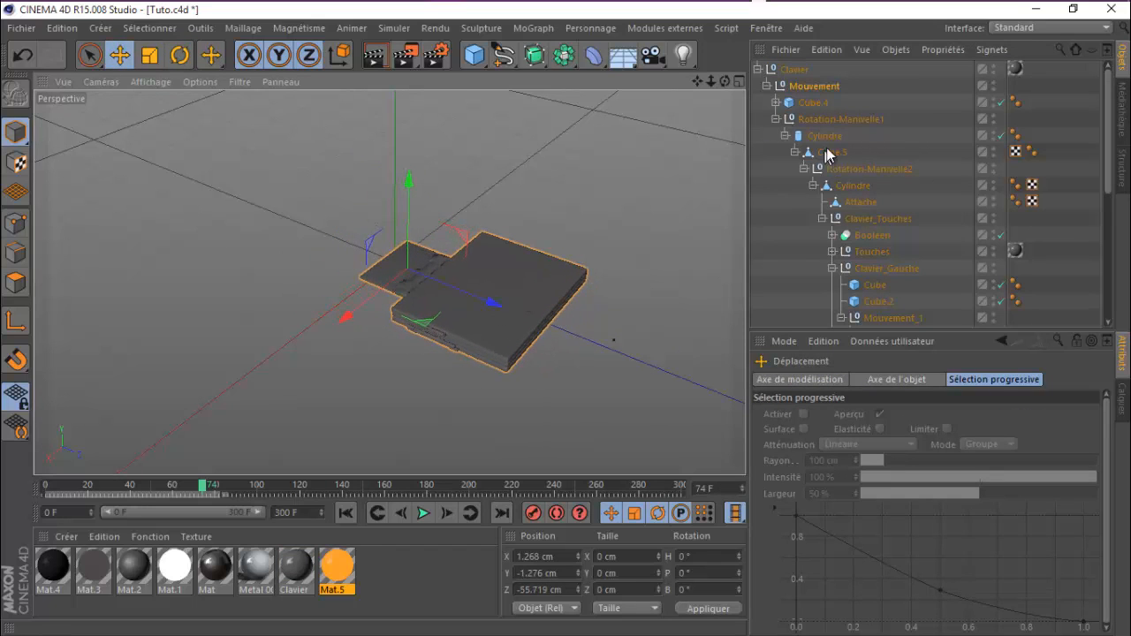
# Step: Rotate the Rotation-Manivelle1 null to a pitch of about -170.6° so that the keyboard body tilts at the first hinge
pyautogui.click(843, 121)
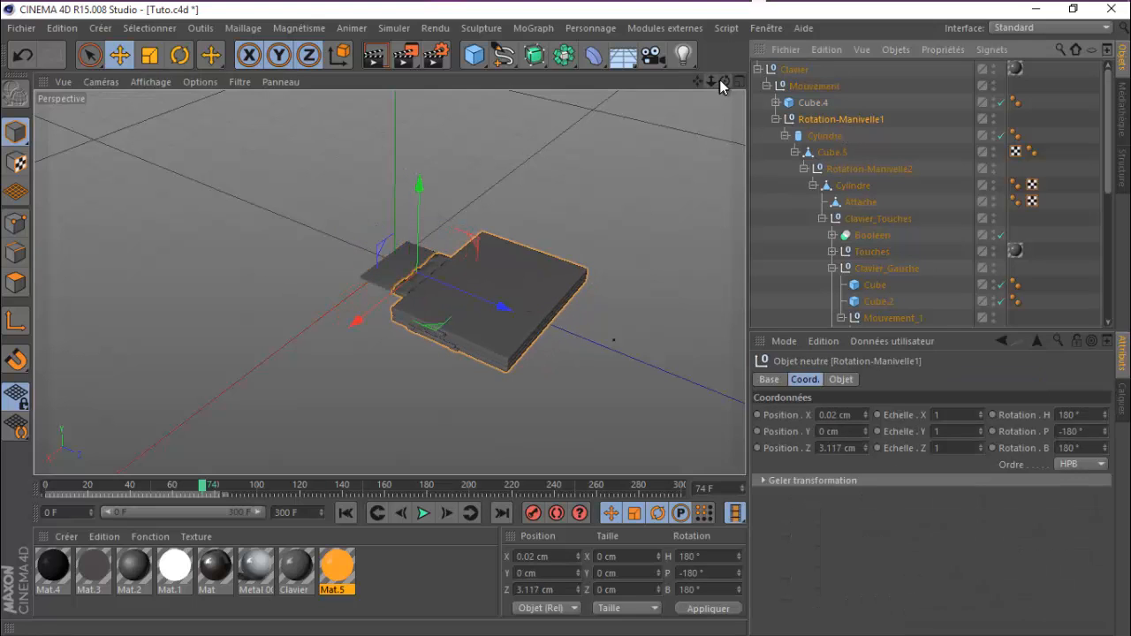
pyautogui.moveTo(721, 85); pyautogui.dragTo(364, 209)
pyautogui.click(179, 58)
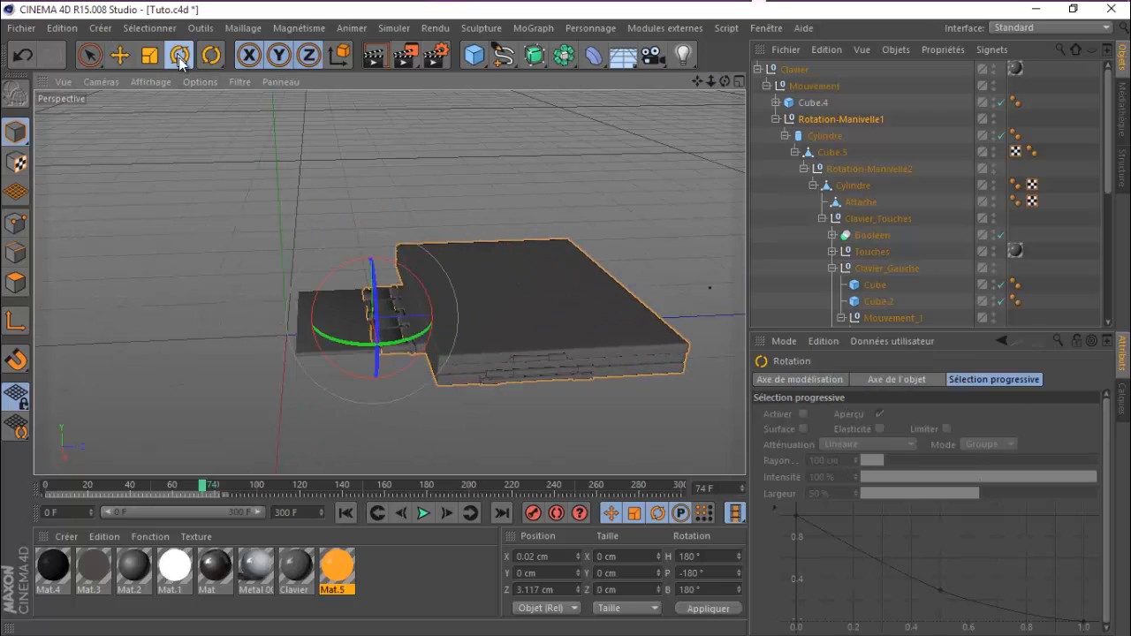
pyautogui.moveTo(419, 285); pyautogui.dragTo(398, 252)
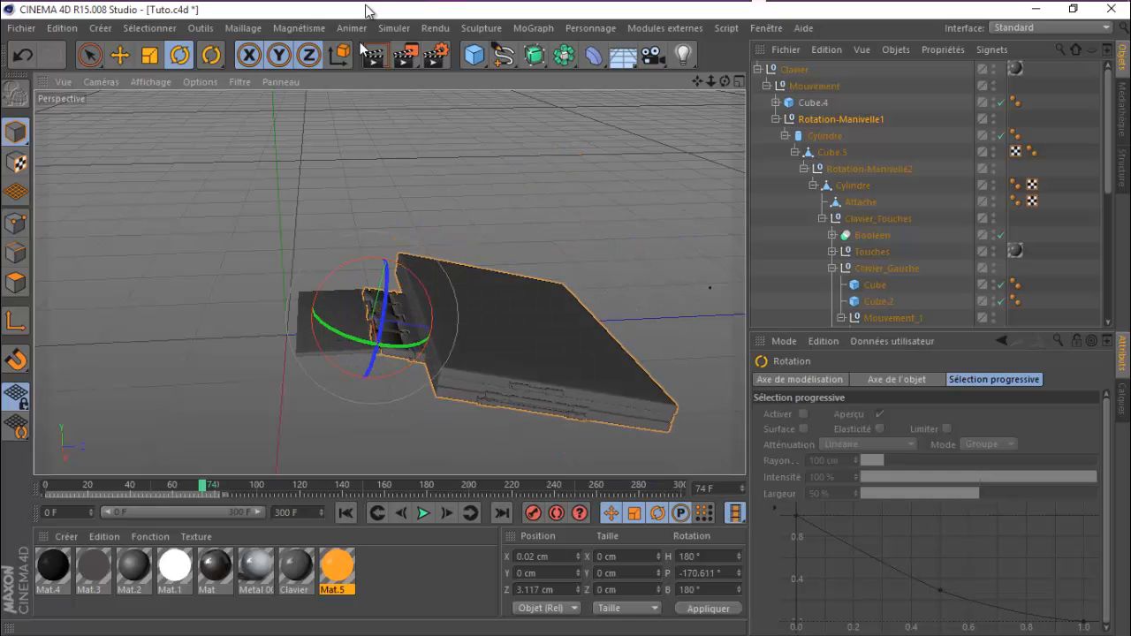
# Step: Switch to the Concept_Computer.mp4 video in VLC and go back to 00:20 to examine how the keyboard deploys
pyautogui.moveTo(430, 6)
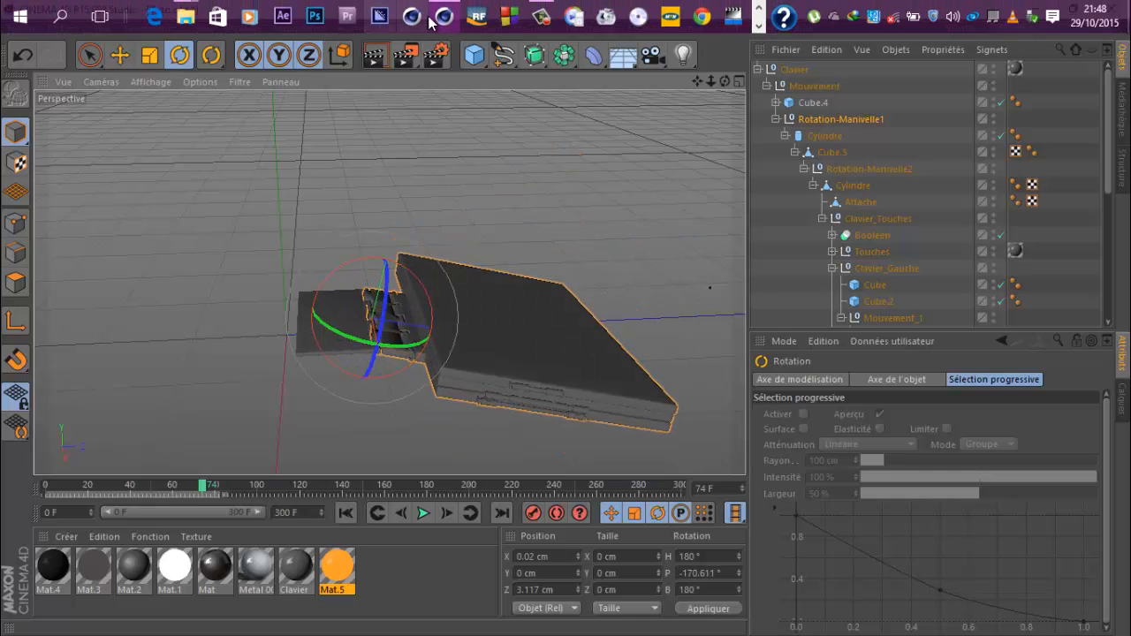
pyautogui.click(760, 27)
pyautogui.click(198, 16)
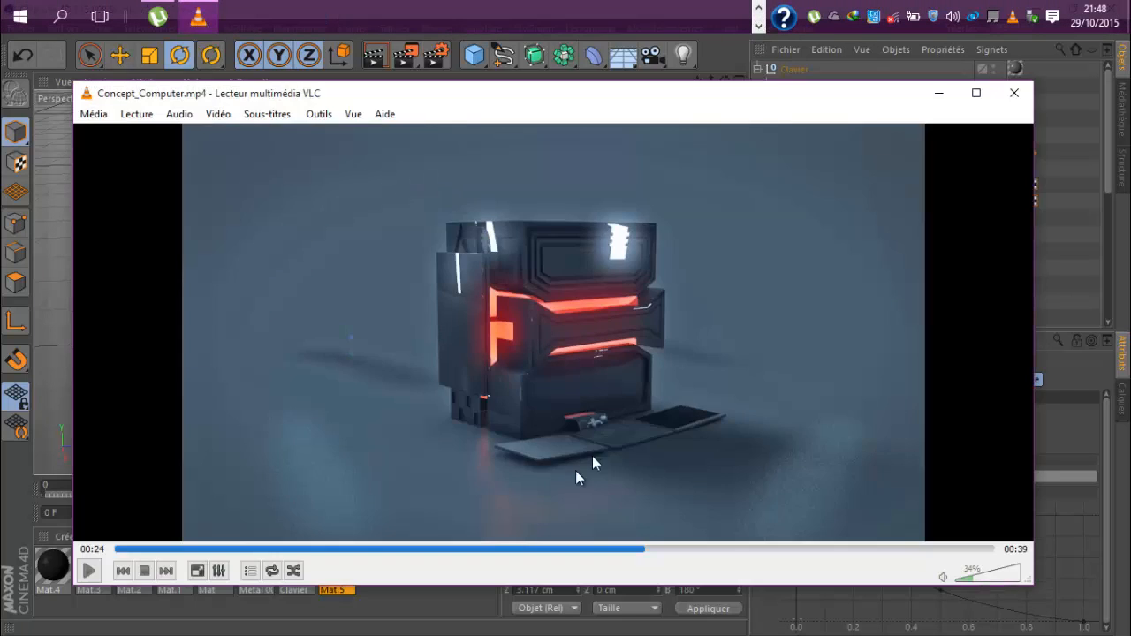
pyautogui.moveTo(640, 549); pyautogui.dragTo(567, 553)
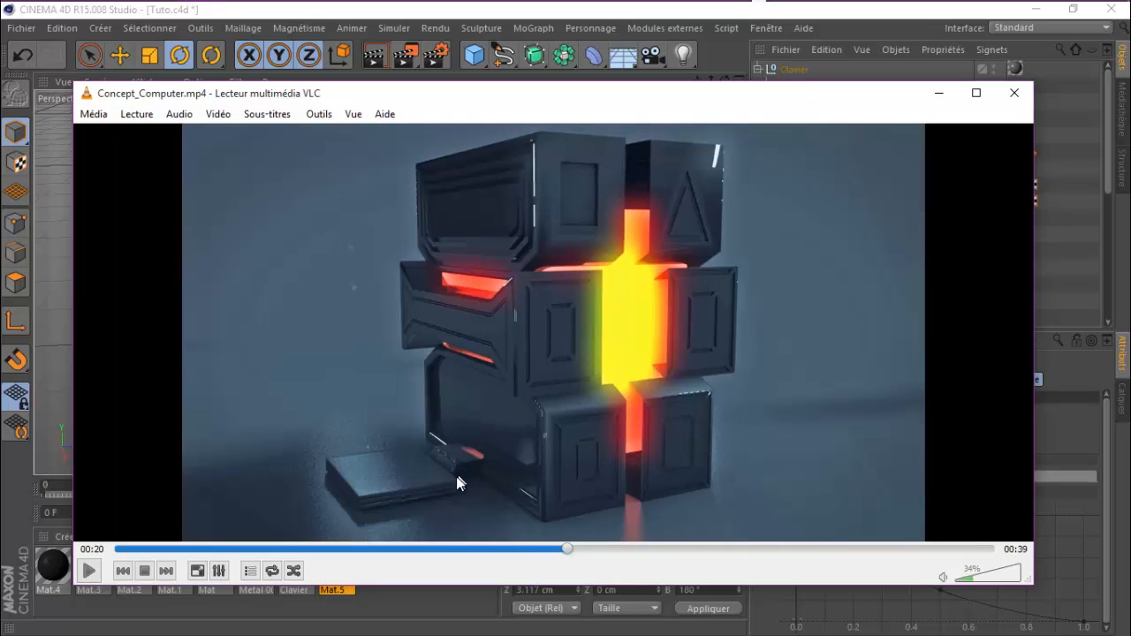
# Step: Return to Cinema 4D and rotate the Rotation-Manivelle2 null to a pitch of about 11.5°
pyautogui.click(939, 93)
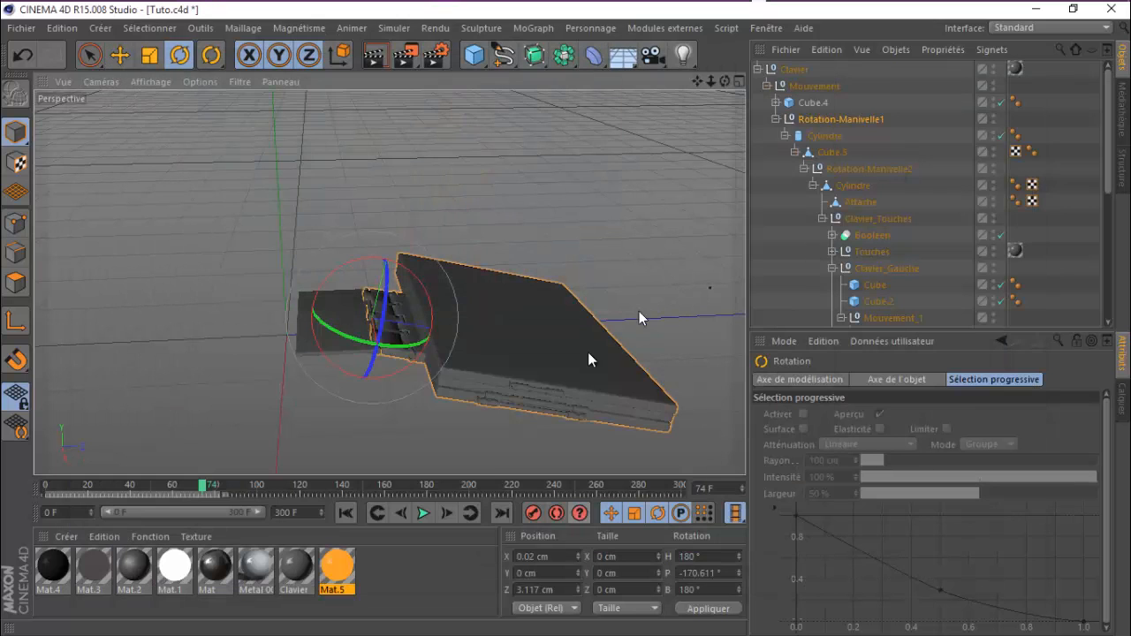
pyautogui.click(862, 168)
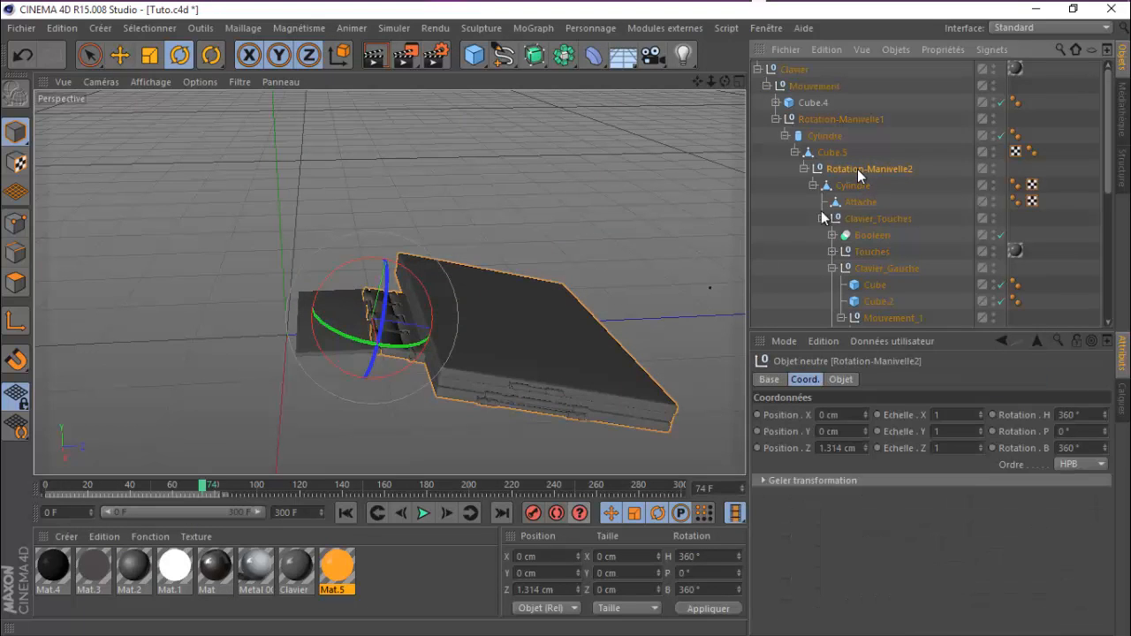
pyautogui.moveTo(460, 305)
pyautogui.mouseDown()
pyautogui.moveTo(456, 291)
pyautogui.moveTo(455, 304)
pyautogui.mouseUp()
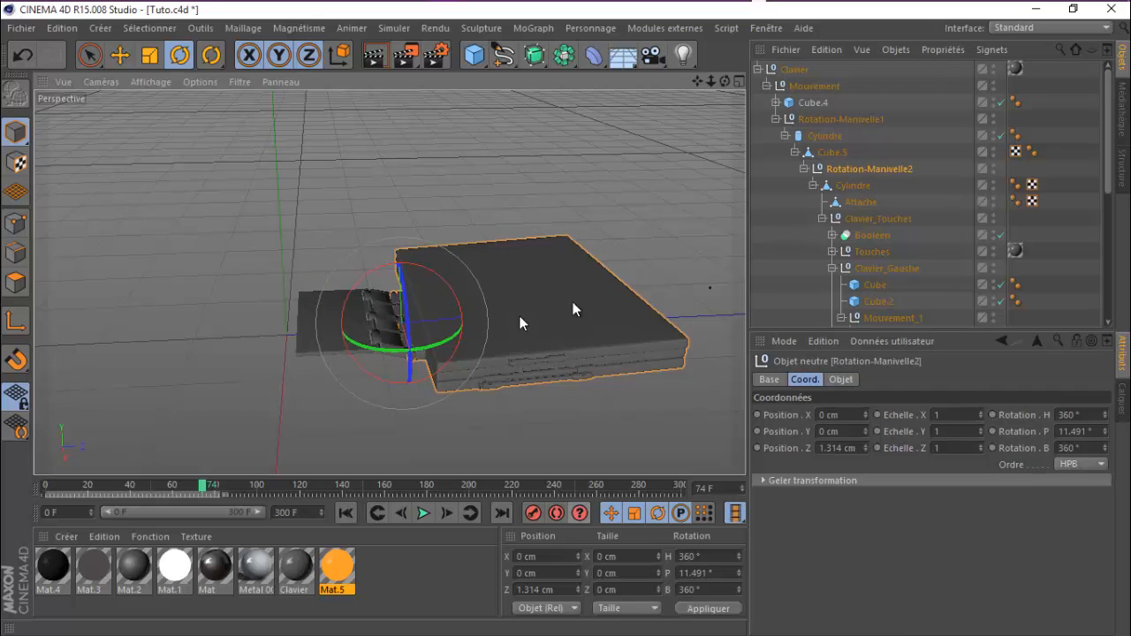
# Step: Examine the Clavier_Touches group, including its Clavier_Gauche and Clavier_Droit sub-objects
pyautogui.click(879, 219)
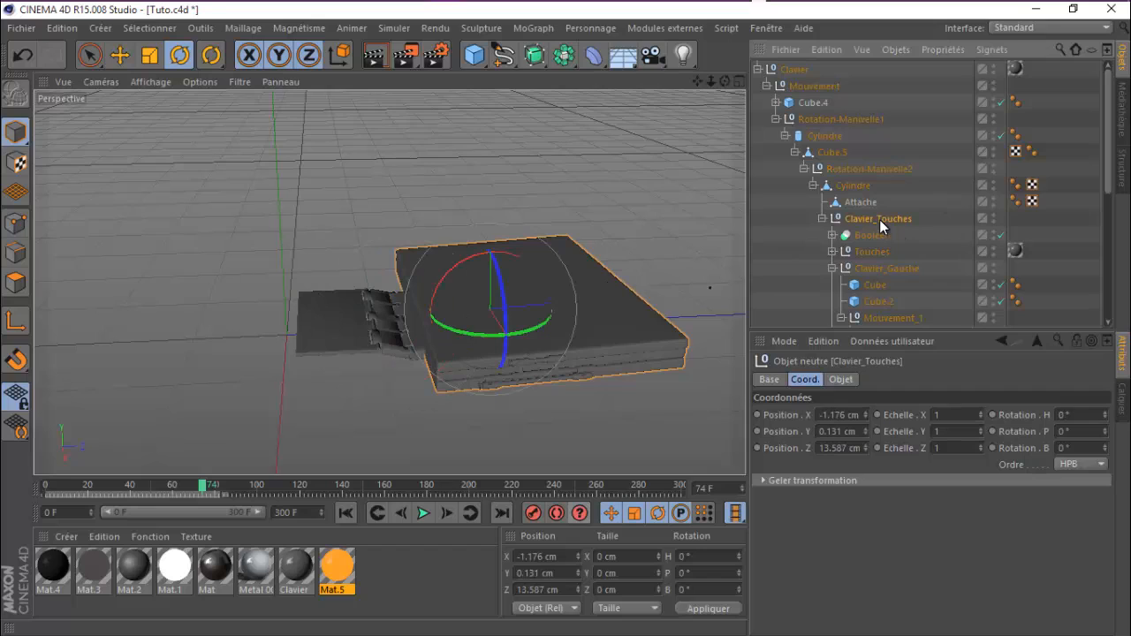
pyautogui.click(823, 218)
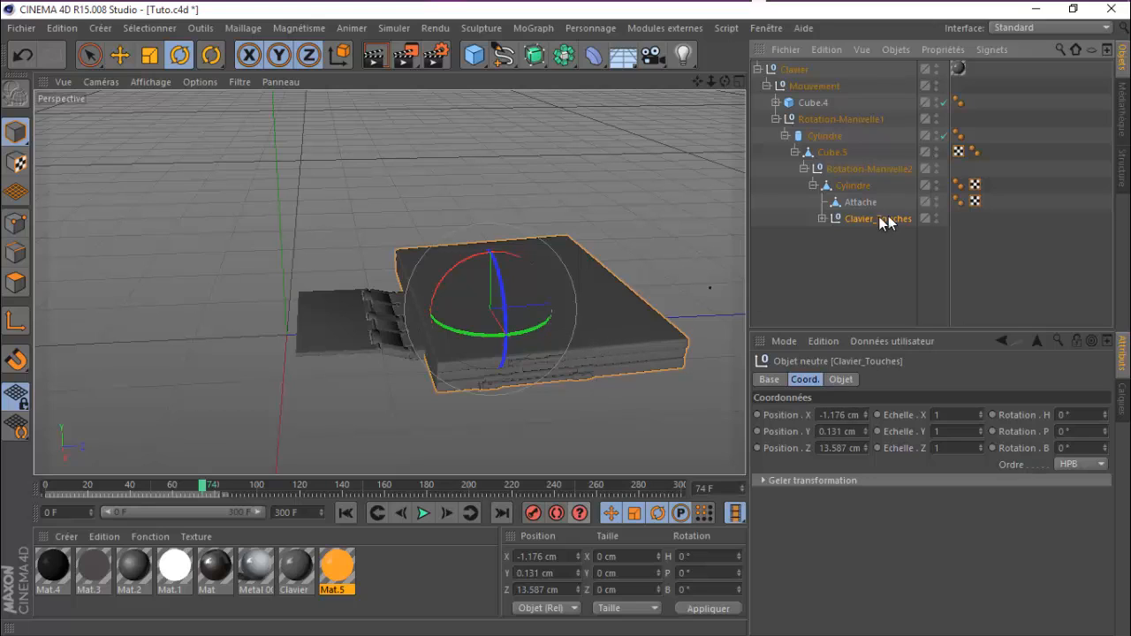
pyautogui.click(822, 218)
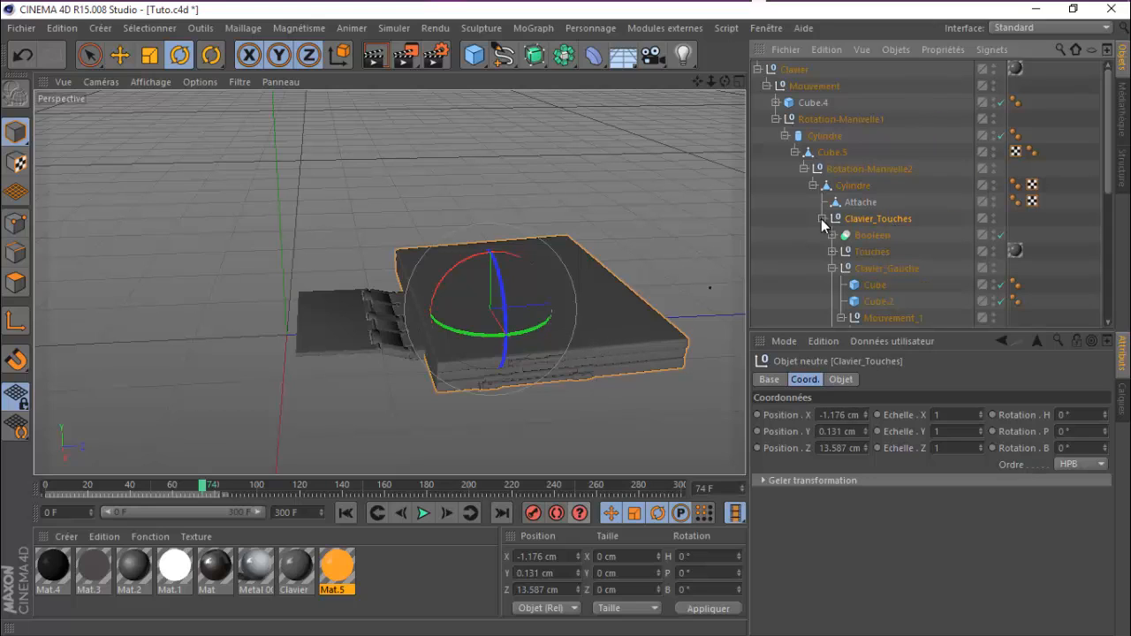
pyautogui.click(833, 268)
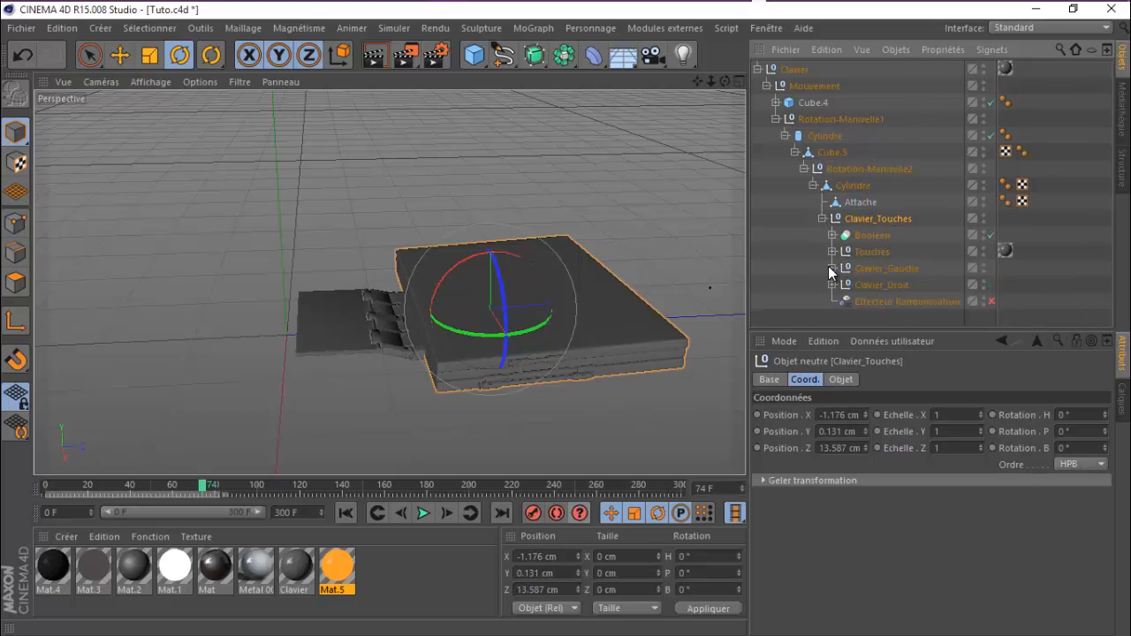
pyautogui.click(881, 266)
pyautogui.click(878, 285)
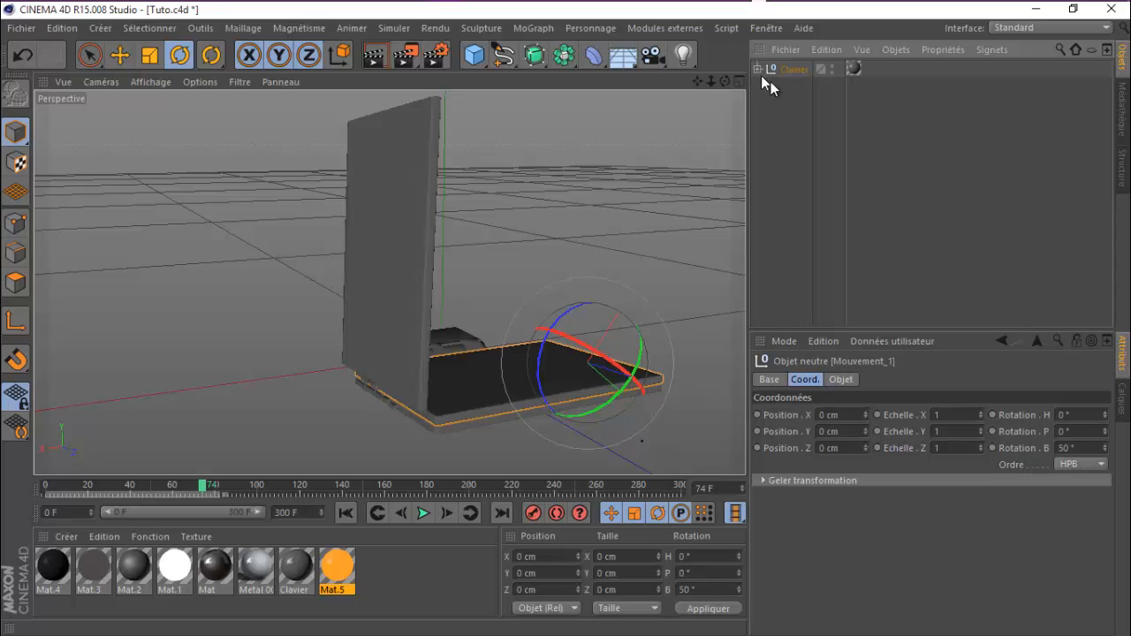
# Step: Add a null object named Mouvements and place it below Clavier at the top level of the object hierarchy
pyautogui.click(790, 70)
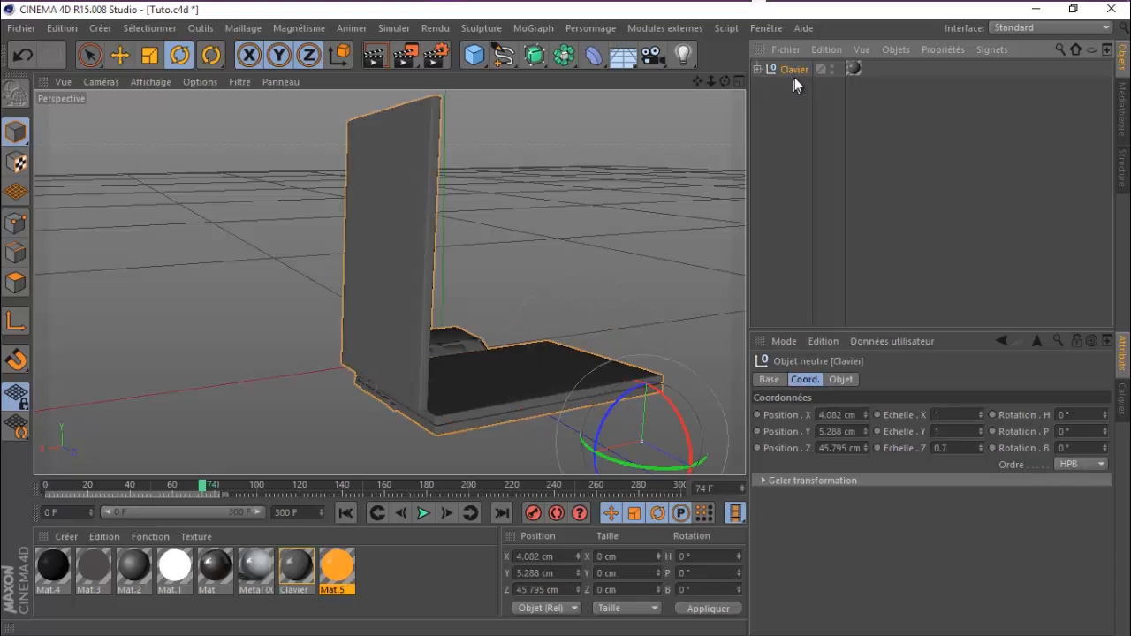
pyautogui.click(778, 108)
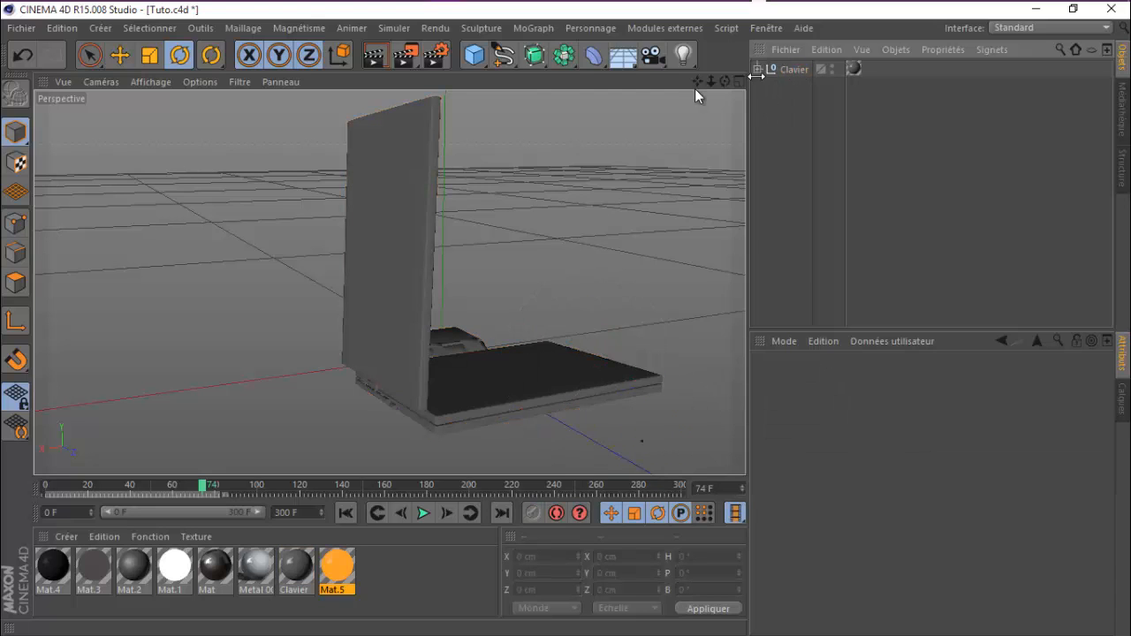
pyautogui.moveTo(480, 56); pyautogui.dragTo(544, 78)
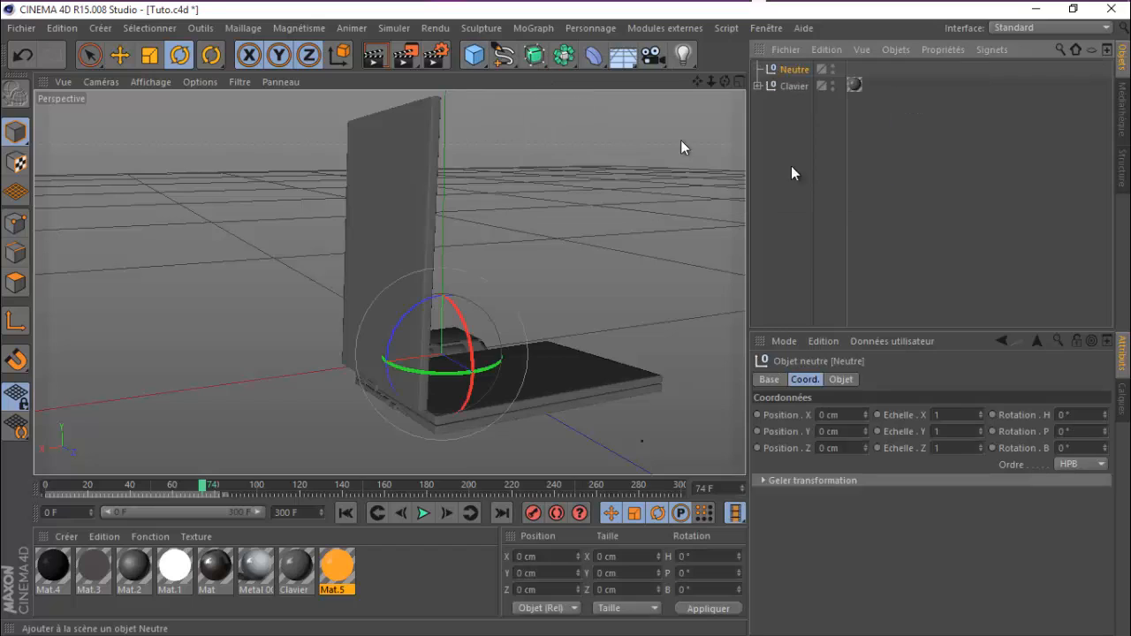
pyautogui.doubleClick(792, 70)
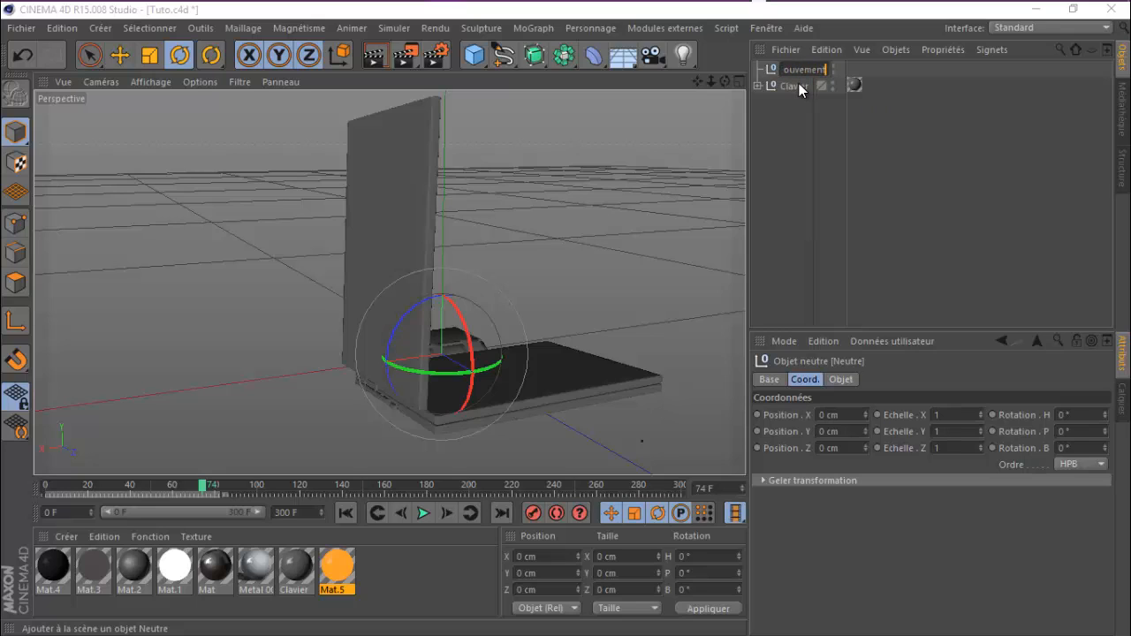
pyautogui.write('Mouvement')
pyautogui.write('s')
pyautogui.press('Return')
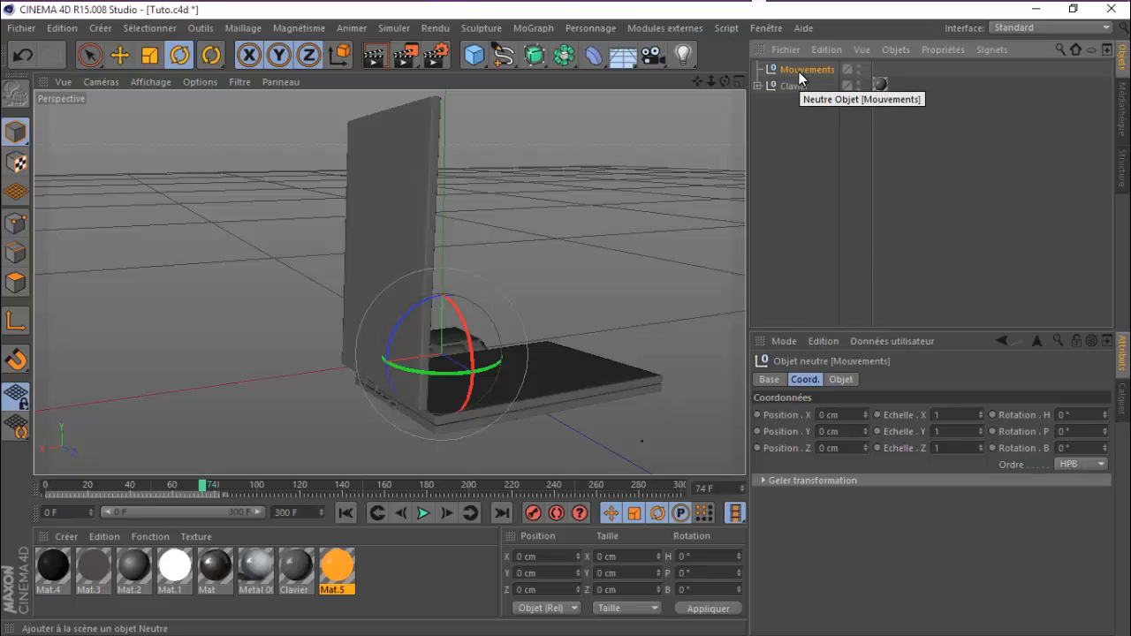
pyautogui.moveTo(799, 71); pyautogui.dragTo(798, 133)
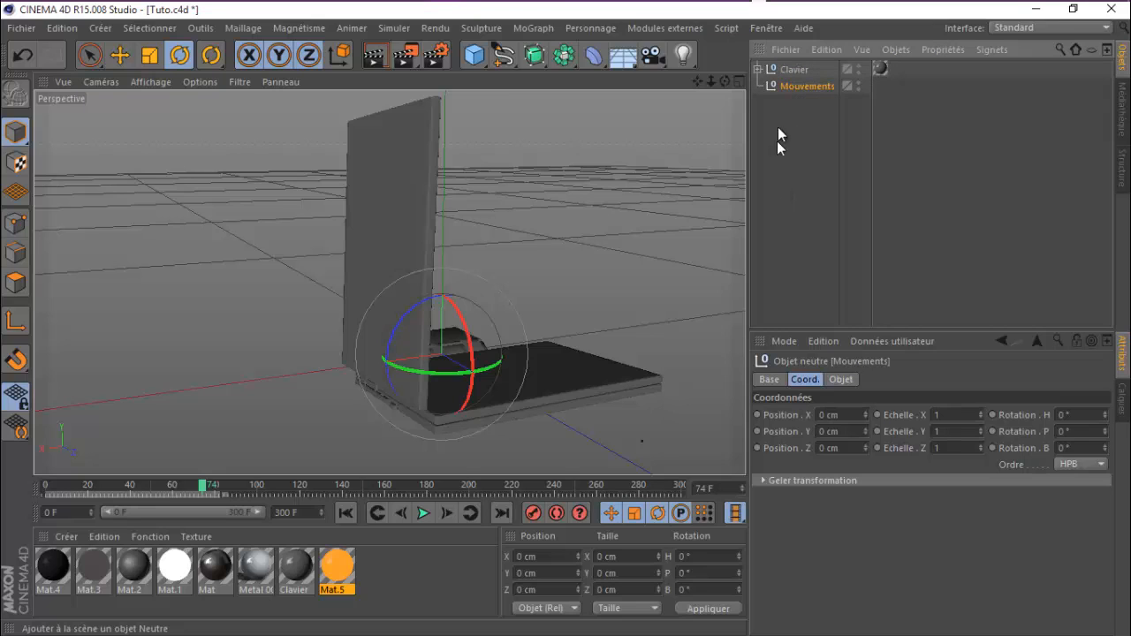
# Step: Rotate the Mouvement_1 null of Clavier_Gauche to a bank angle of about 295.6° to swing the raised panel over
pyautogui.click(758, 68)
pyautogui.scroll(-2, 907, 255)
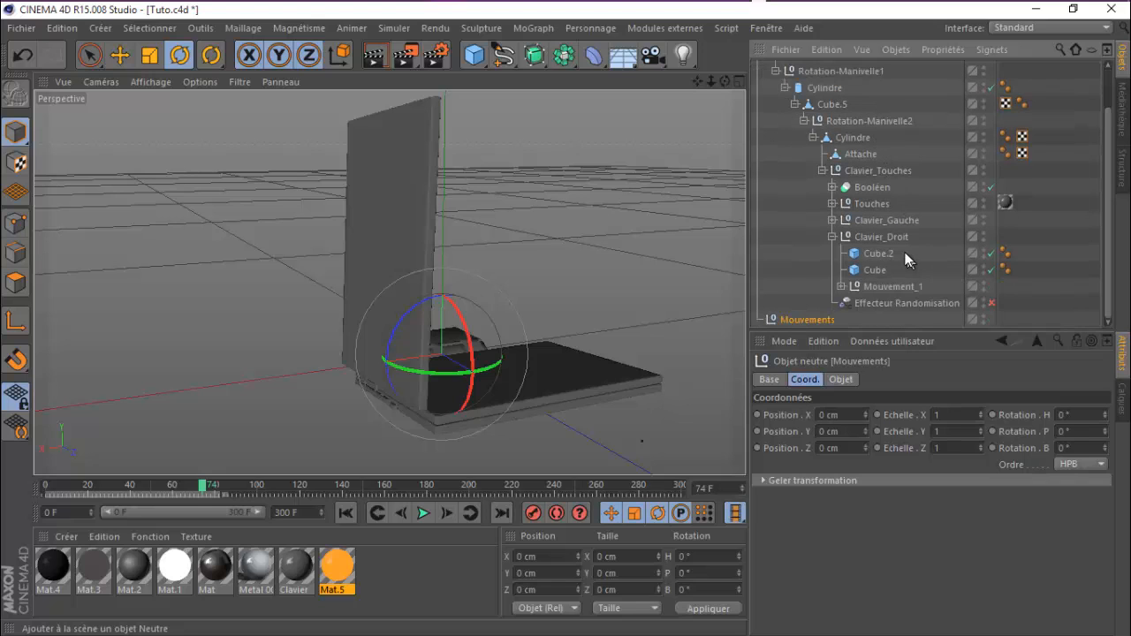
pyautogui.click(871, 220)
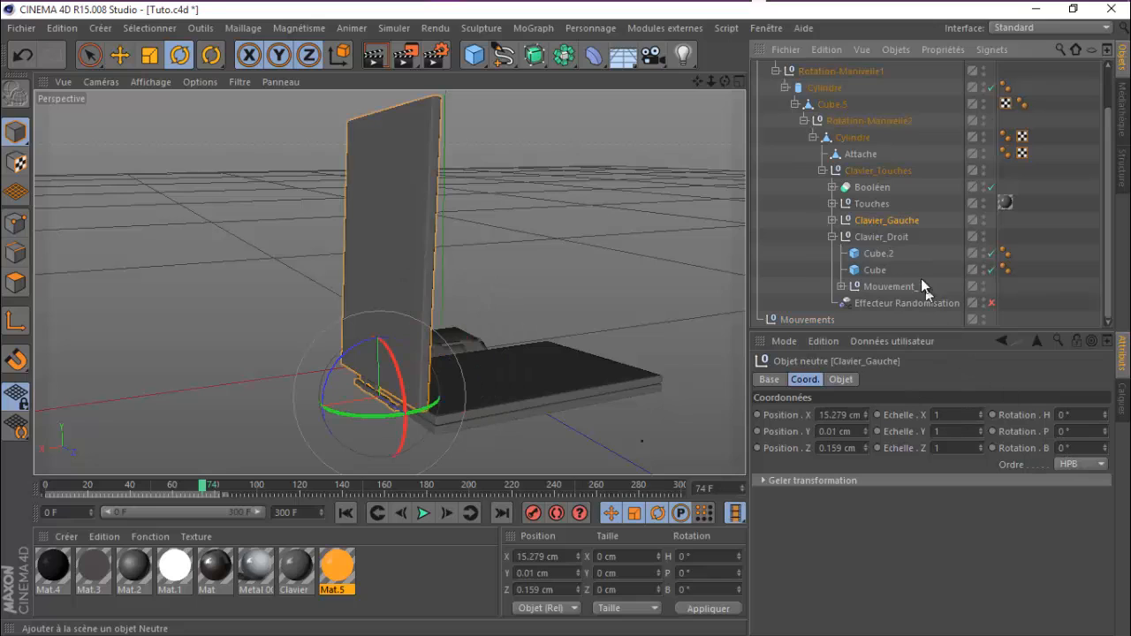
pyautogui.click(831, 220)
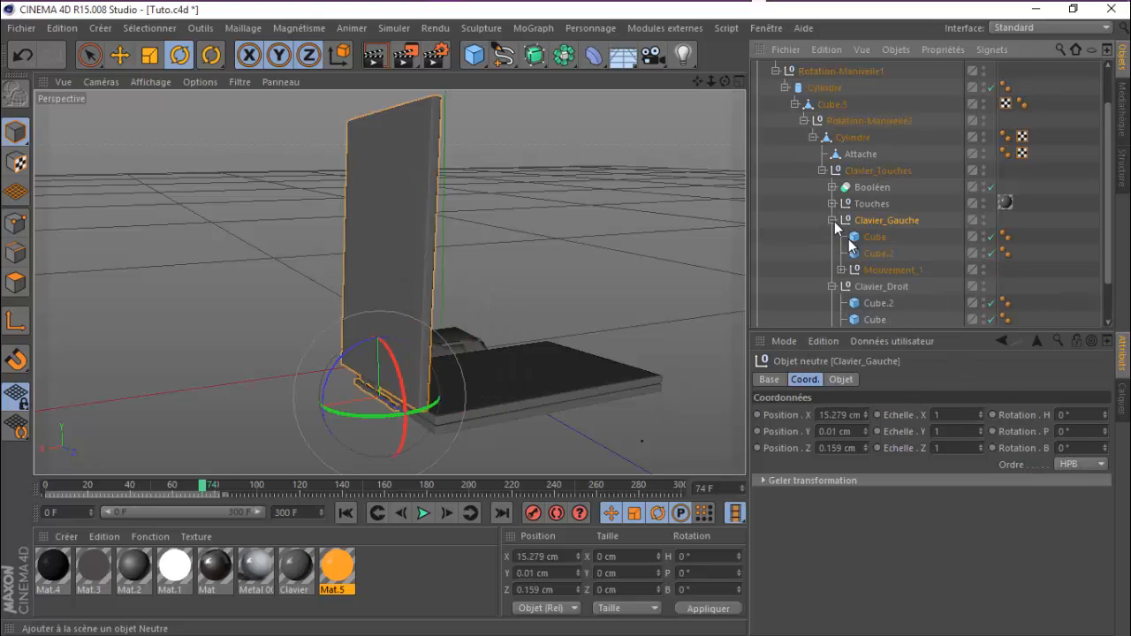
pyautogui.click(902, 273)
pyautogui.click(1086, 448)
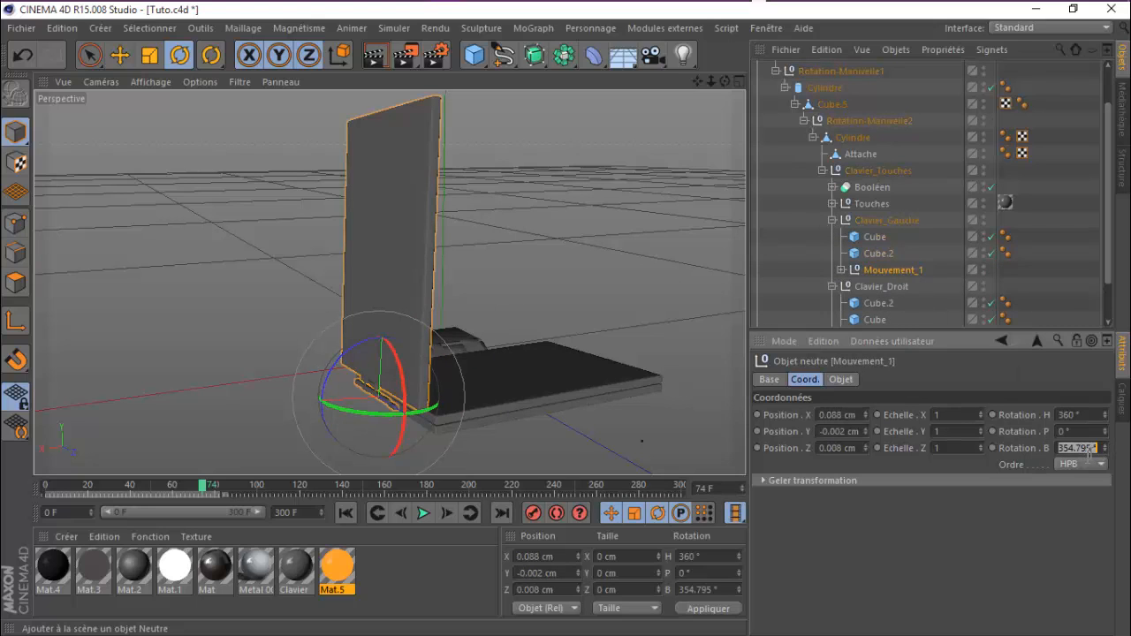
pyautogui.press('Return')
pyautogui.click(908, 273)
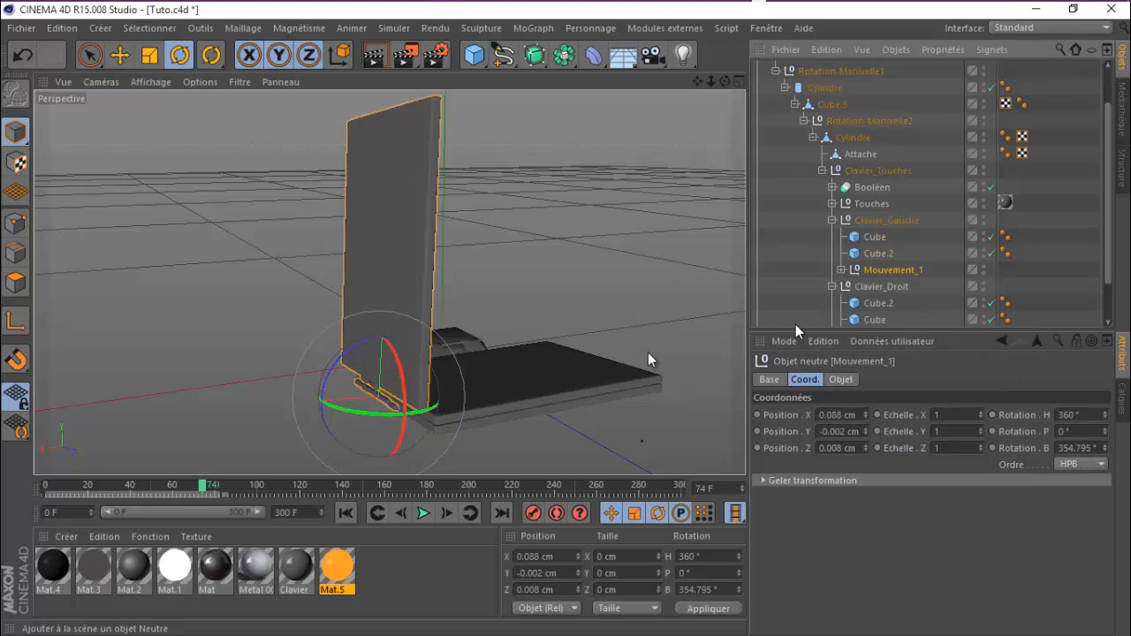
pyautogui.moveTo(336, 371); pyautogui.dragTo(457, 380)
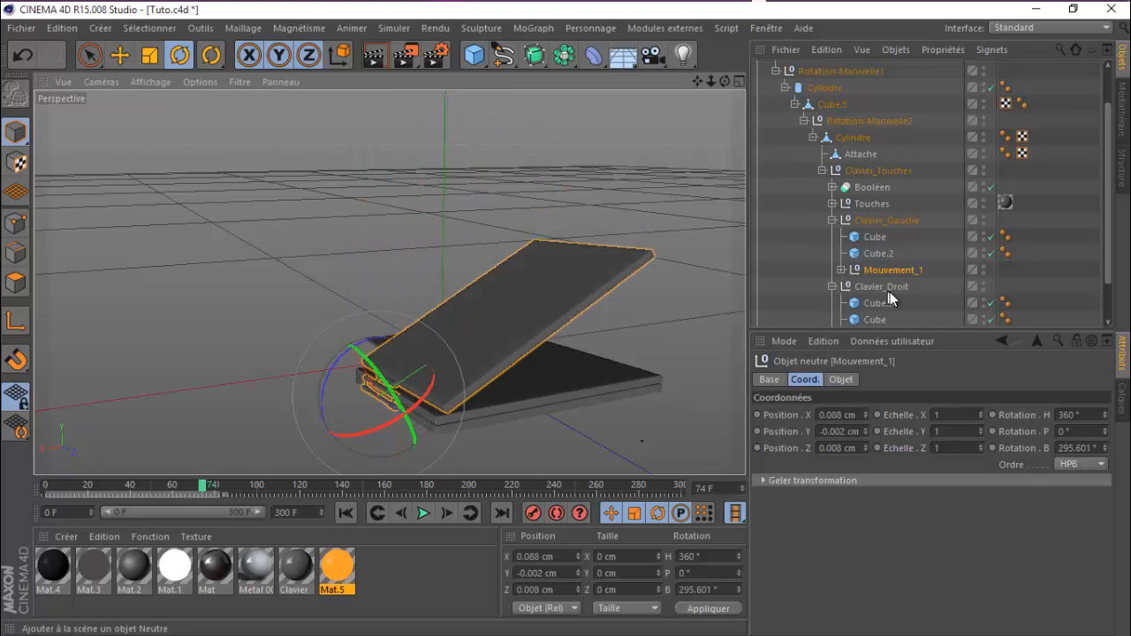
# Step: Rotate the Movement_2 null nested inside Mouvement_1 of Clavier_Gauche to a bank angle of about 296.6°
pyautogui.scroll(-1, 891, 291)
pyautogui.click(841, 221)
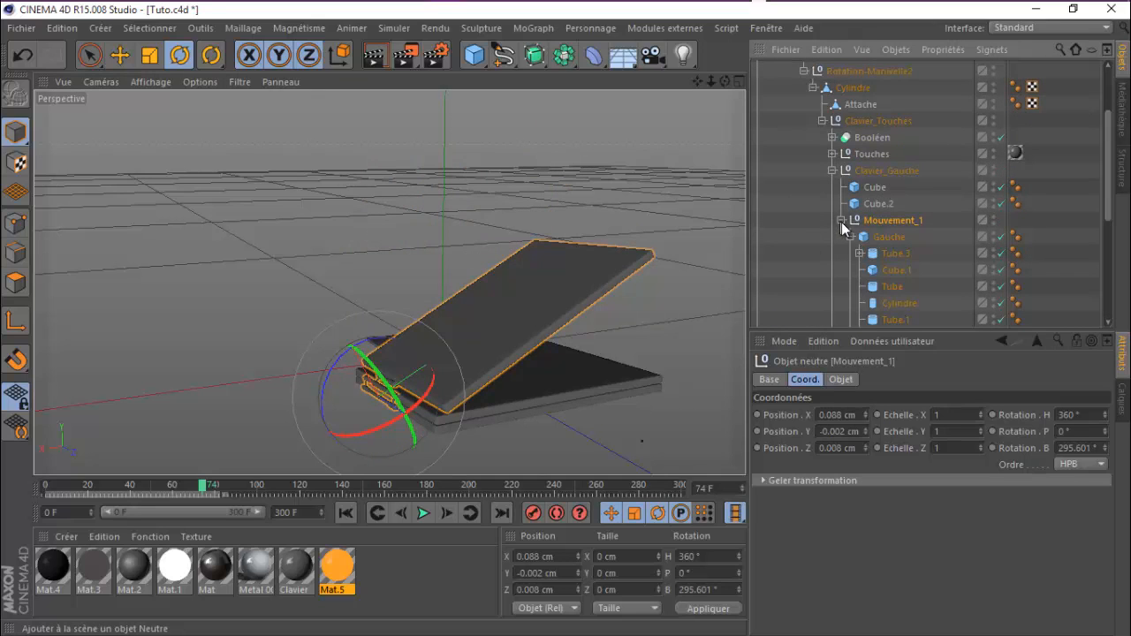
pyautogui.scroll(-2, 905, 256)
pyautogui.click(902, 237)
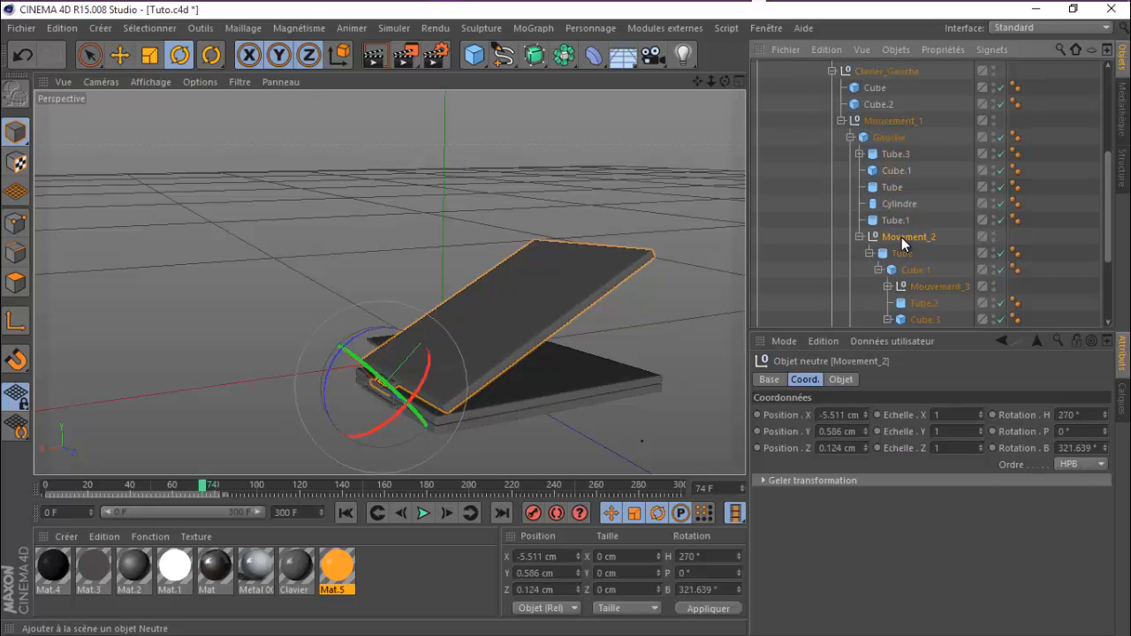
pyautogui.moveTo(333, 371); pyautogui.dragTo(354, 356)
# Step: Rotate the Mouvement_1 null of Clavier_Gauche slightly about its bank axis to tilt the panel up off the base
pyautogui.click(935, 286)
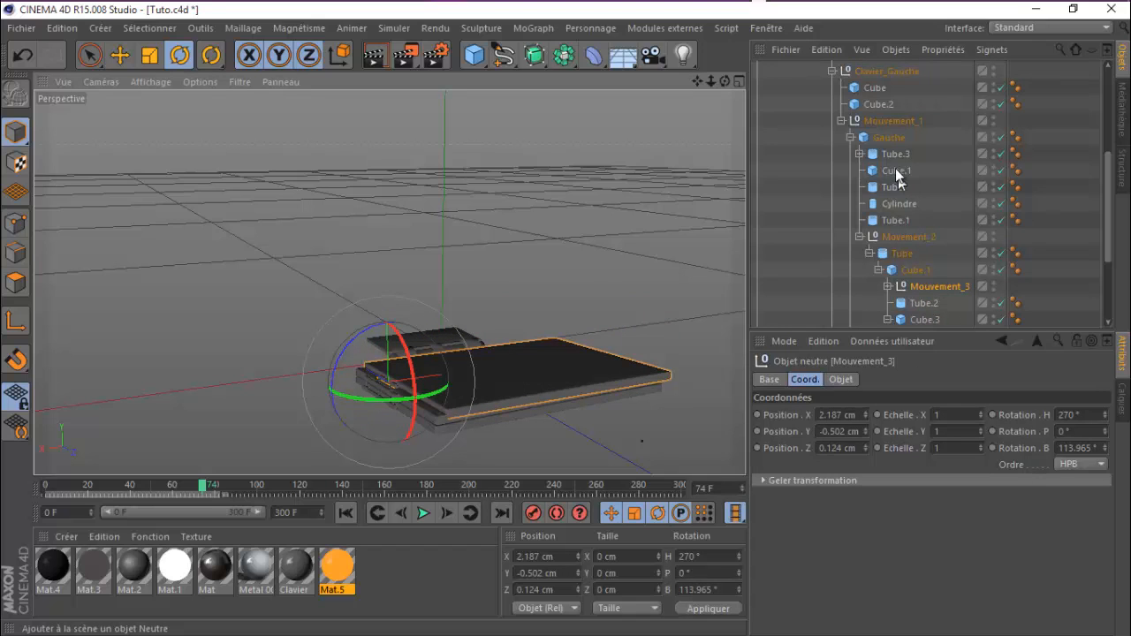
pyautogui.click(889, 120)
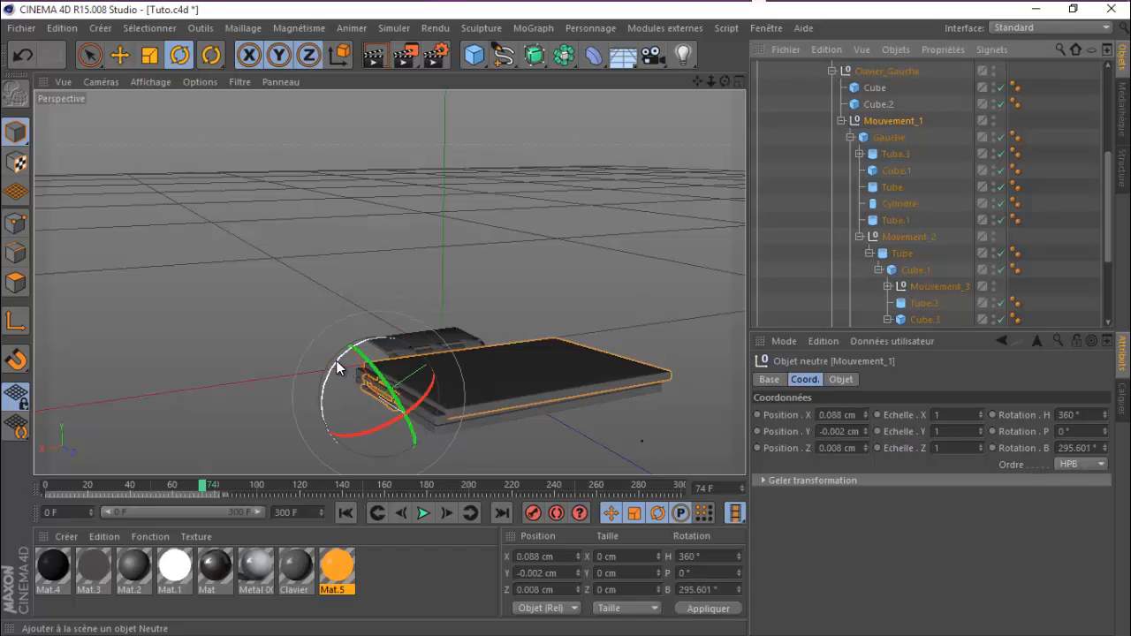
pyautogui.moveTo(336, 360)
pyautogui.mouseDown()
pyautogui.moveTo(327, 390)
pyautogui.moveTo(340, 370)
pyautogui.mouseUp()
# Step: Rotate the Mouvement_3 null of Clavier_Gauche to a bank angle of about 126.8° to lay the panel flat on the base
pyautogui.click(903, 236)
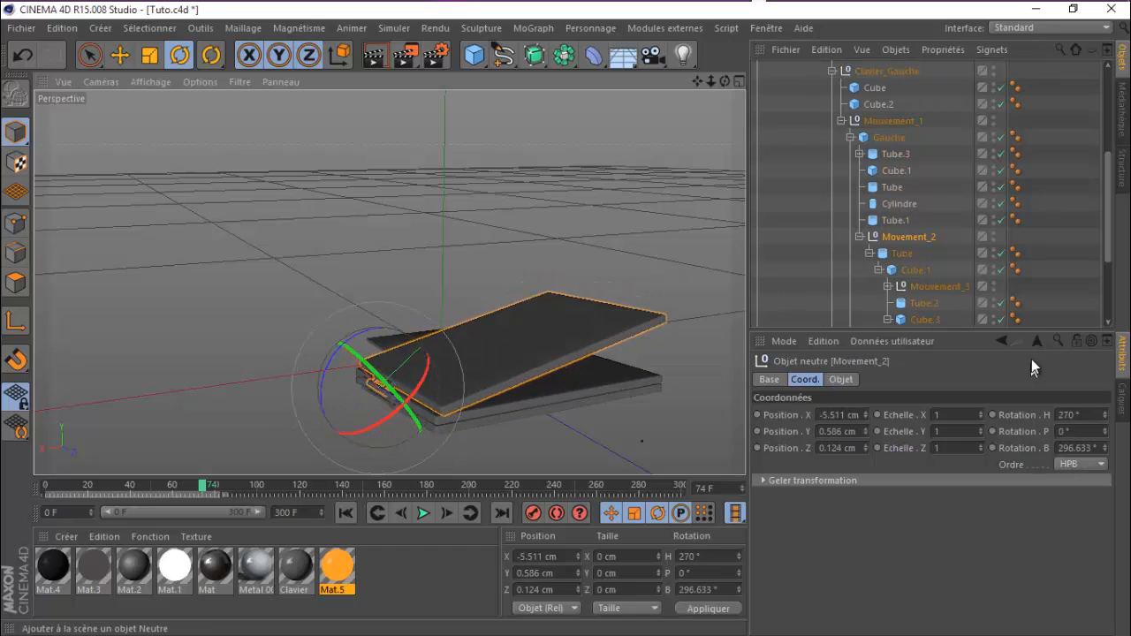
pyautogui.click(936, 287)
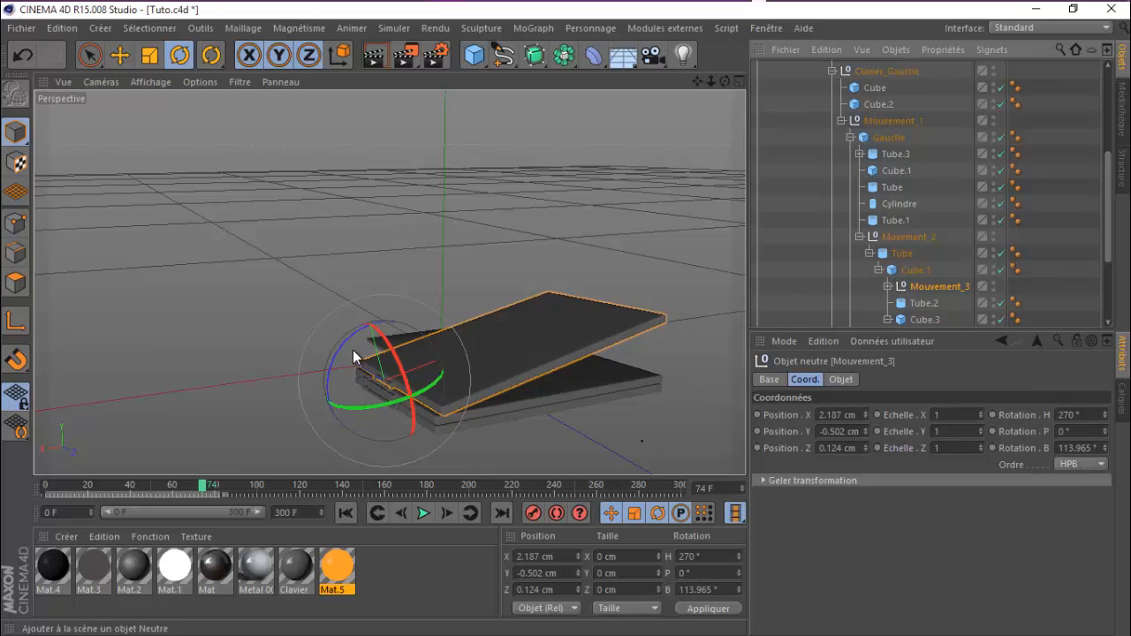
pyautogui.moveTo(346, 349); pyautogui.dragTo(363, 354)
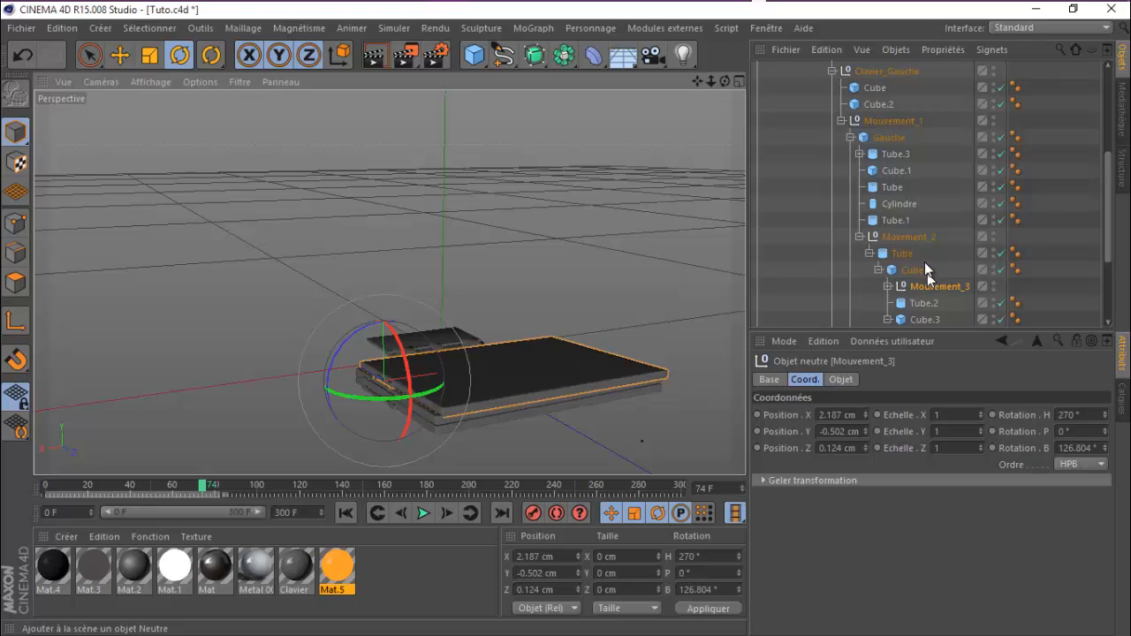
# Step: Collapse the Movement_2, Mouvement_1 and Clavier_Touches branches of the object hierarchy
pyautogui.scroll(4, 931, 250)
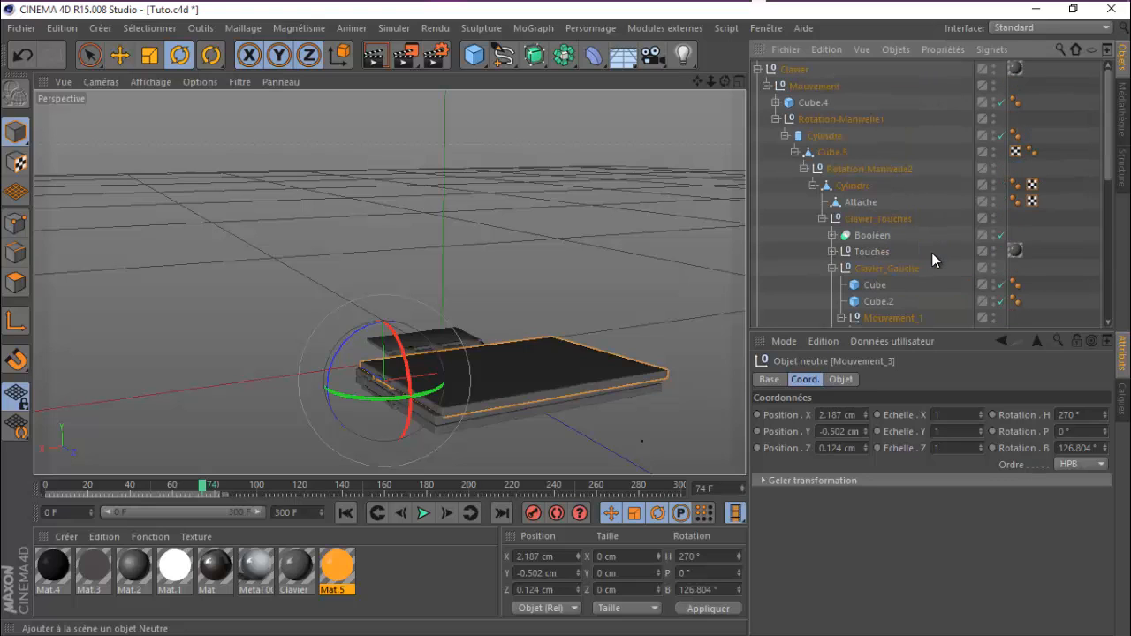
pyautogui.scroll(-10, 910, 225)
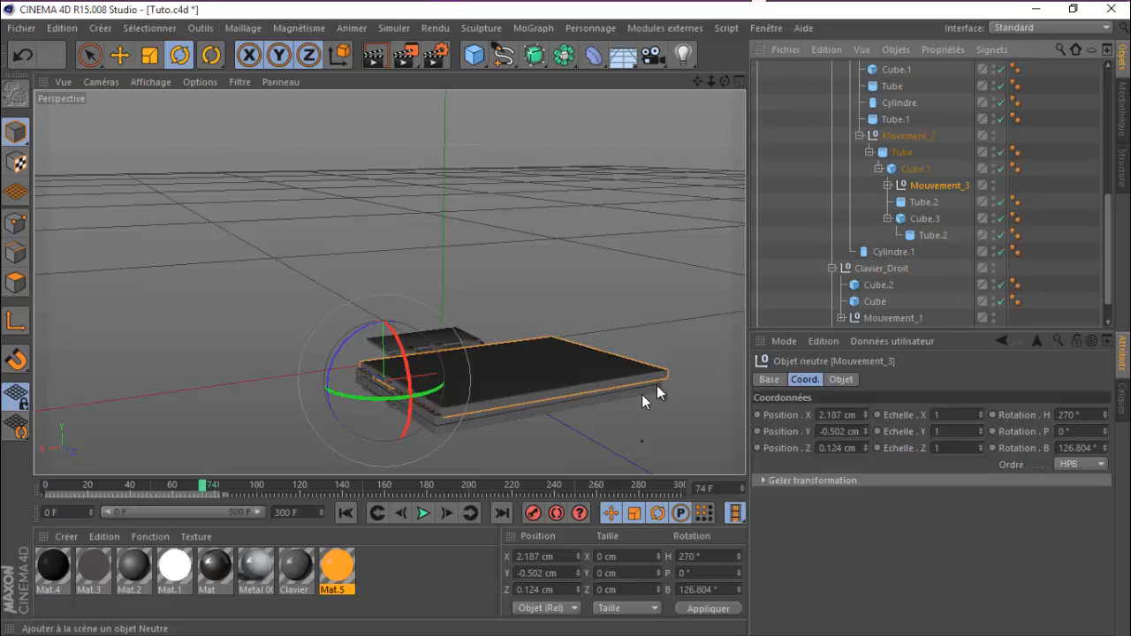
pyautogui.scroll(2, 927, 206)
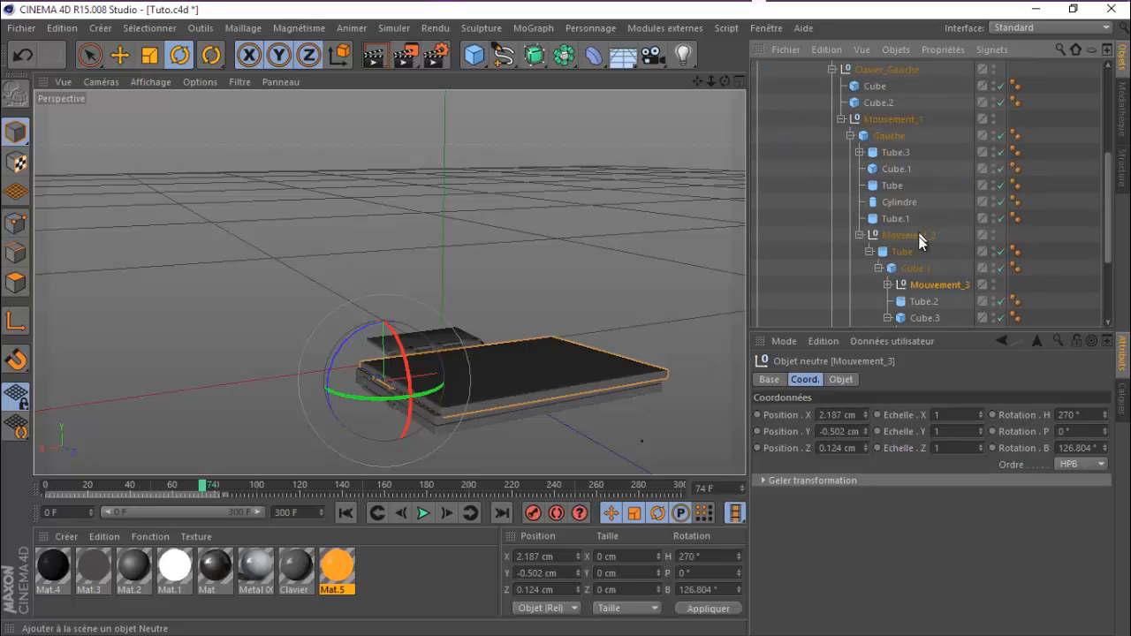
pyautogui.click(859, 235)
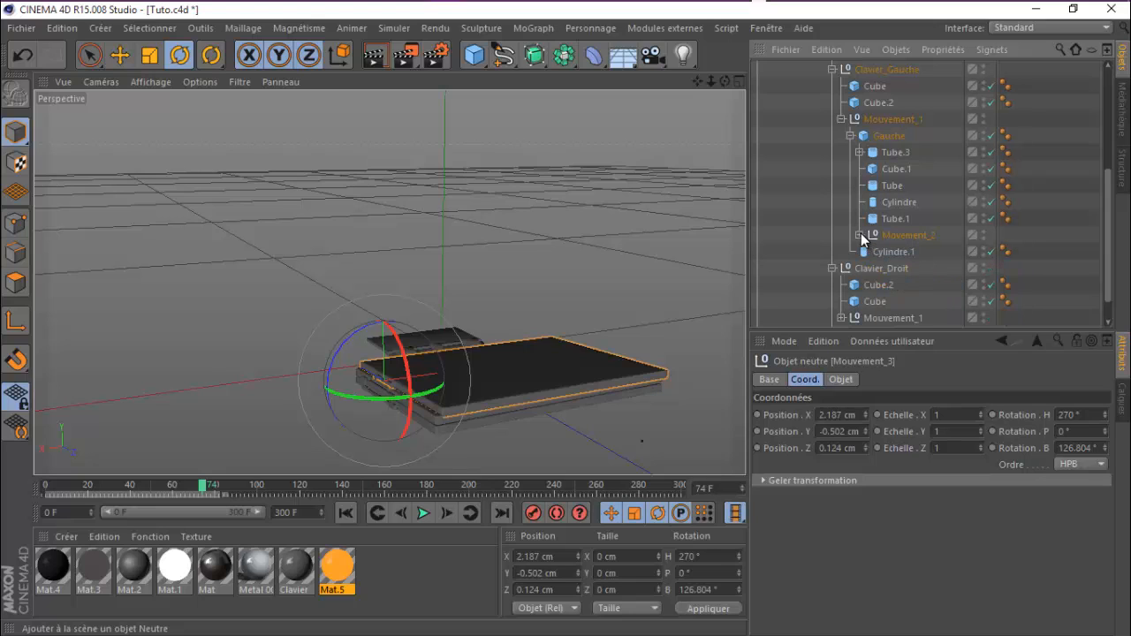
pyautogui.click(841, 118)
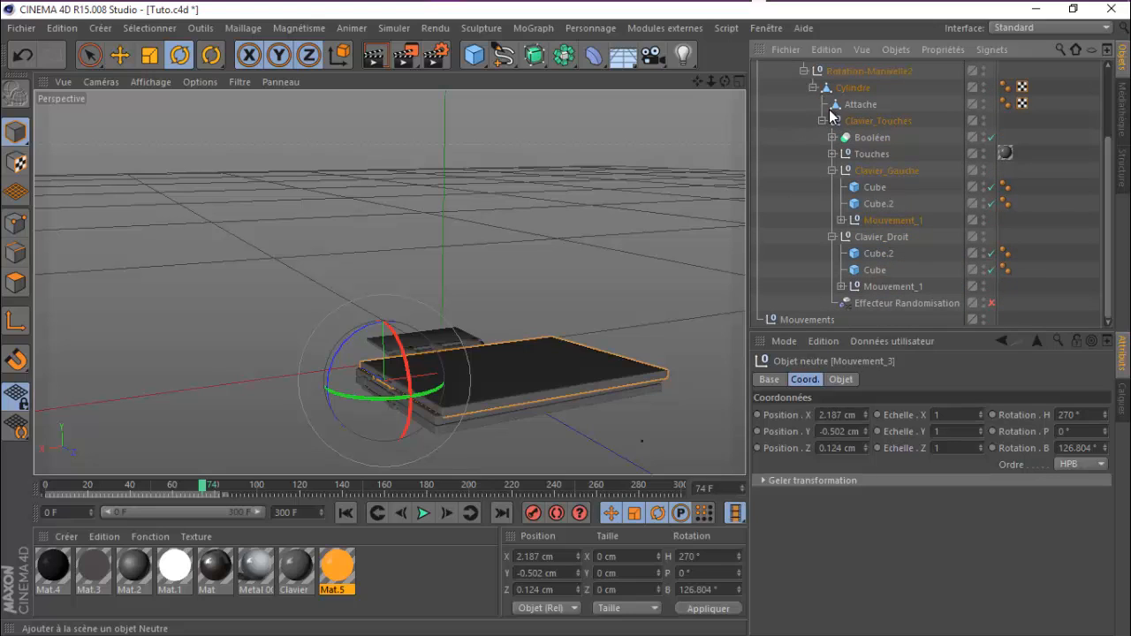
pyautogui.click(823, 120)
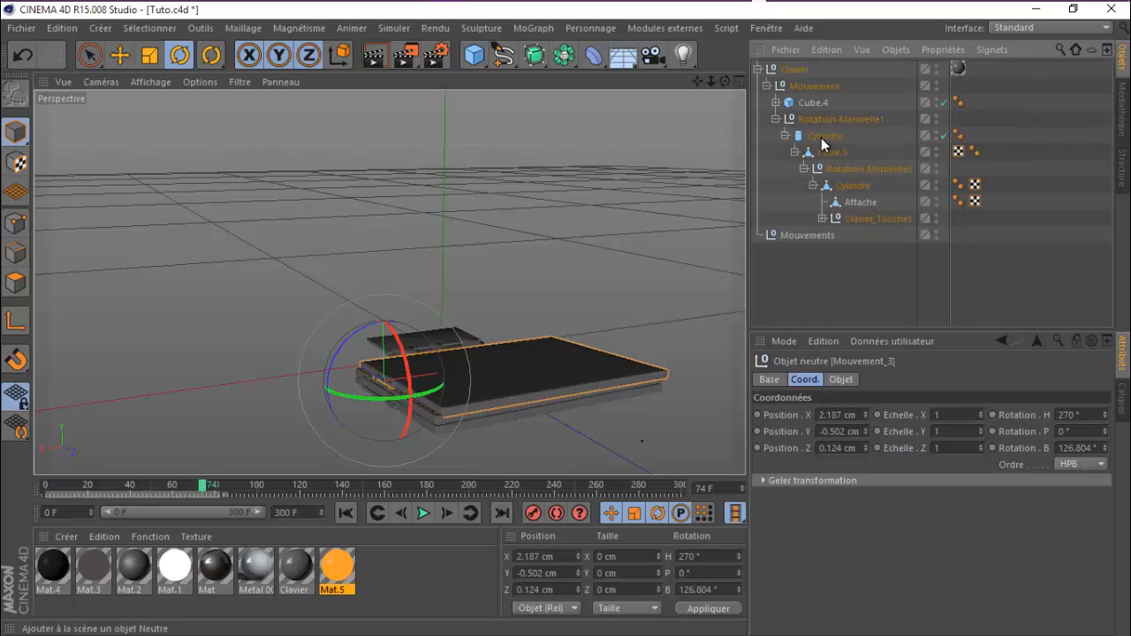
# Step: Open the user data manager for the Mouvements null and move its window clear of the object hierarchy and attributes
pyautogui.click(814, 86)
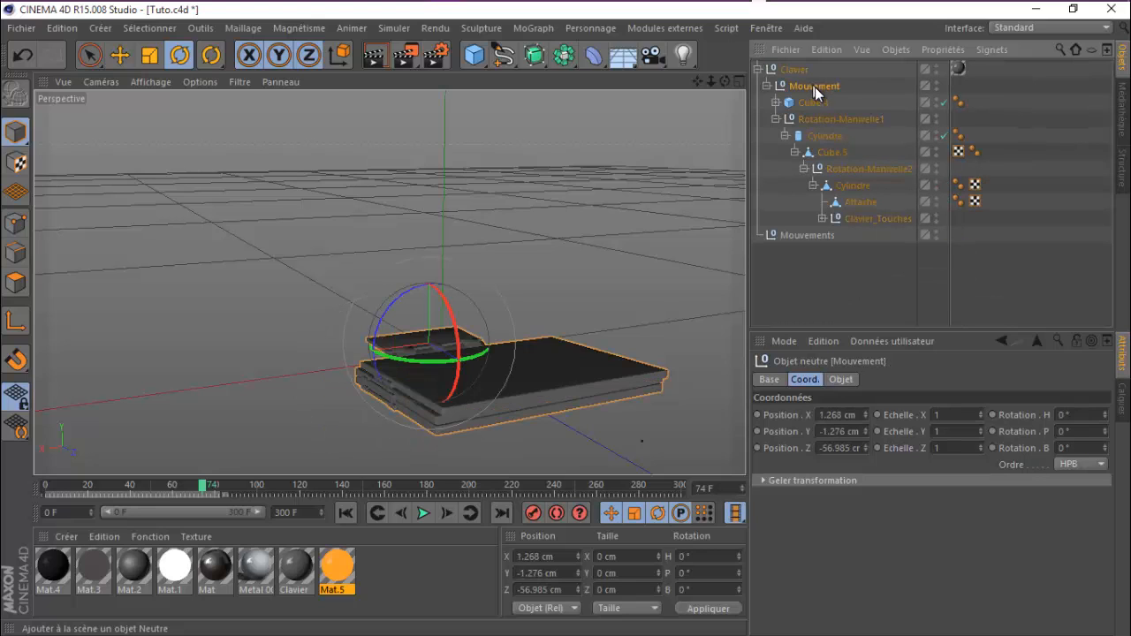
pyautogui.click(793, 234)
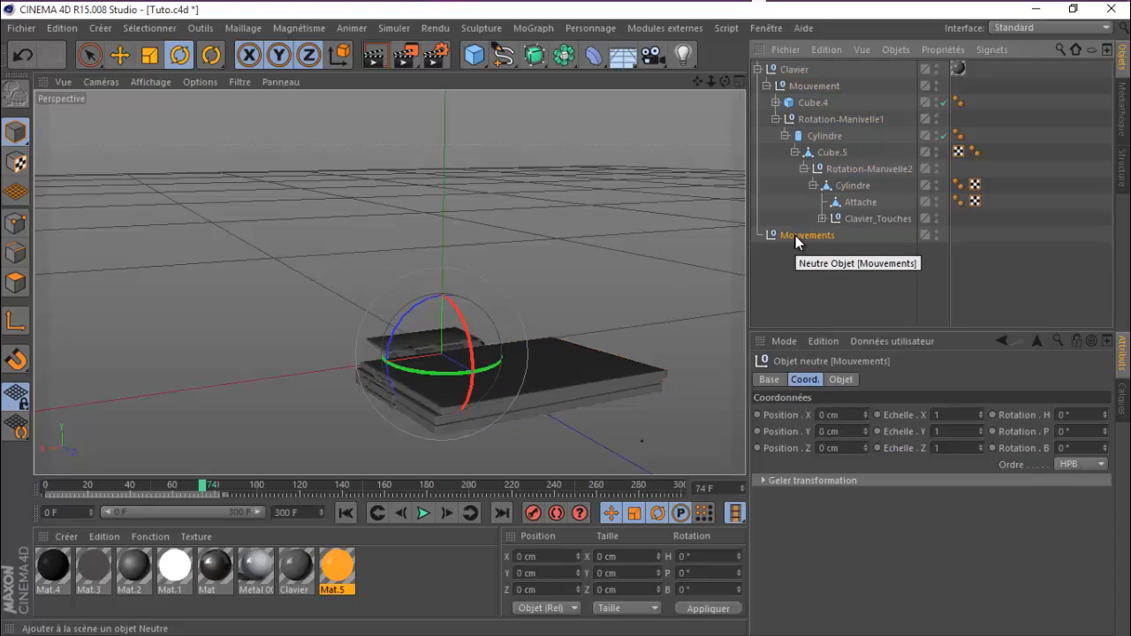
pyautogui.click(894, 340)
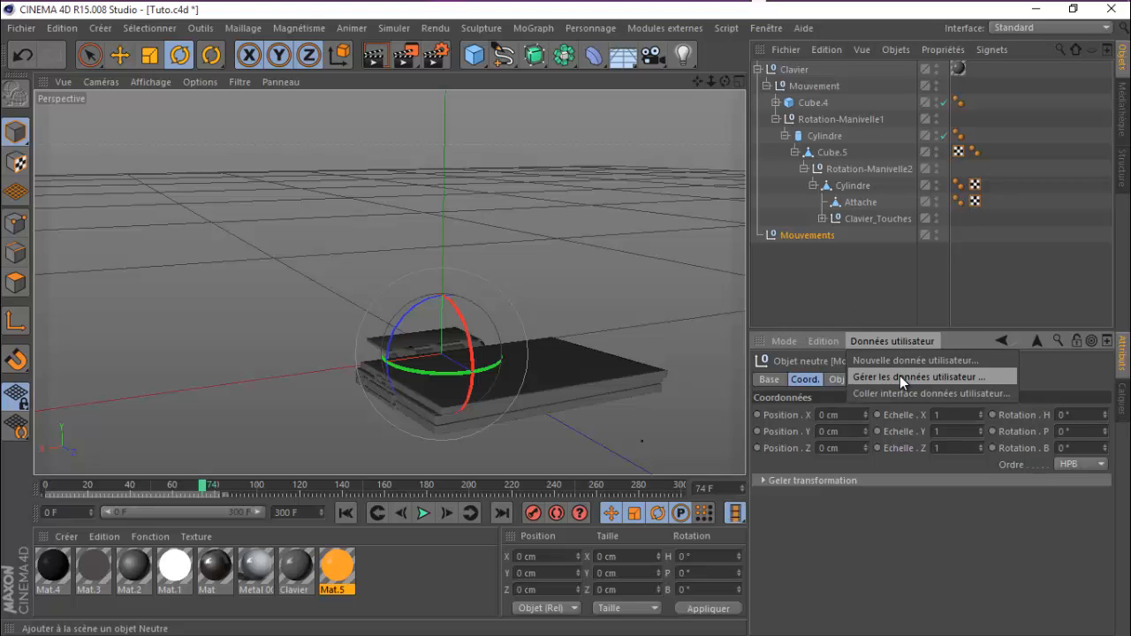
pyautogui.click(900, 376)
pyautogui.moveTo(783, 150); pyautogui.dragTo(371, 181)
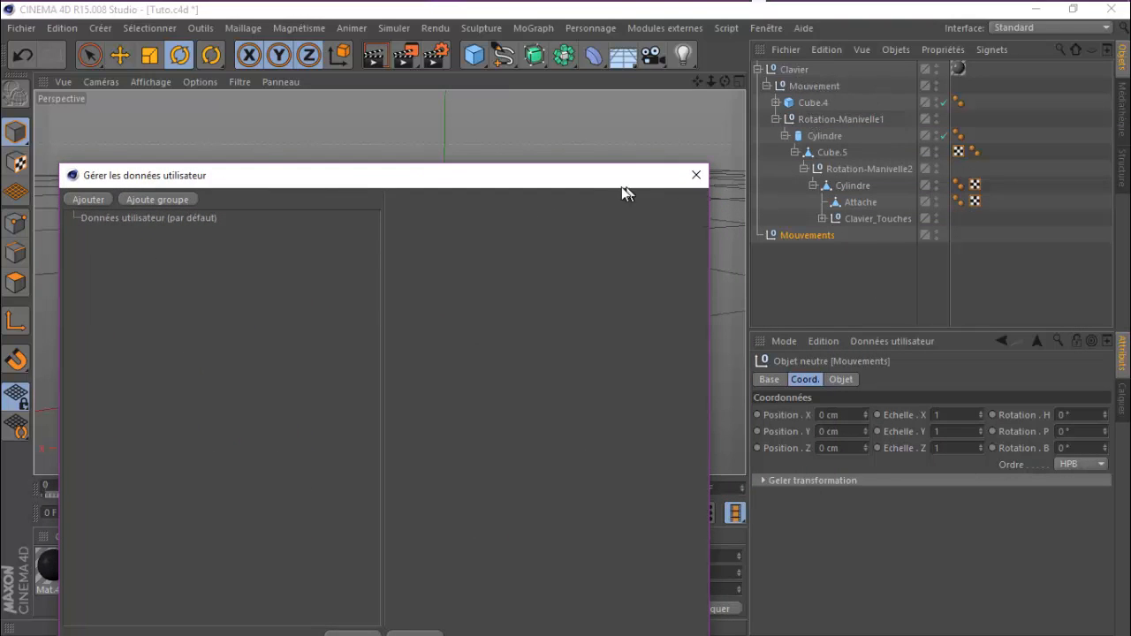
pyautogui.moveTo(619, 183); pyautogui.dragTo(635, 143)
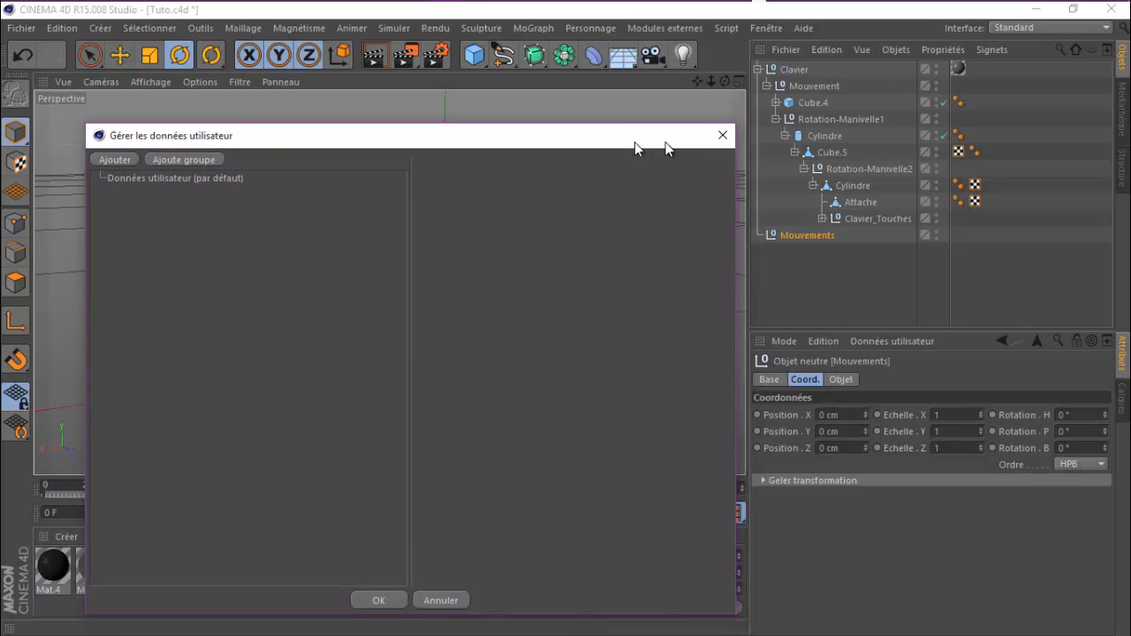
# Step: Add a user data entry named Mouvement_Global with the Curseur et champ d'entrée (Flottants) interface
pyautogui.click(115, 159)
pyautogui.write('Mouvement')
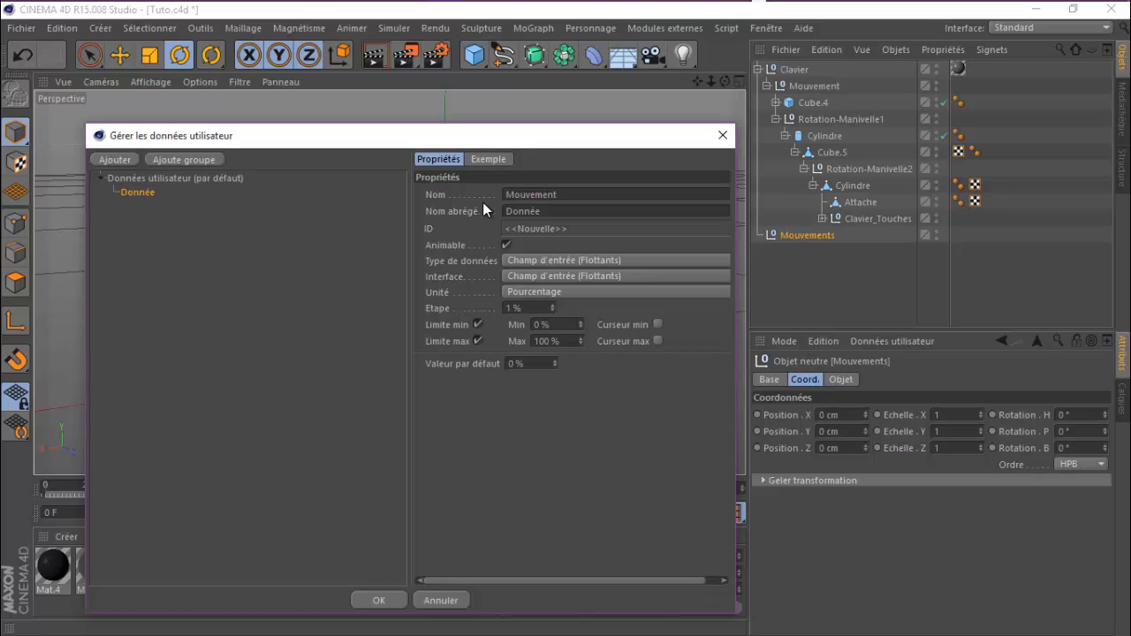
pyautogui.write('_Global')
pyautogui.click(636, 250)
pyautogui.click(578, 276)
pyautogui.click(578, 309)
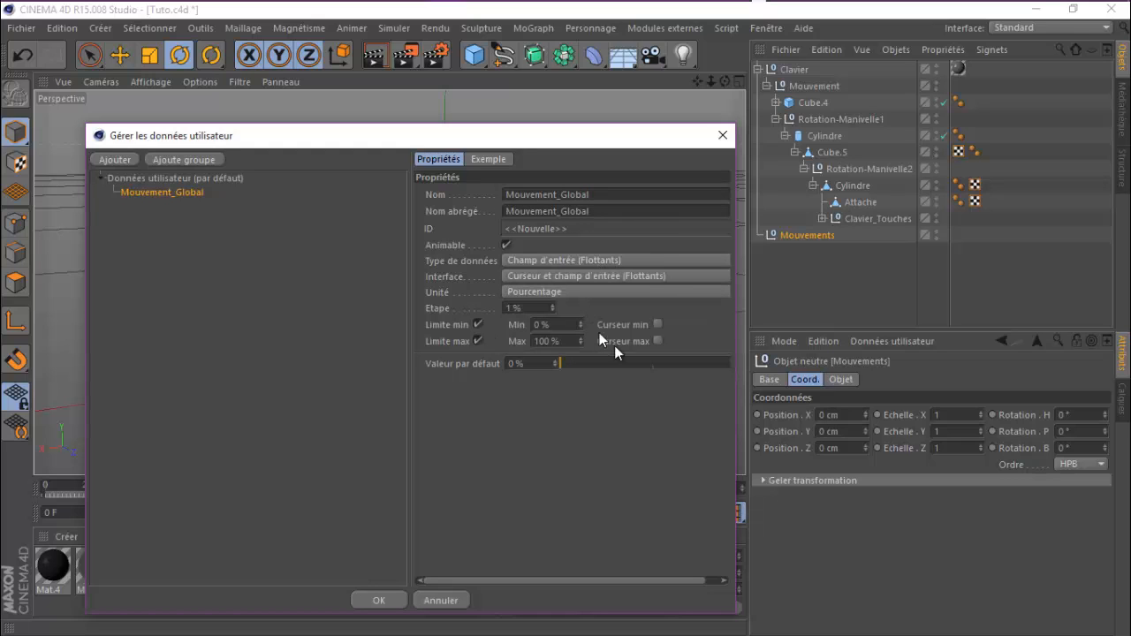
# Step: Try the Champ d'entrée (Flottants) interface on Mouvement_Global, return to Curseur et champ d'entrée (Flottants) and test its default value slider
pyautogui.moveTo(566, 365)
pyautogui.mouseDown()
pyautogui.moveTo(644, 372)
pyautogui.moveTo(555, 368)
pyautogui.mouseUp()
pyautogui.click(555, 361)
pyautogui.click(566, 276)
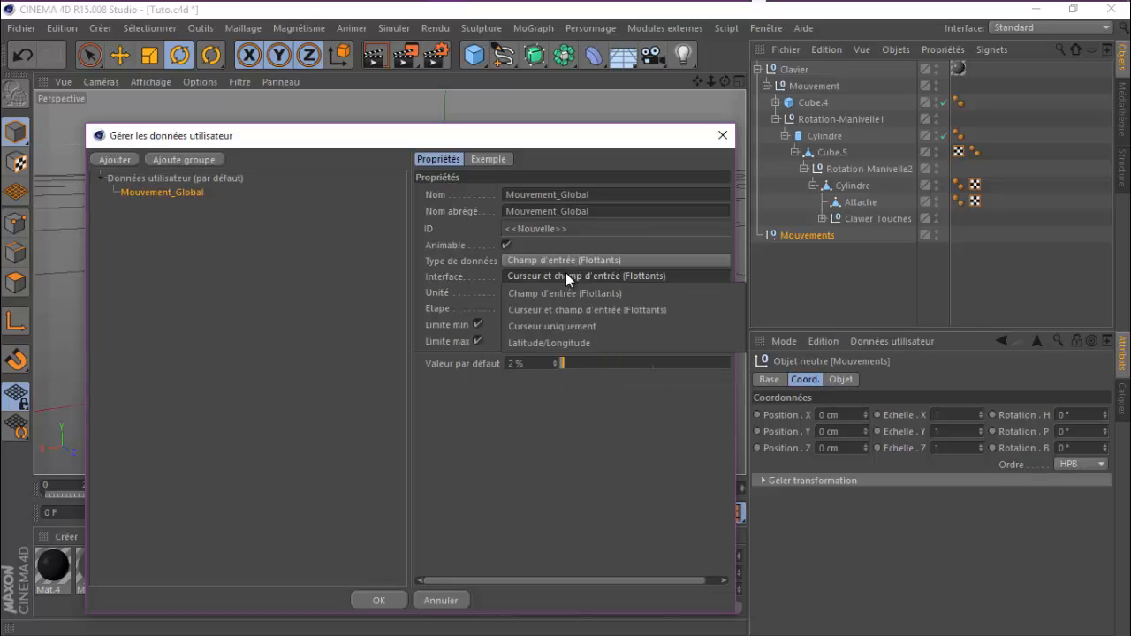
pyautogui.click(568, 295)
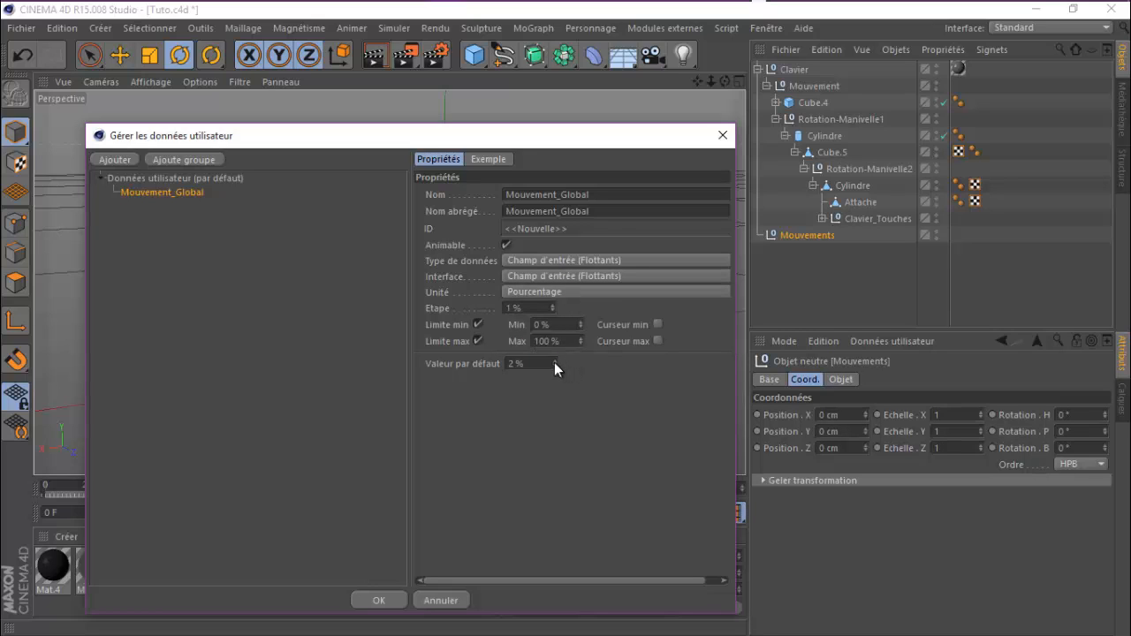
pyautogui.click(549, 275)
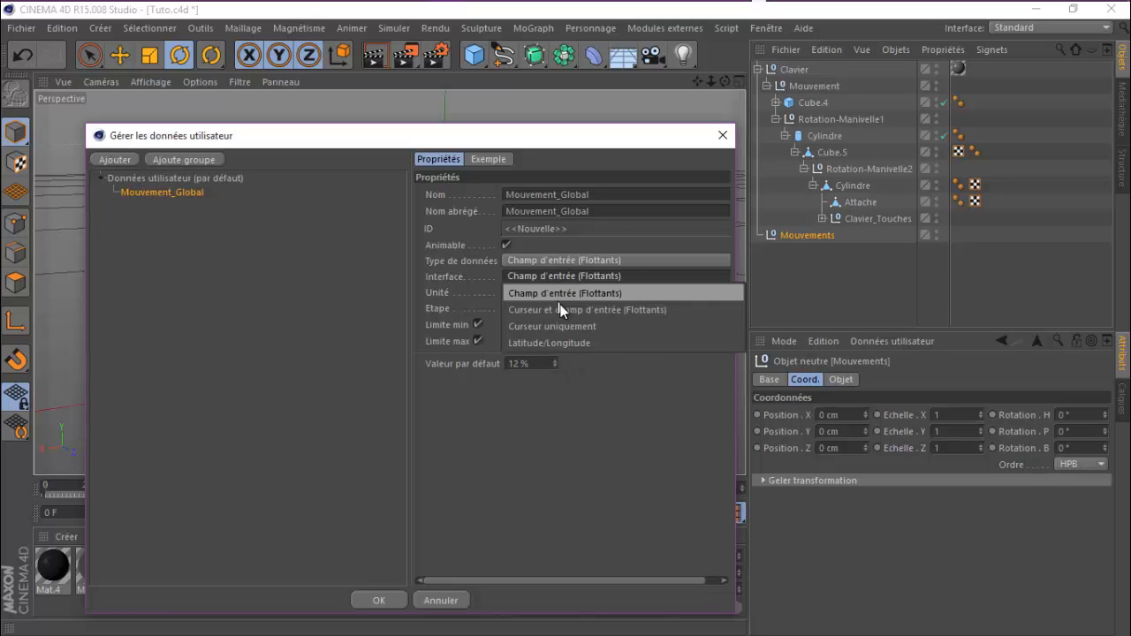
pyautogui.click(570, 311)
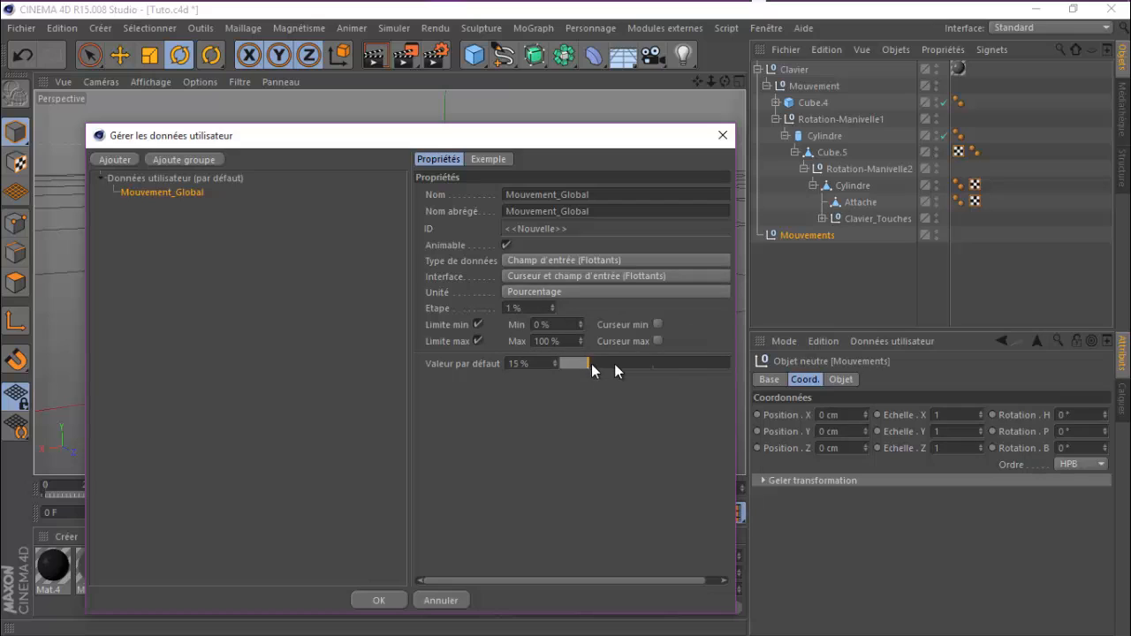
pyautogui.moveTo(614, 363); pyautogui.dragTo(556, 365)
# Step: Set the unit of Mouvement_Global to Mètre and its minimum limit to -200 cm
pyautogui.click(540, 294)
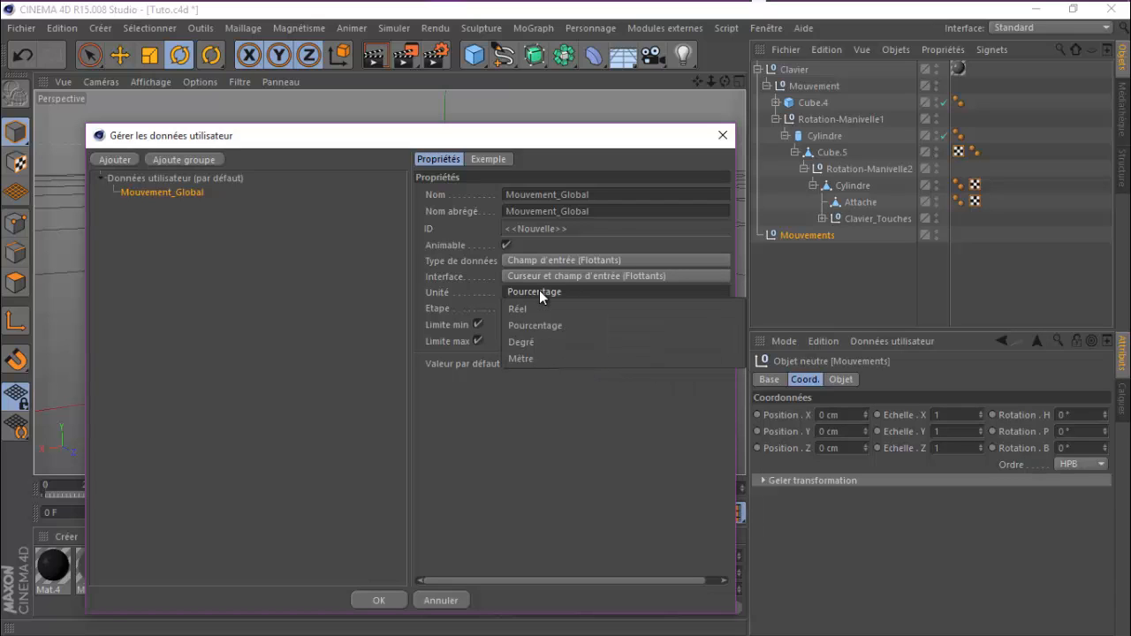
pyautogui.click(542, 357)
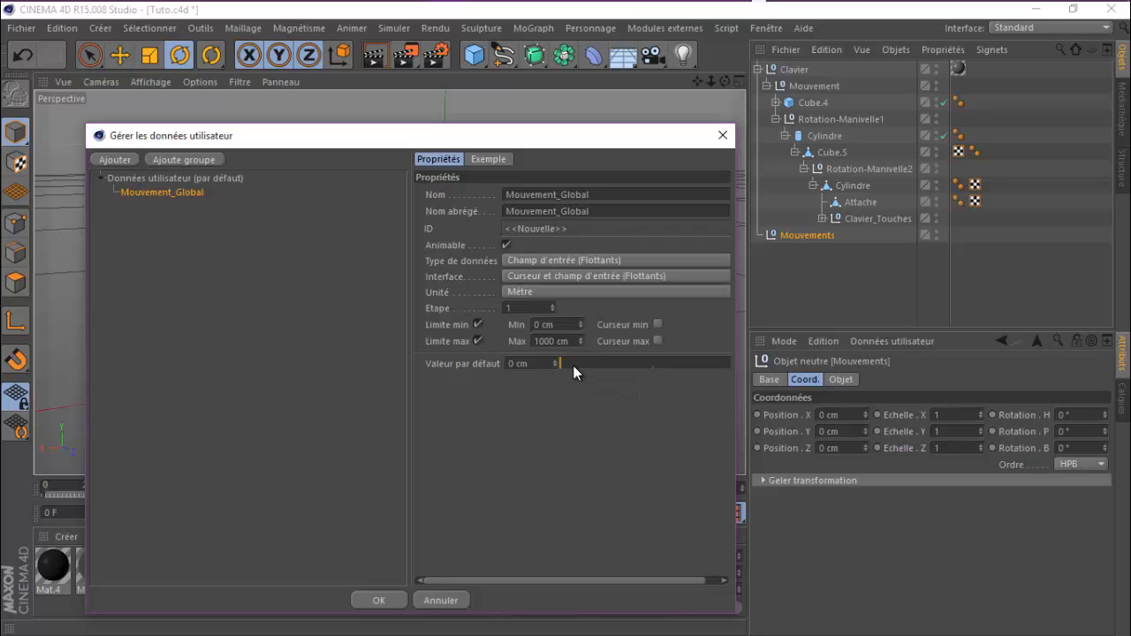
pyautogui.moveTo(557, 325); pyautogui.dragTo(500, 325)
pyautogui.write('-200')
# Step: Set the maximum limit of Mouvement_Global to 2000 cm and raise its default value to about 1543 cm
pyautogui.moveTo(579, 342); pyautogui.dragTo(488, 339)
pyautogui.moveTo(573, 343); pyautogui.dragTo(502, 343)
pyautogui.write('2000')
pyautogui.click(695, 333)
pyautogui.moveTo(577, 365); pyautogui.dragTo(707, 374)
# Step: Set the maximum limit of Mouvement_Global to 200 cm and accept the user data settings
pyautogui.doubleClick(552, 342)
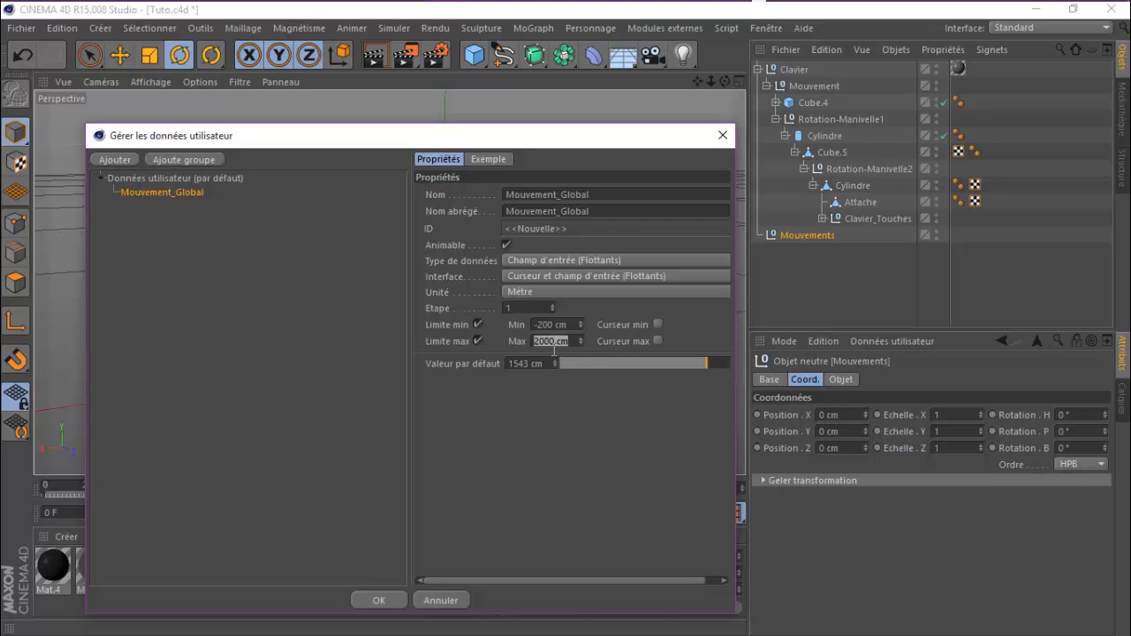
pyautogui.write('200')
pyautogui.press('Return')
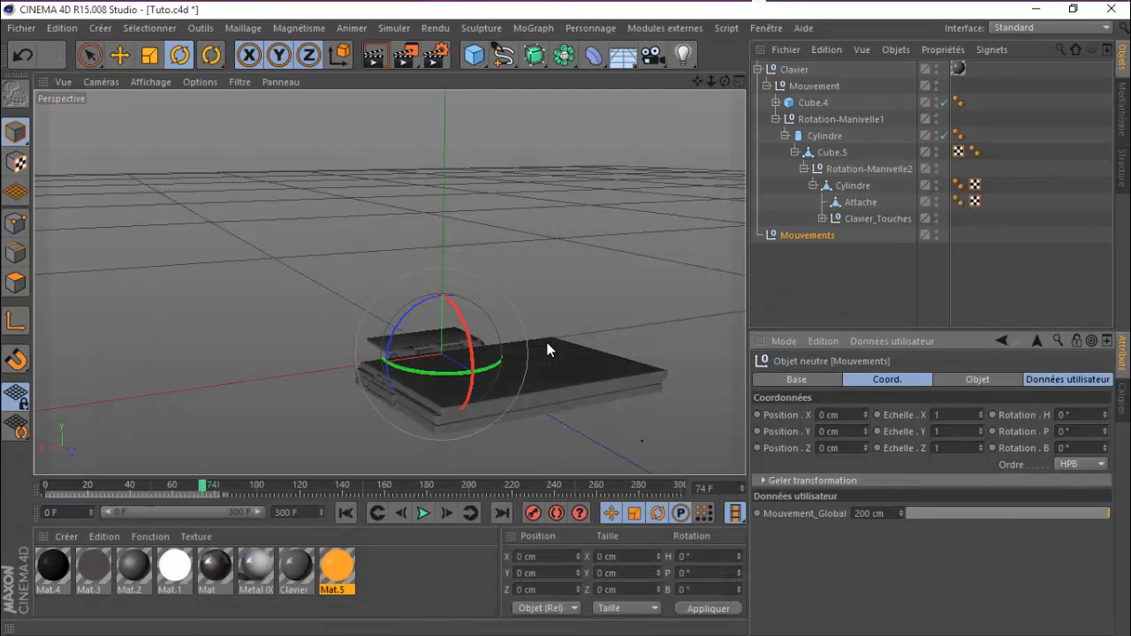
# Step: Reopen the user data manager for the Mouvements null and add a second entry named Rotation_01
pyautogui.click(883, 342)
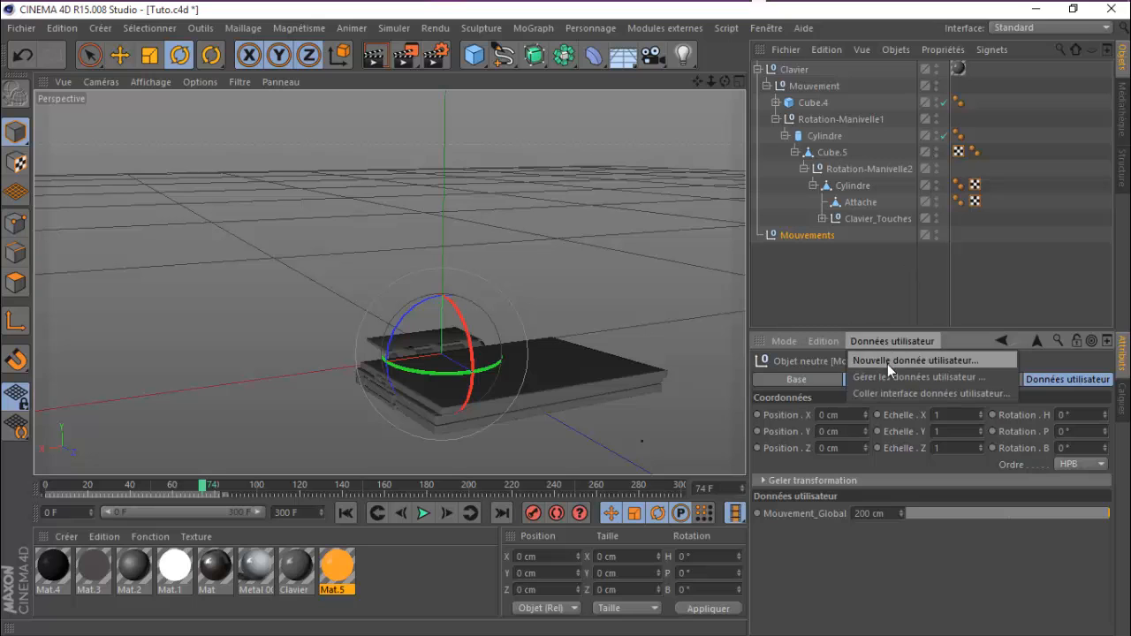
pyautogui.click(890, 372)
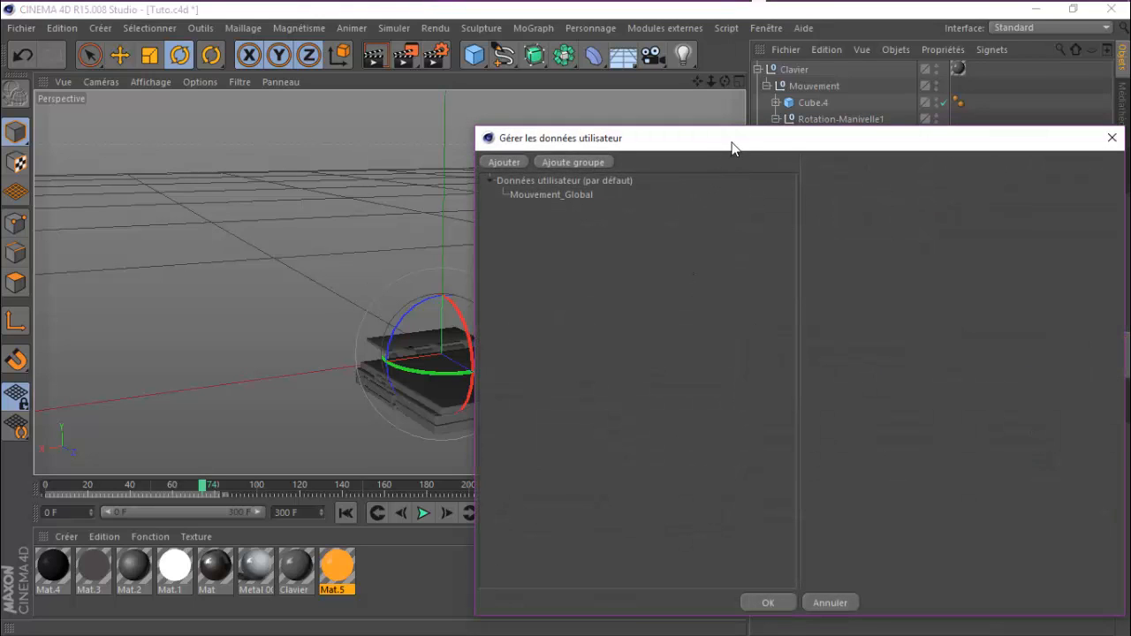
pyautogui.moveTo(732, 148); pyautogui.dragTo(295, 94)
pyautogui.click(105, 140)
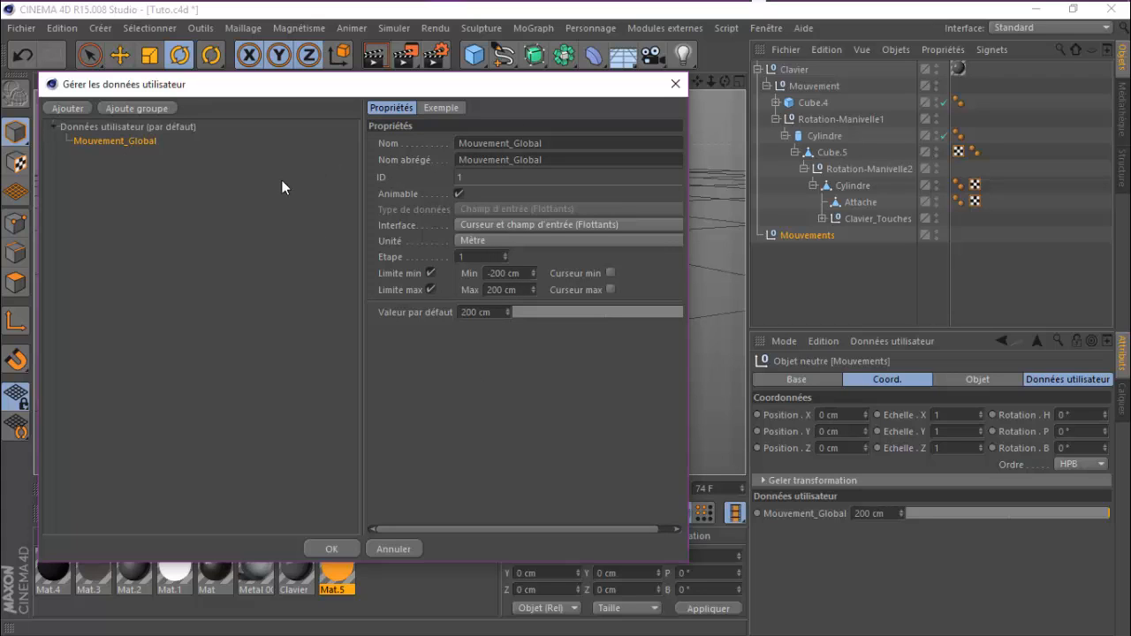
pyautogui.click(68, 107)
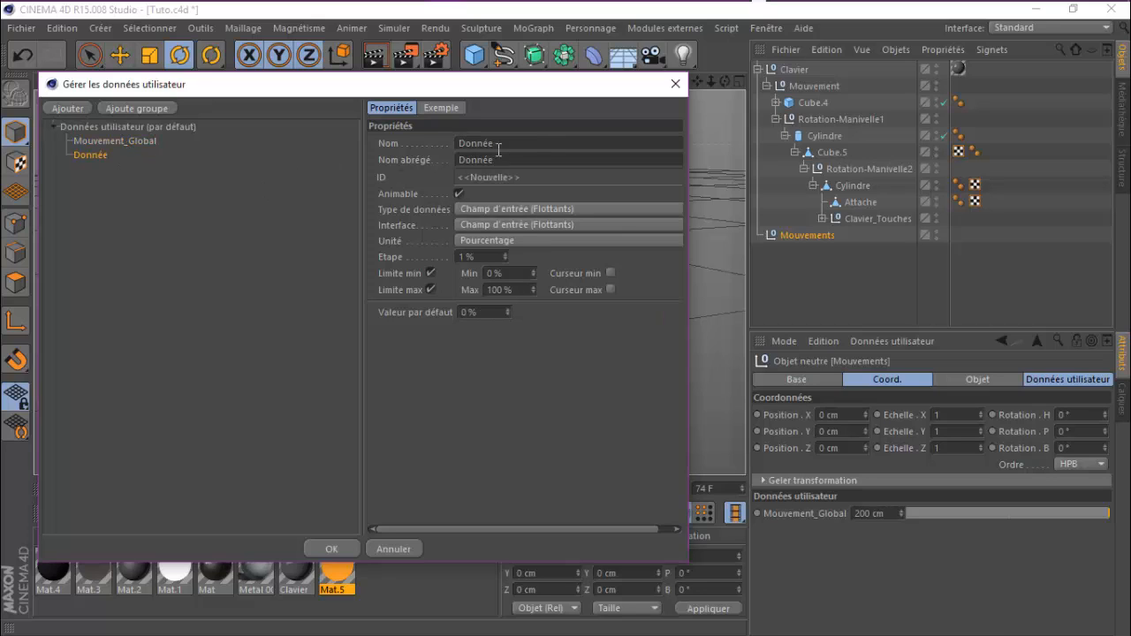
pyautogui.moveTo(498, 144); pyautogui.dragTo(430, 147)
pyautogui.write('Rotation_01')
pyautogui.press('Return')
# Step: Give Rotation_01 the interface Curseur et champ d'entrée (Flottants) and set its unit to Degré
pyautogui.click(533, 222)
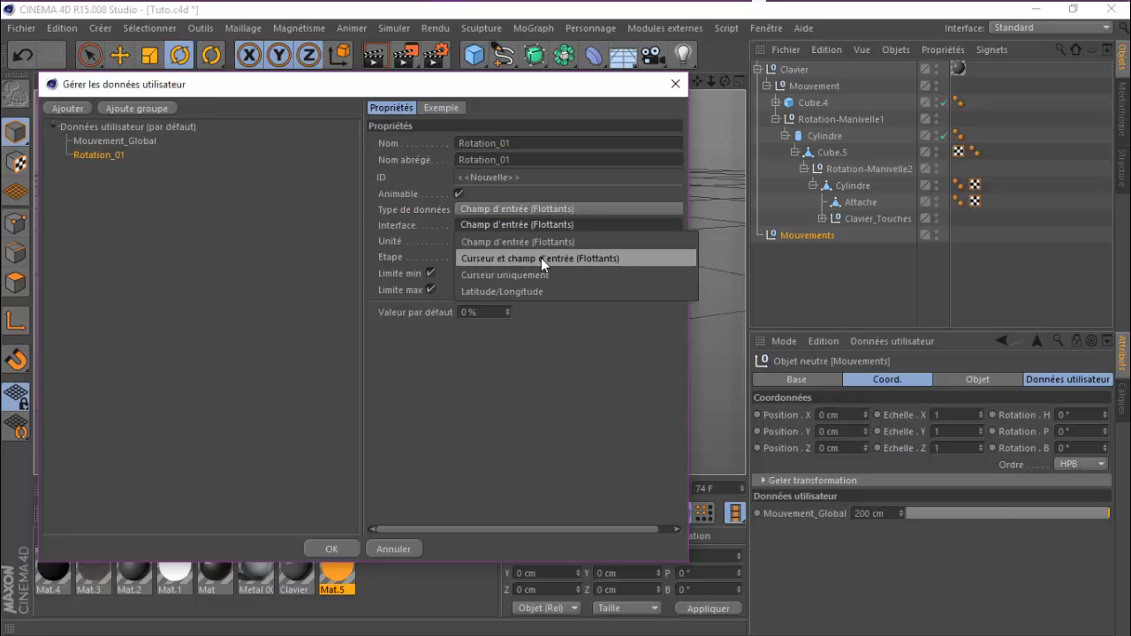
pyautogui.click(541, 258)
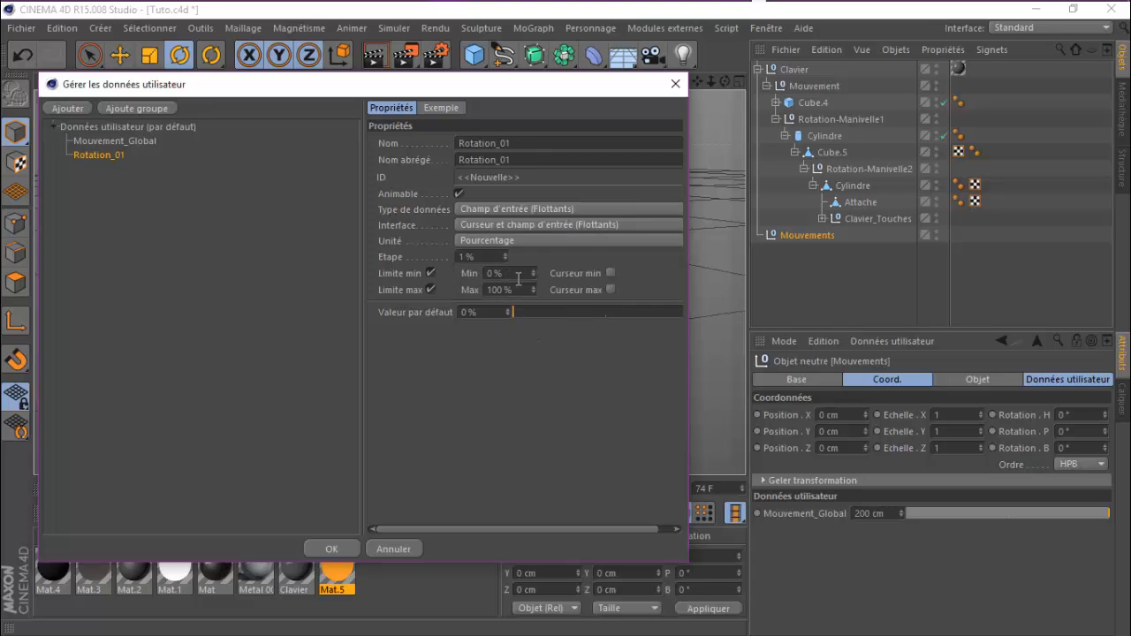
pyautogui.click(505, 245)
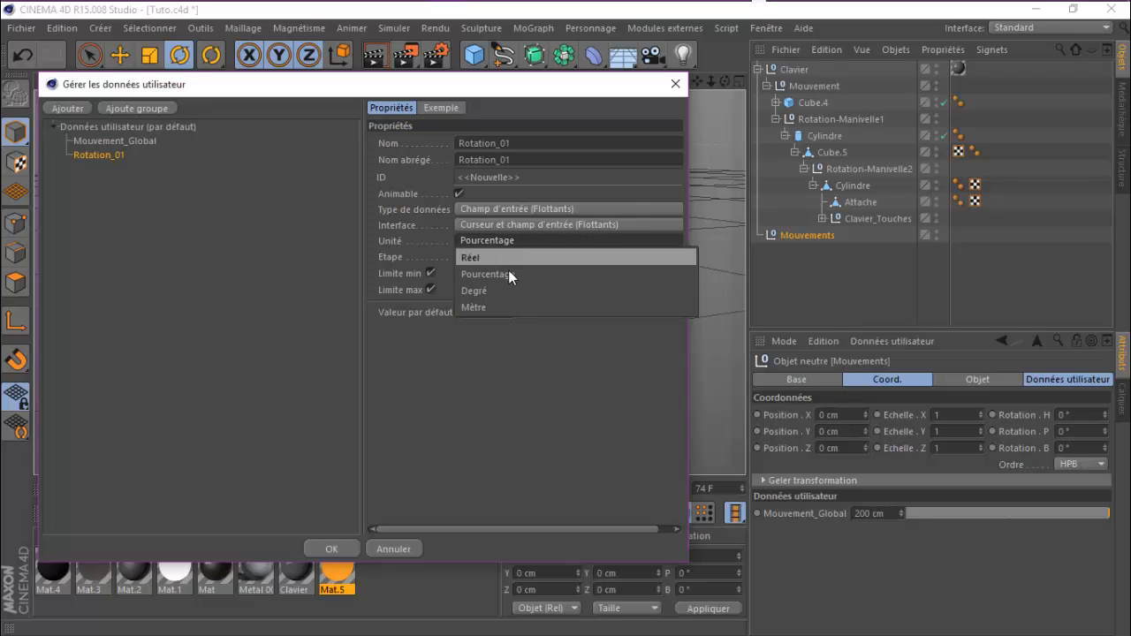
pyautogui.click(515, 291)
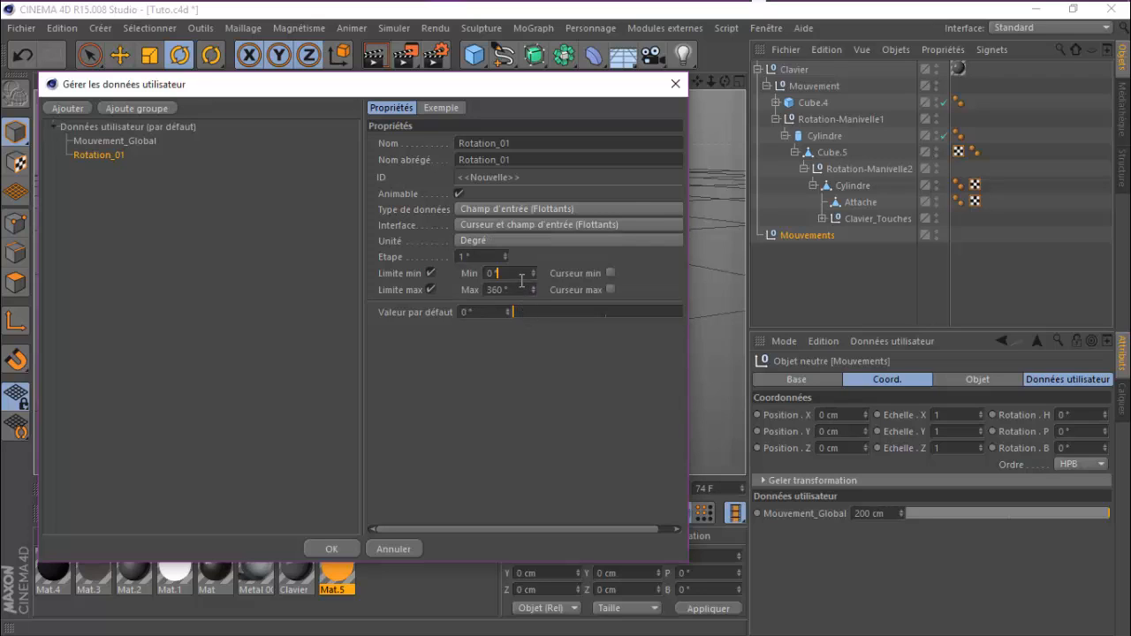
# Step: Set the minimum limit of Rotation_01 to -360° and its maximum limit to 520°
pyautogui.doubleClick(491, 273)
pyautogui.press('BackSpace')
pyautogui.write('-30')
pyautogui.write('0')
pyautogui.press('Return')
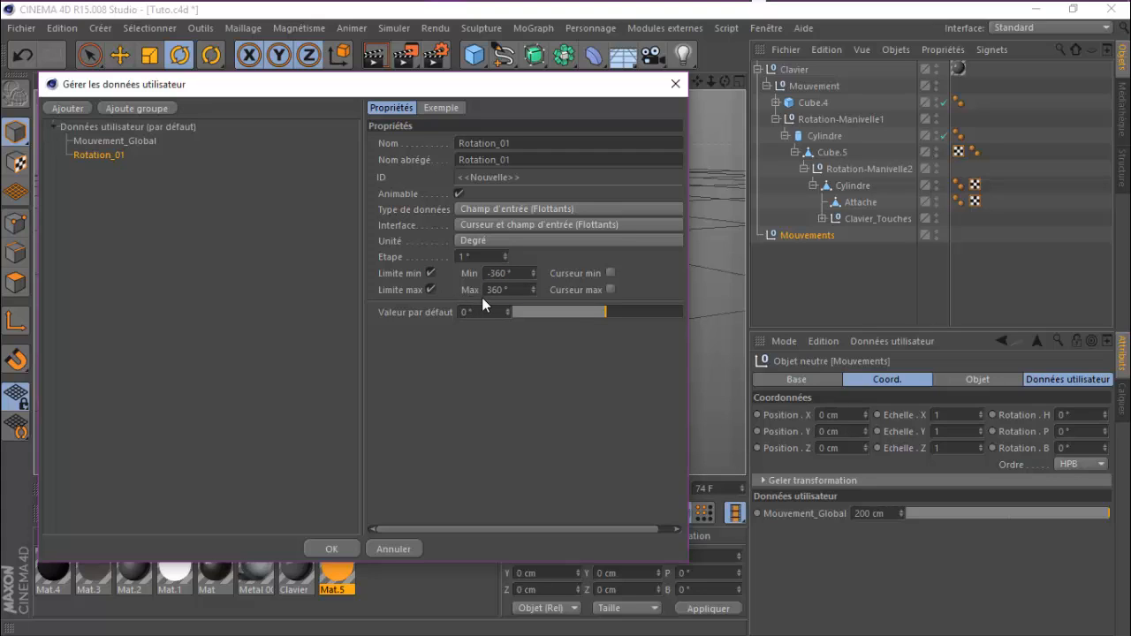
pyautogui.moveTo(511, 292); pyautogui.dragTo(477, 290)
pyautogui.write('520')
pyautogui.press('Return')
# Step: Duplicate the Rotation_01 entry as the last user data entry, name the copy Rotation_02 and accept the settings
pyautogui.rightClick(114, 155)
pyautogui.click(147, 172)
pyautogui.click(123, 127)
pyautogui.rightClick(123, 126)
pyautogui.click(144, 152)
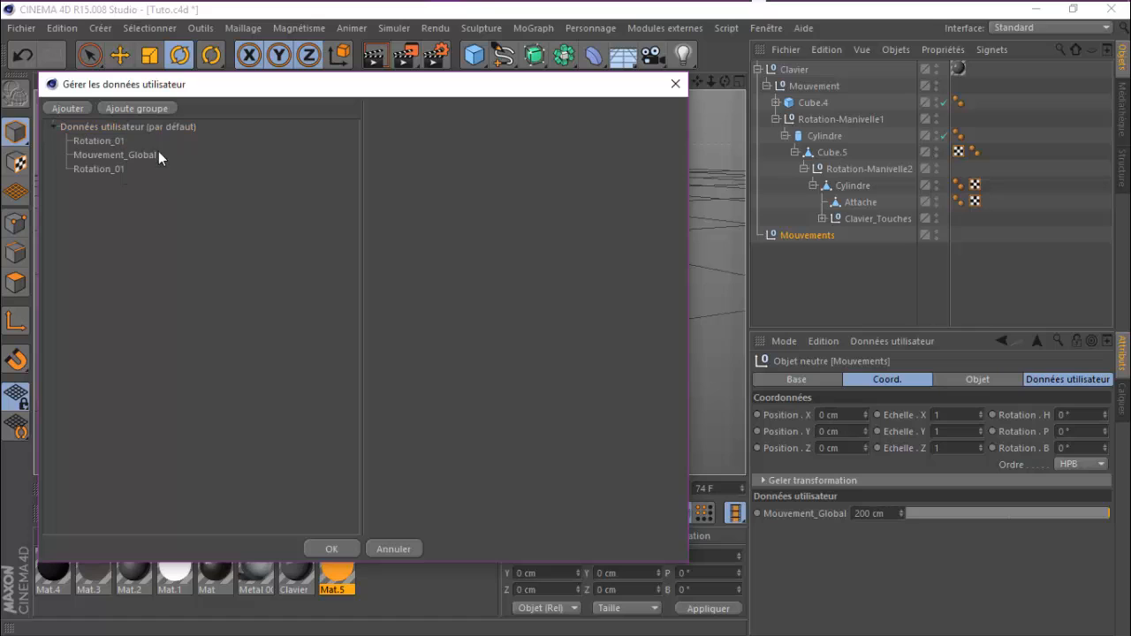
pyautogui.click(116, 170)
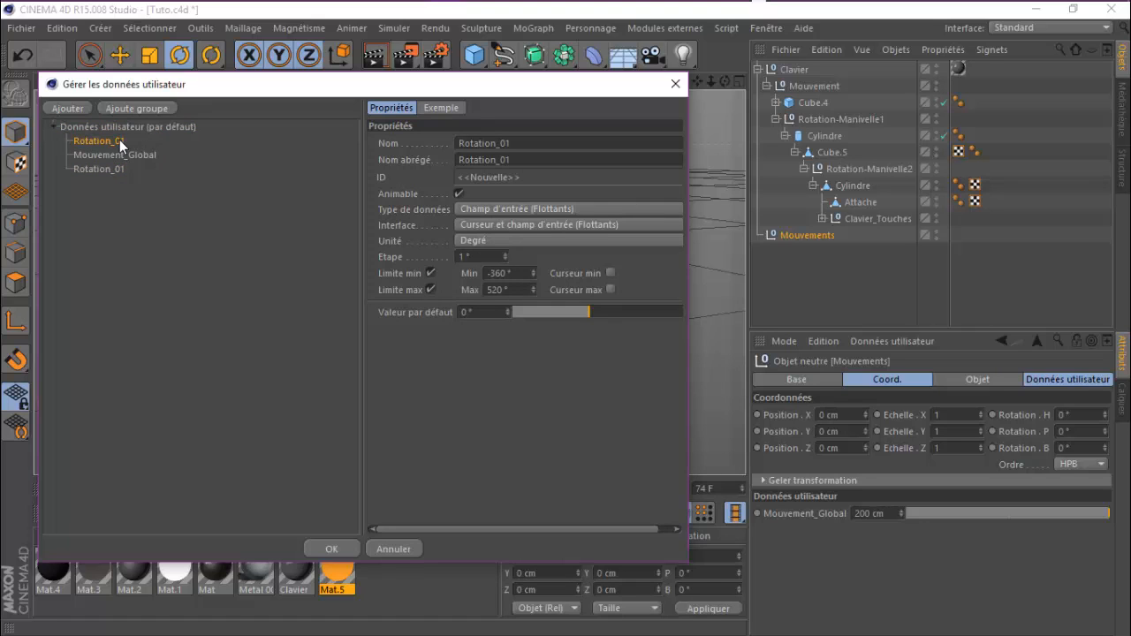
pyautogui.moveTo(119, 140); pyautogui.dragTo(117, 174)
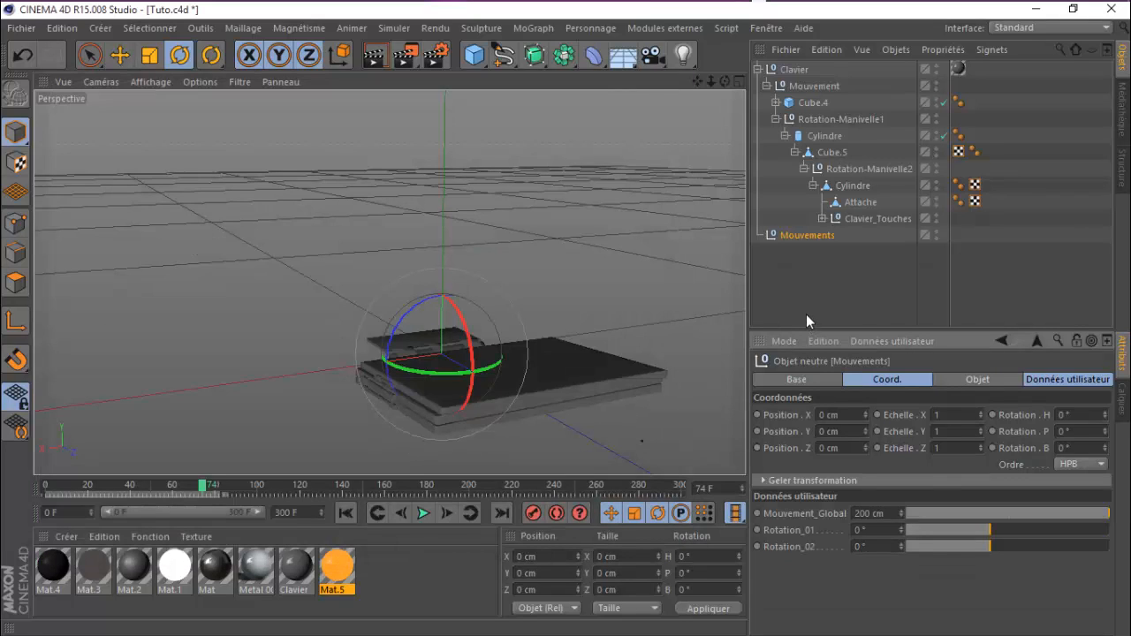
# Step: Examine which keyboard parts the Mouvement, Rotation-Manivelle1 and Rotation-Manivelle2 nulls each control, giving Rotation-Manivelle1 a slight test rotation
pyautogui.click(801, 85)
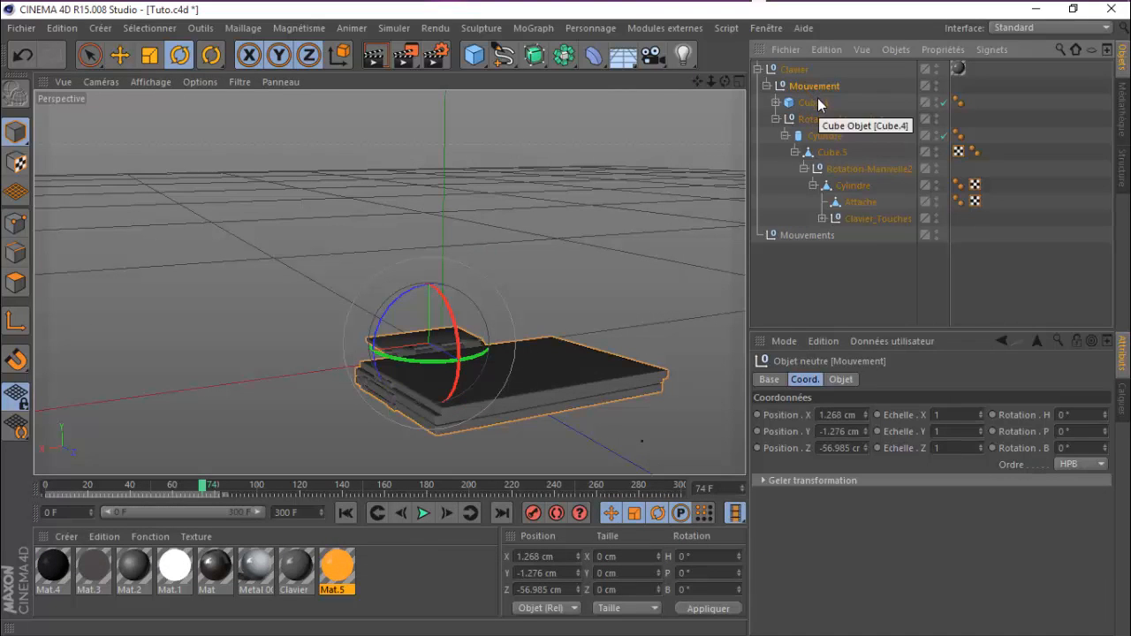
pyautogui.click(832, 121)
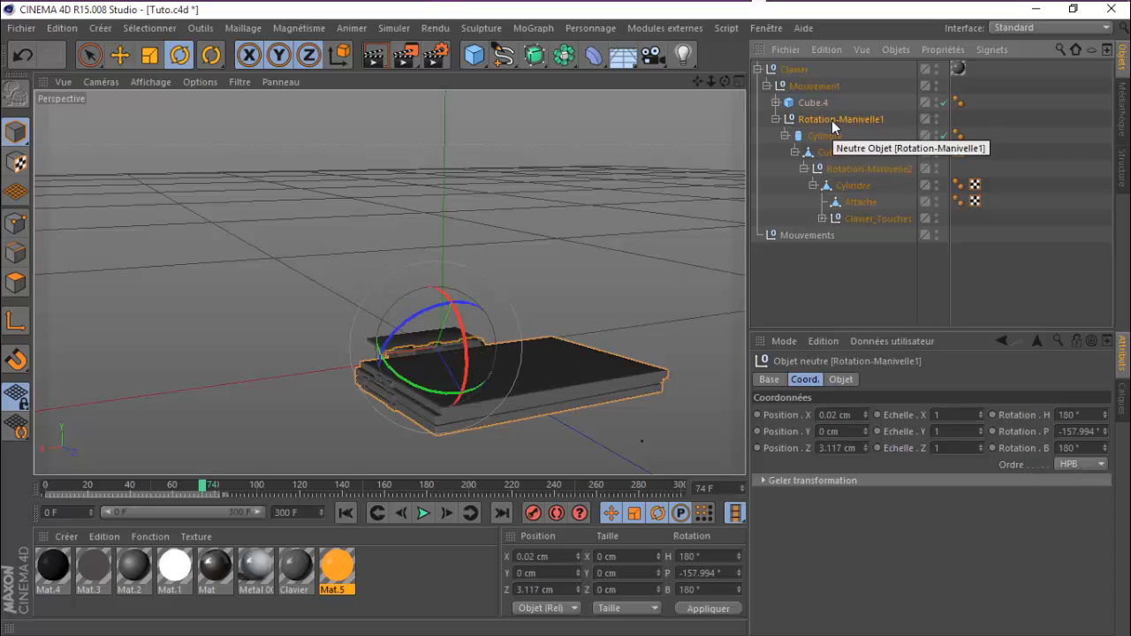
pyautogui.moveTo(726, 87); pyautogui.dragTo(518, 222)
pyautogui.moveTo(447, 291); pyautogui.dragTo(492, 308)
pyautogui.click(860, 170)
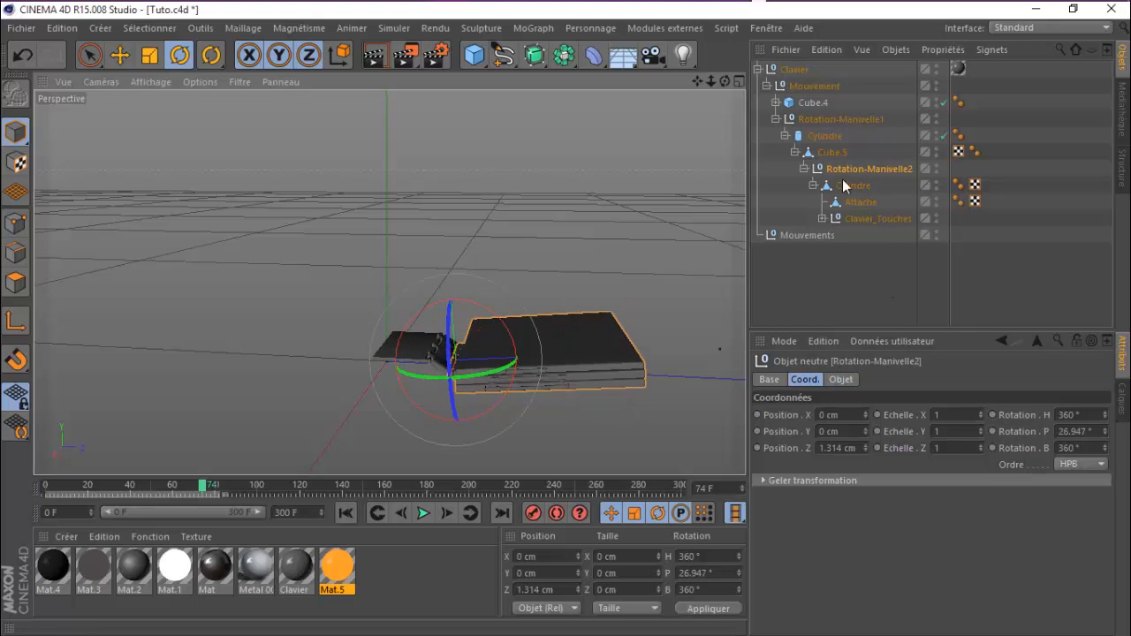
# Step: Try the Mouvements null's sliders, moving Mouvement_Global to 193 cm, Rotation_01 to 372° and Rotation_02 to 166°
pyautogui.click(805, 235)
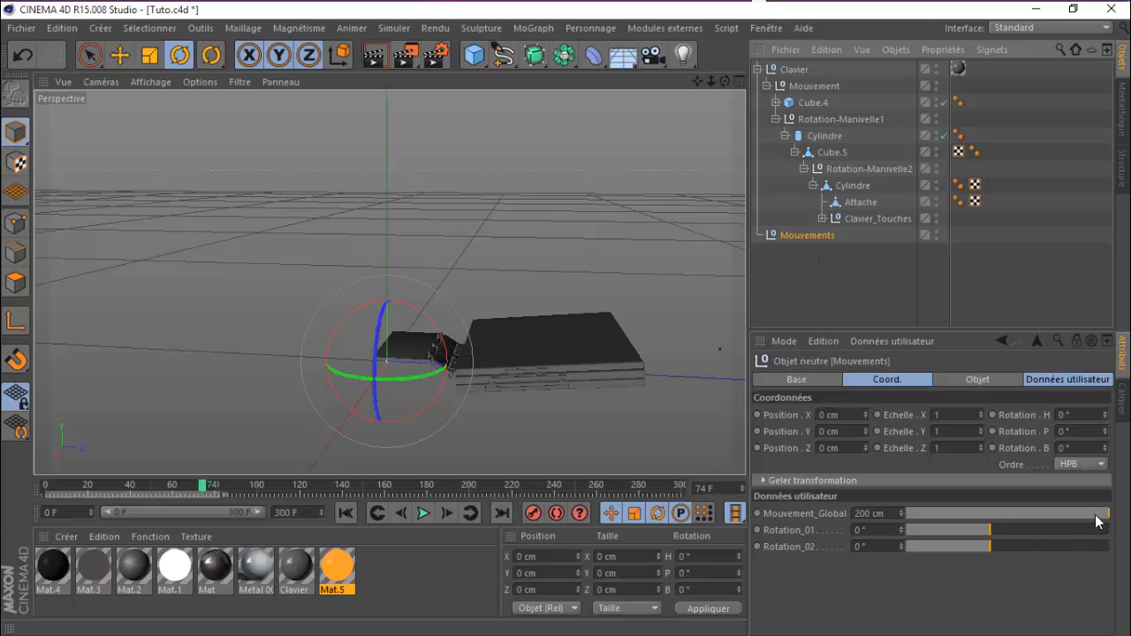
pyautogui.moveTo(1098, 522)
pyautogui.mouseDown()
pyautogui.moveTo(896, 520)
pyautogui.moveTo(1105, 522)
pyautogui.mouseUp()
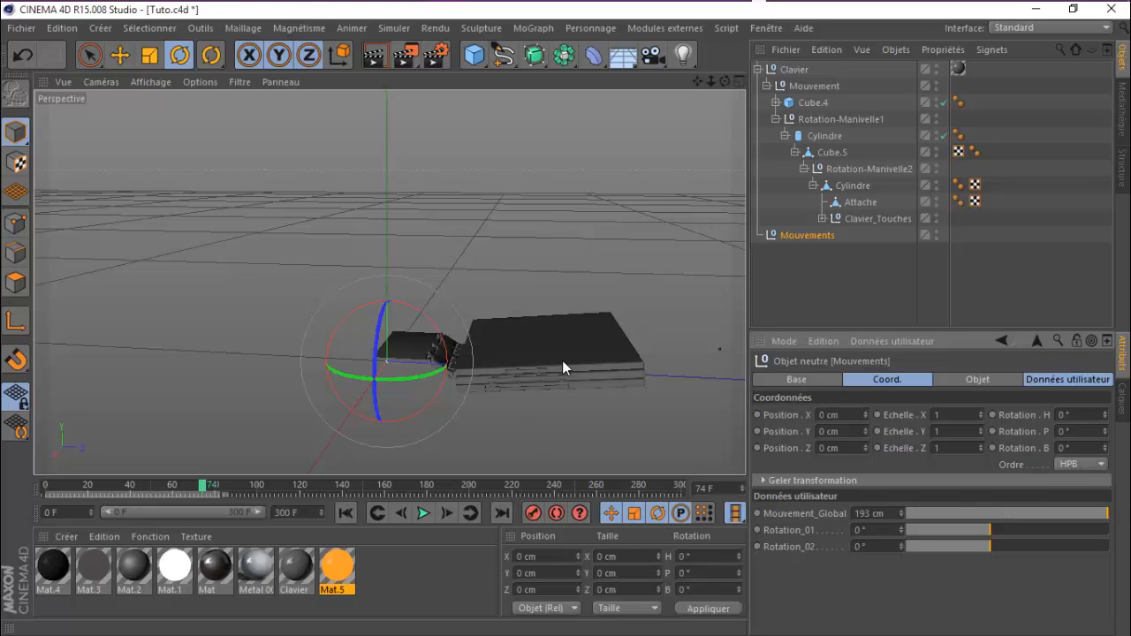
pyautogui.moveTo(995, 536); pyautogui.dragTo(1078, 536)
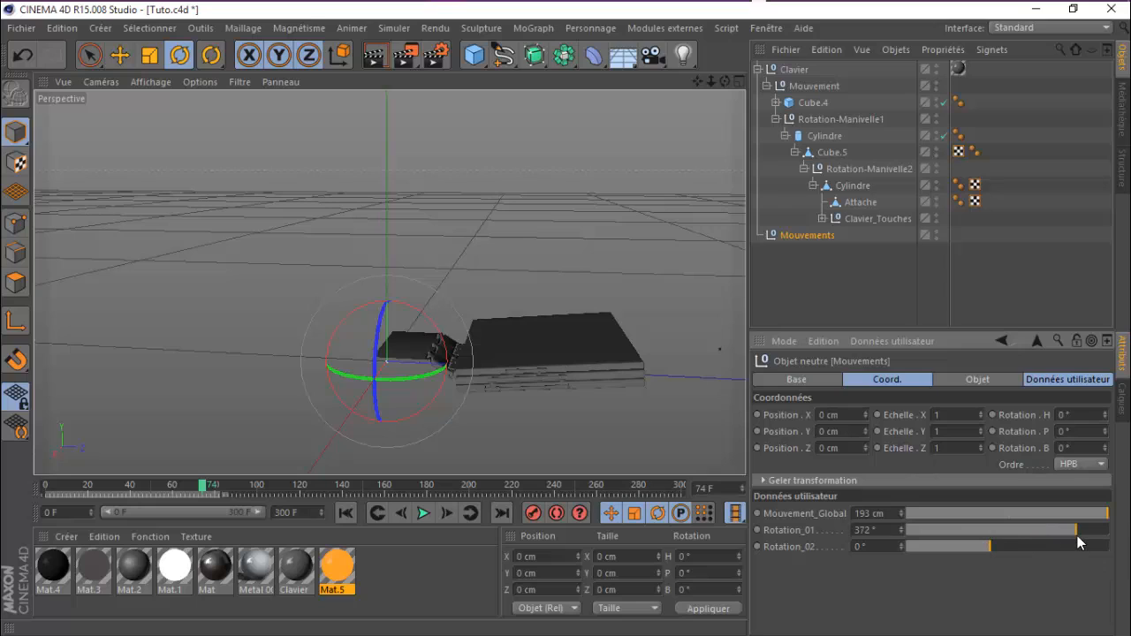
pyautogui.moveTo(993, 547); pyautogui.dragTo(1029, 557)
# Step: Move the Mouvement null along its Z axis to about -54.4 cm and copy the Z position value
pyautogui.click(809, 86)
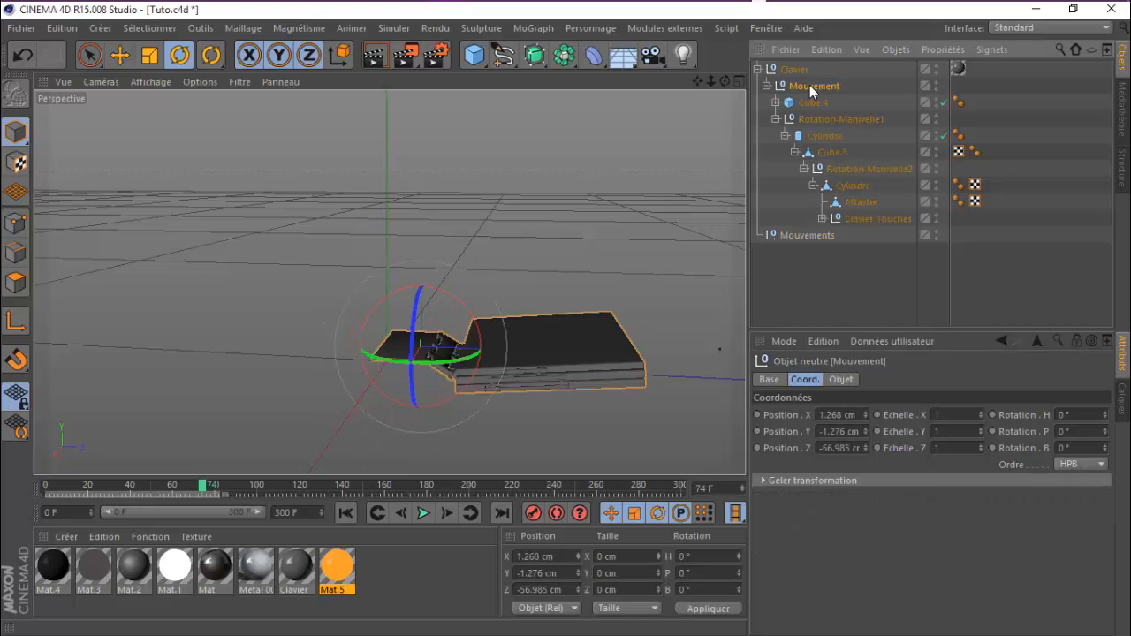
pyautogui.click(119, 55)
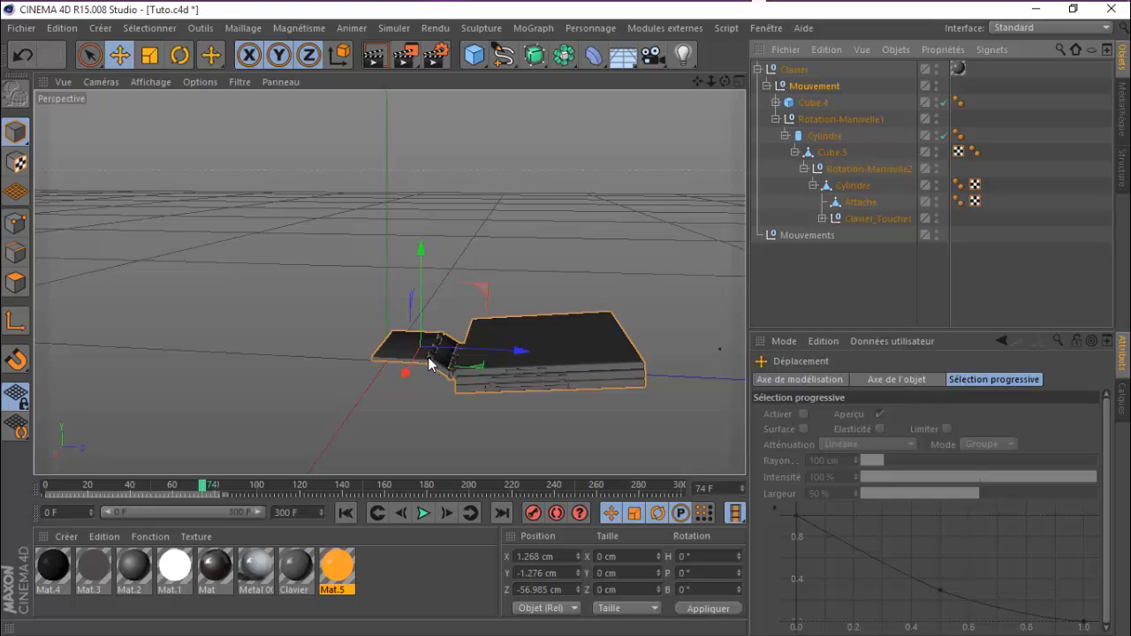
pyautogui.click(813, 88)
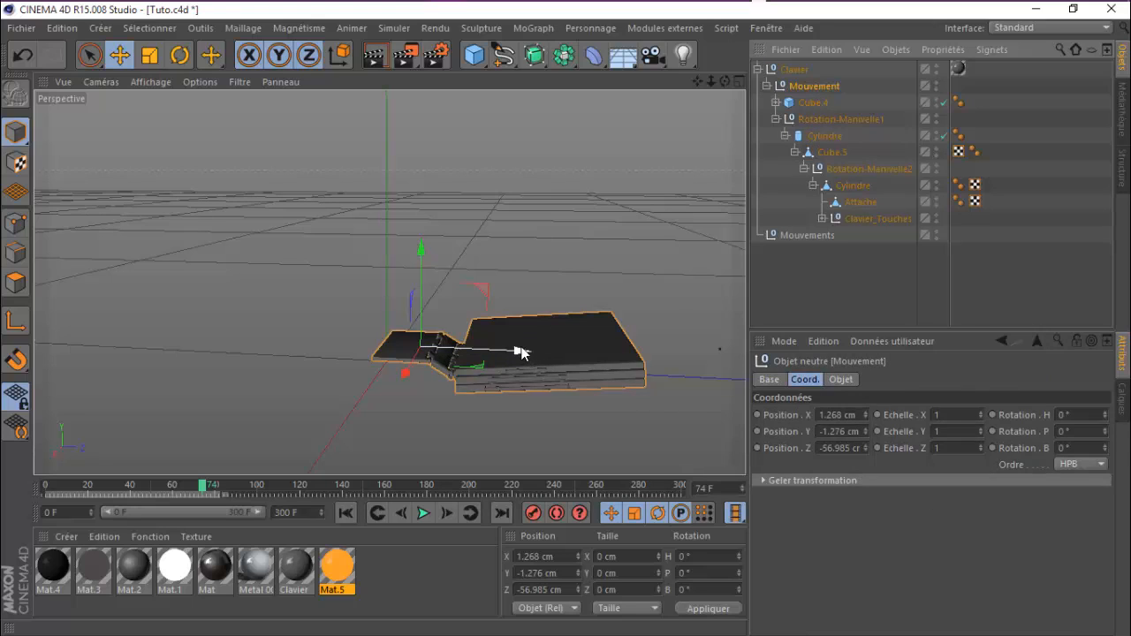
pyautogui.moveTo(522, 351)
pyautogui.mouseDown()
pyautogui.moveTo(504, 354)
pyautogui.moveTo(535, 360)
pyautogui.mouseUp()
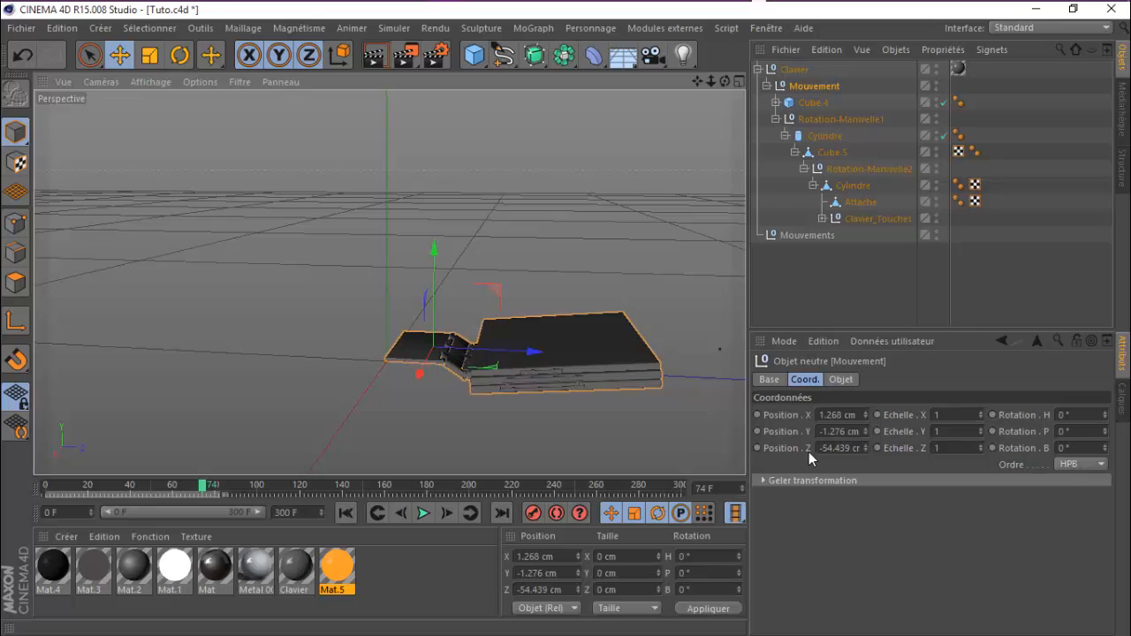
pyautogui.click(838, 448)
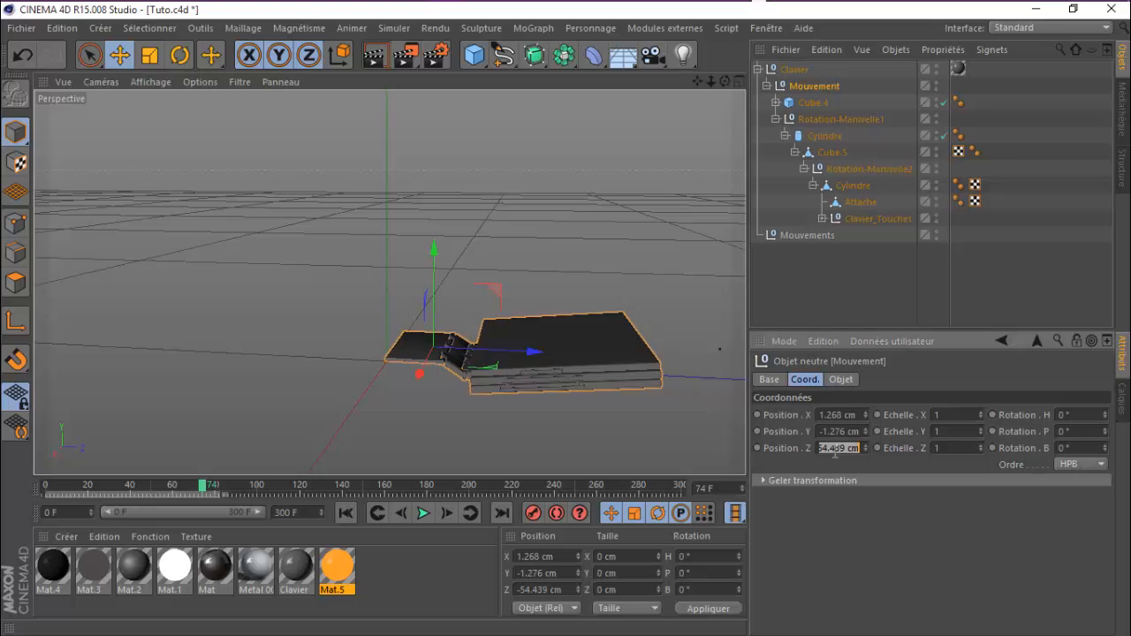
# Step: Set Mouvement_Global on the Mouvements null to the Mouvement null's Z position, -54.439 cm
pyautogui.click(823, 233)
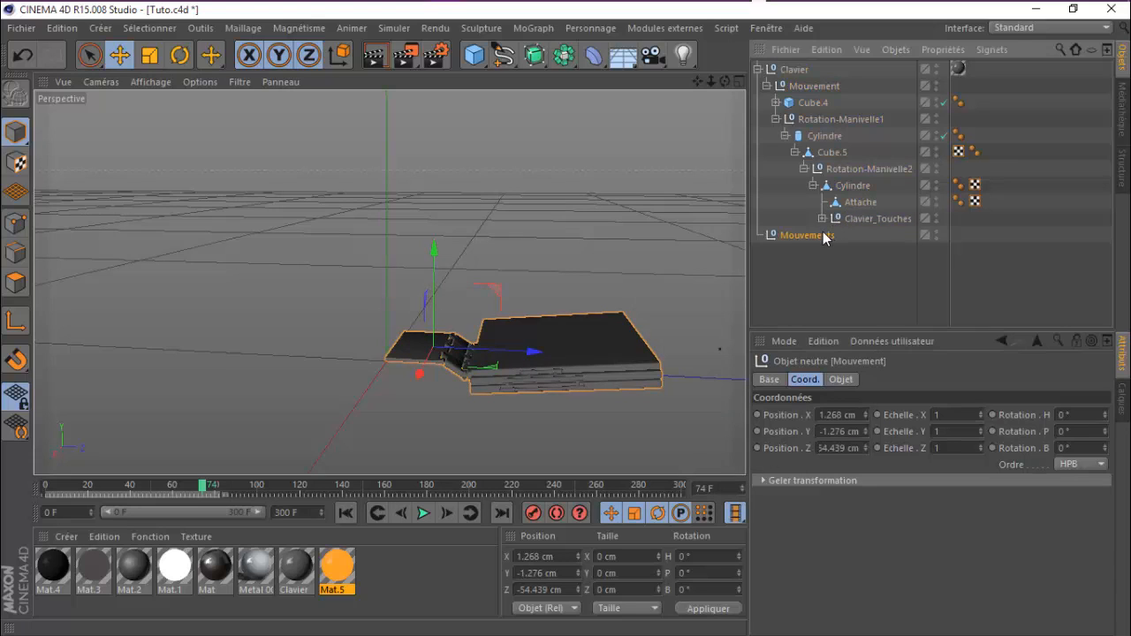
pyautogui.click(879, 517)
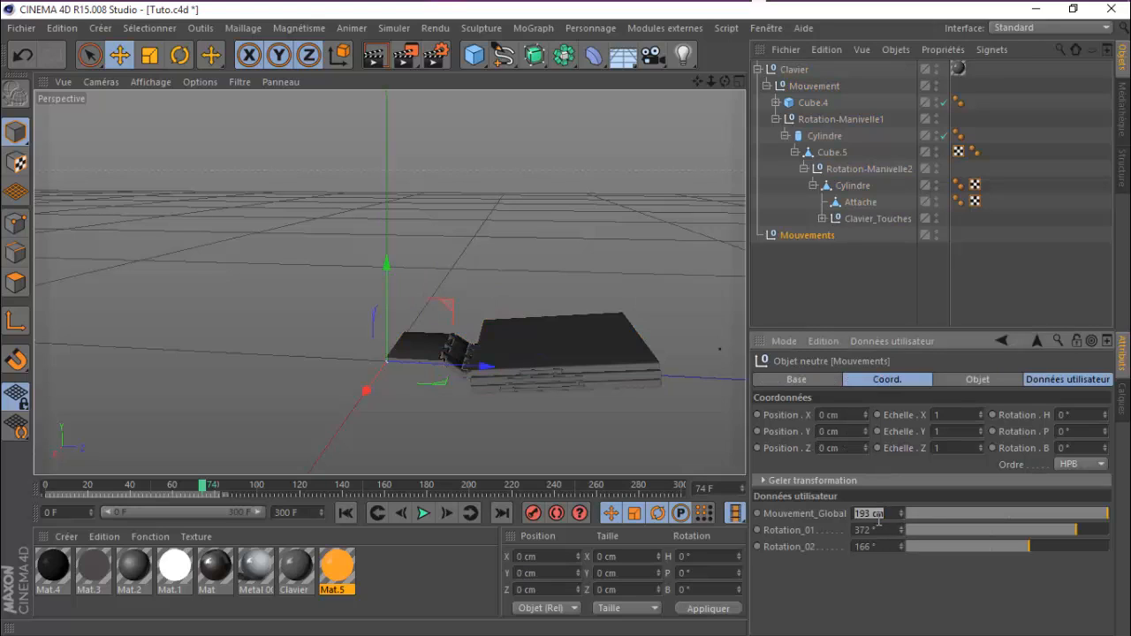
pyautogui.write('-54.439')
pyautogui.press('Return')
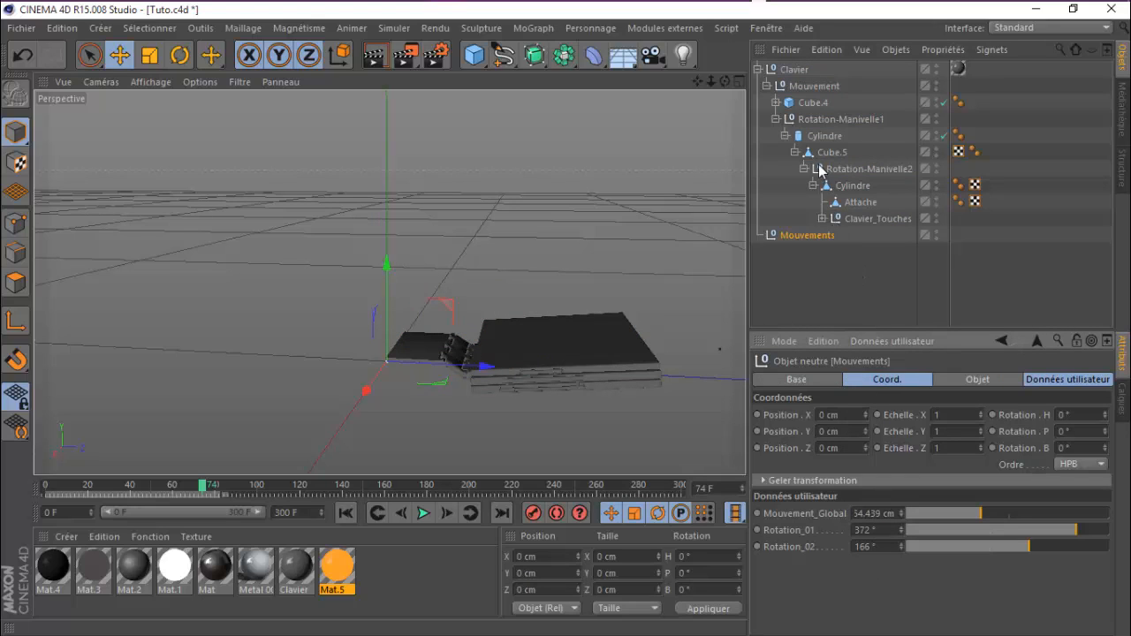
# Step: Rotate the Rotation-Manivelle1 null to a P rotation of about -154.8° and copy that value
pyautogui.click(820, 119)
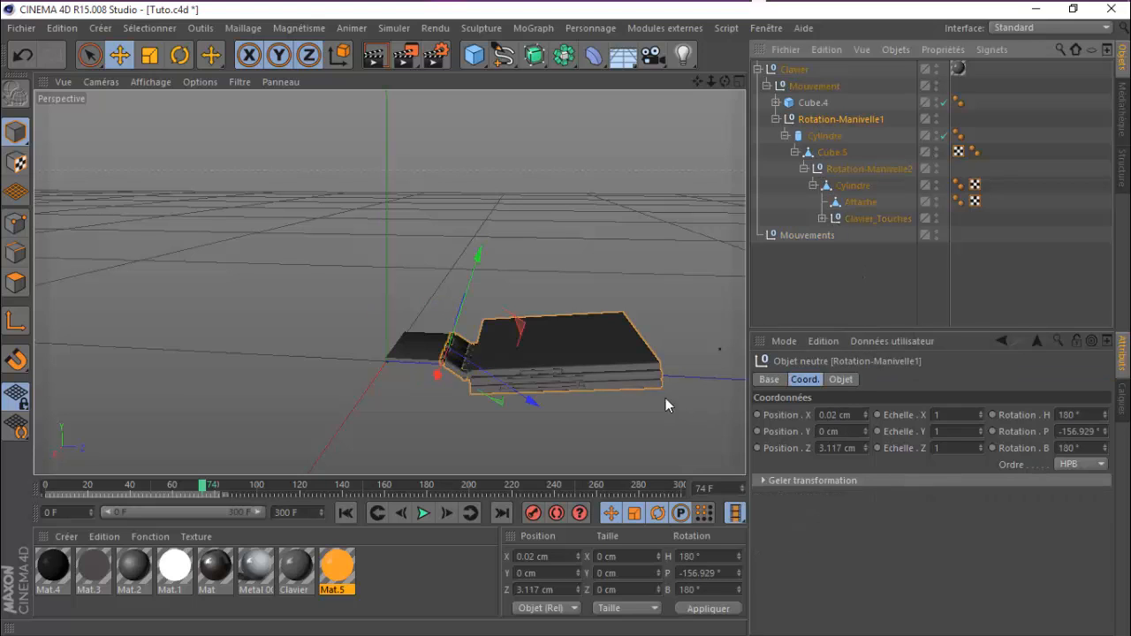
pyautogui.click(177, 56)
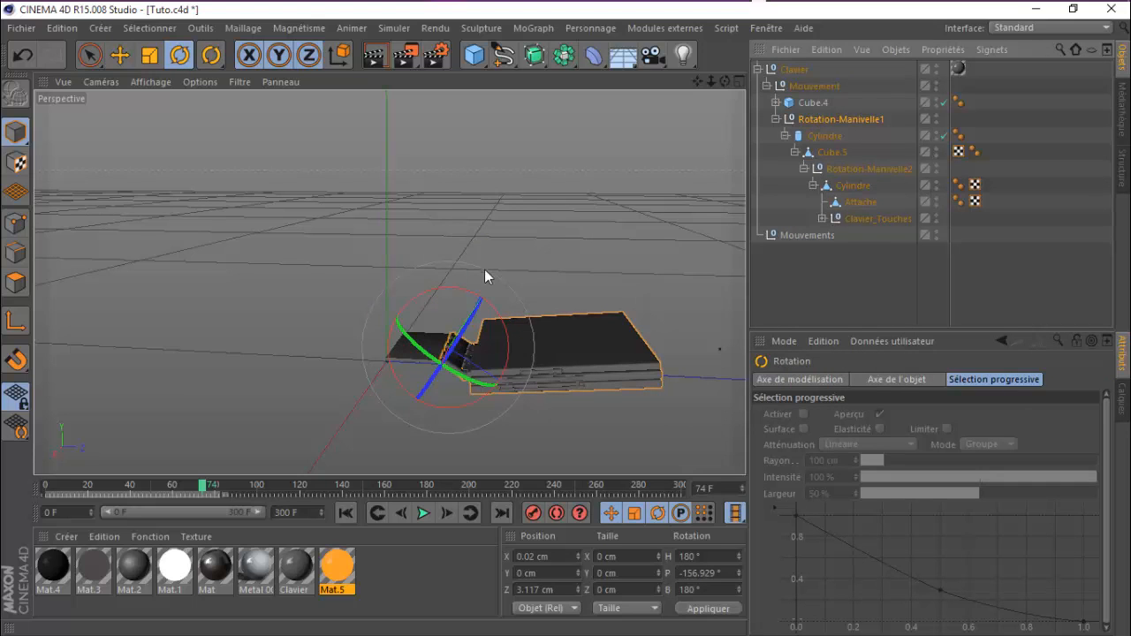
pyautogui.moveTo(495, 311); pyautogui.dragTo(642, 315)
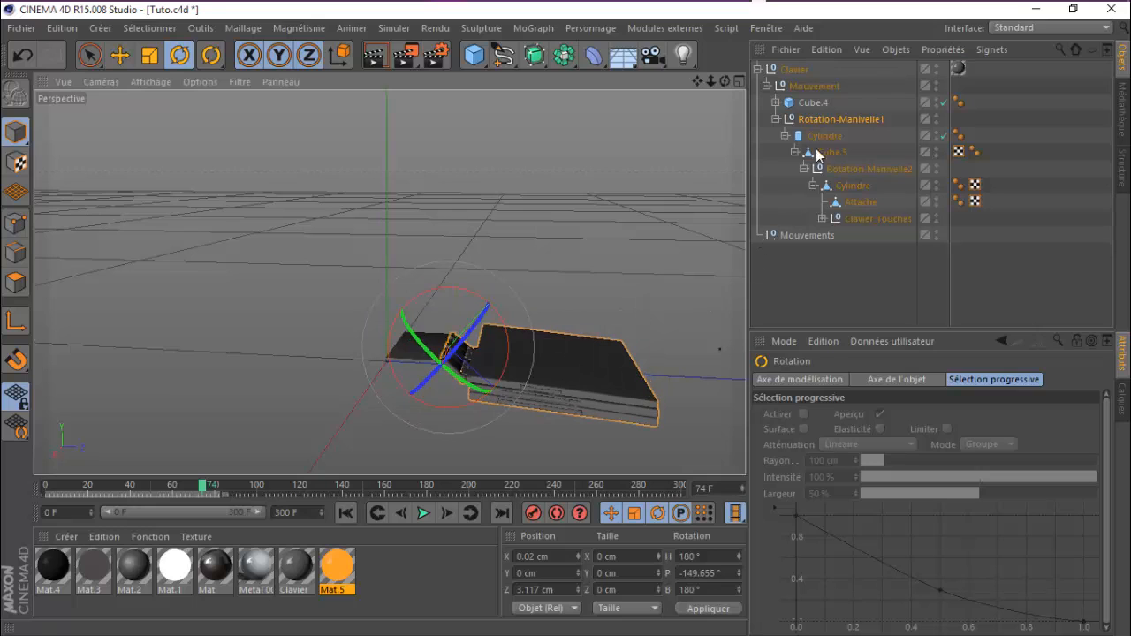
pyautogui.click(815, 119)
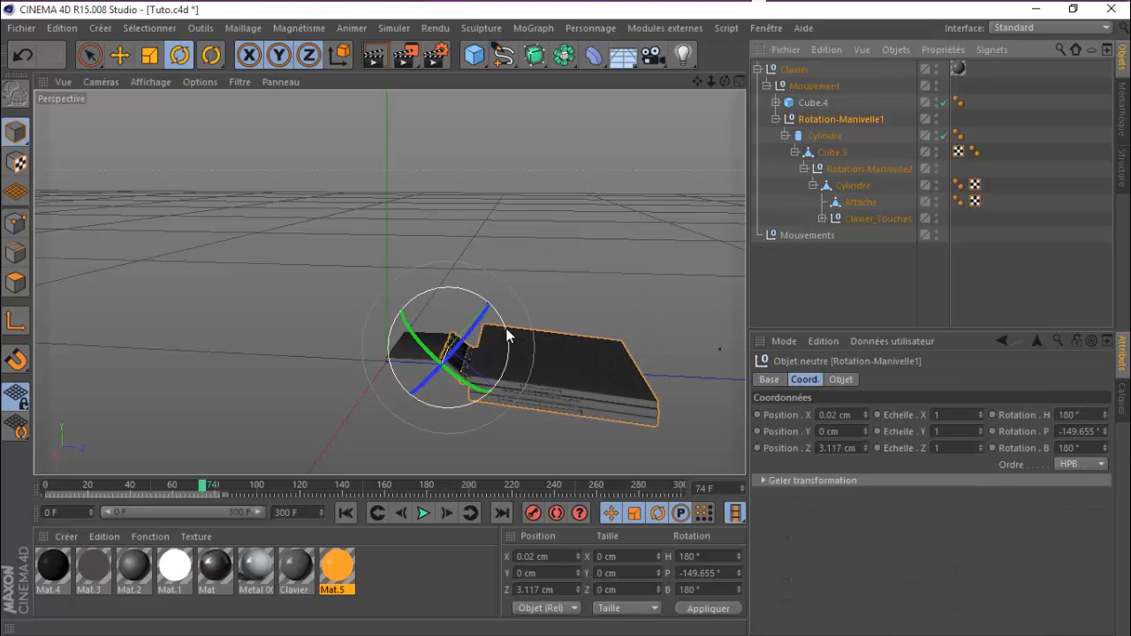
pyautogui.moveTo(507, 339); pyautogui.dragTo(510, 321)
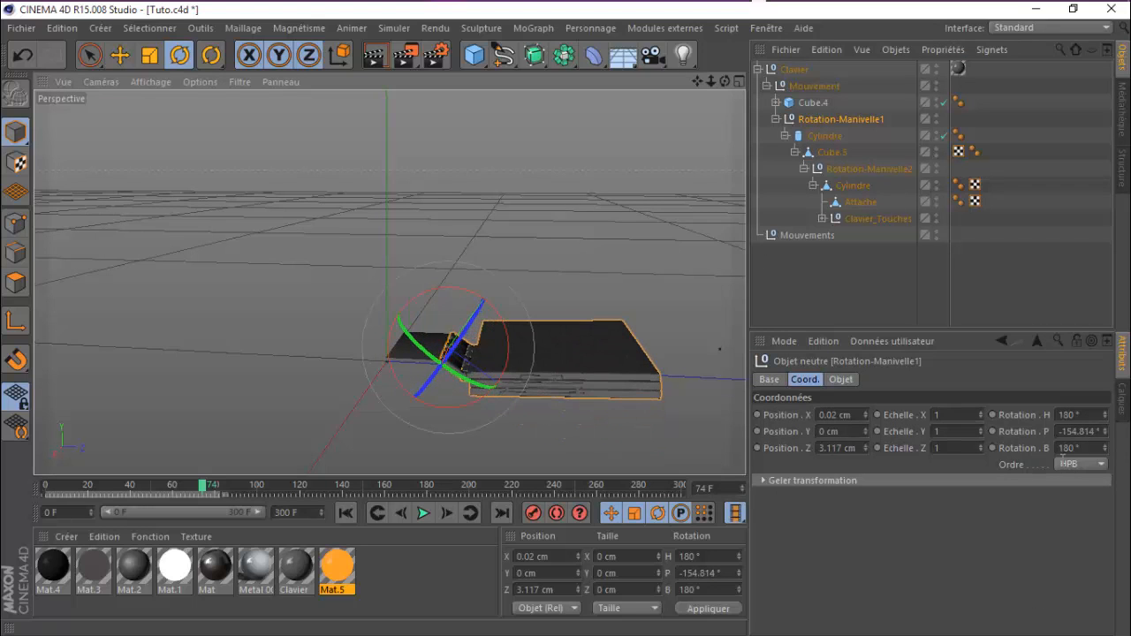
pyautogui.click(1081, 433)
pyautogui.hotkey('ctrl', 'c')
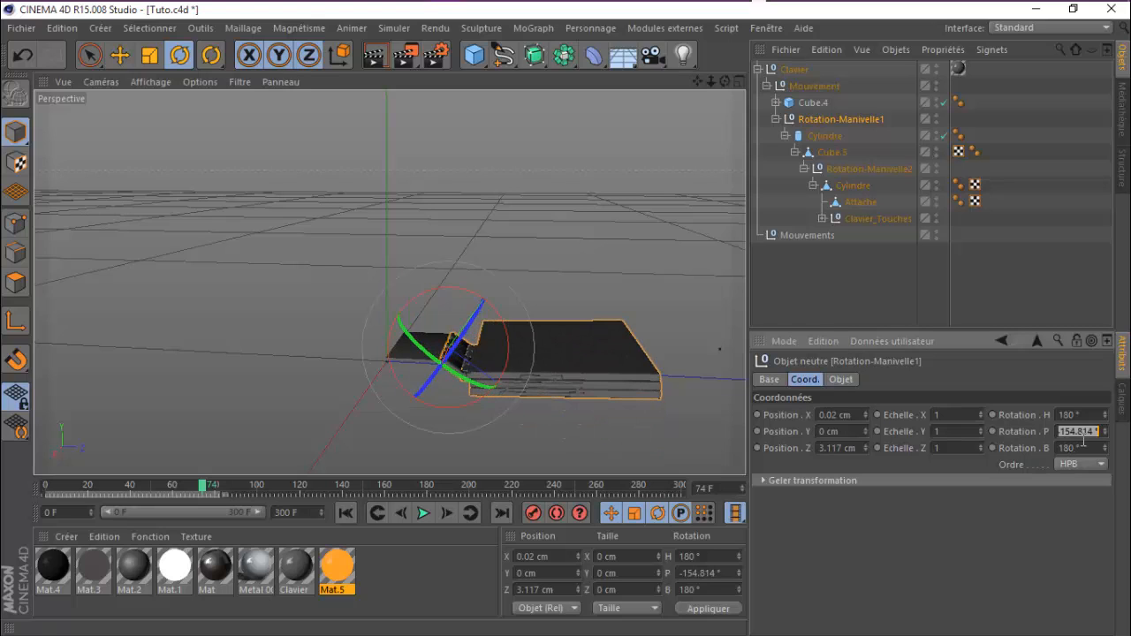
# Step: Set Rotation_01 on the Mouvements null to the copied P rotation, -154.814°
pyautogui.click(802, 236)
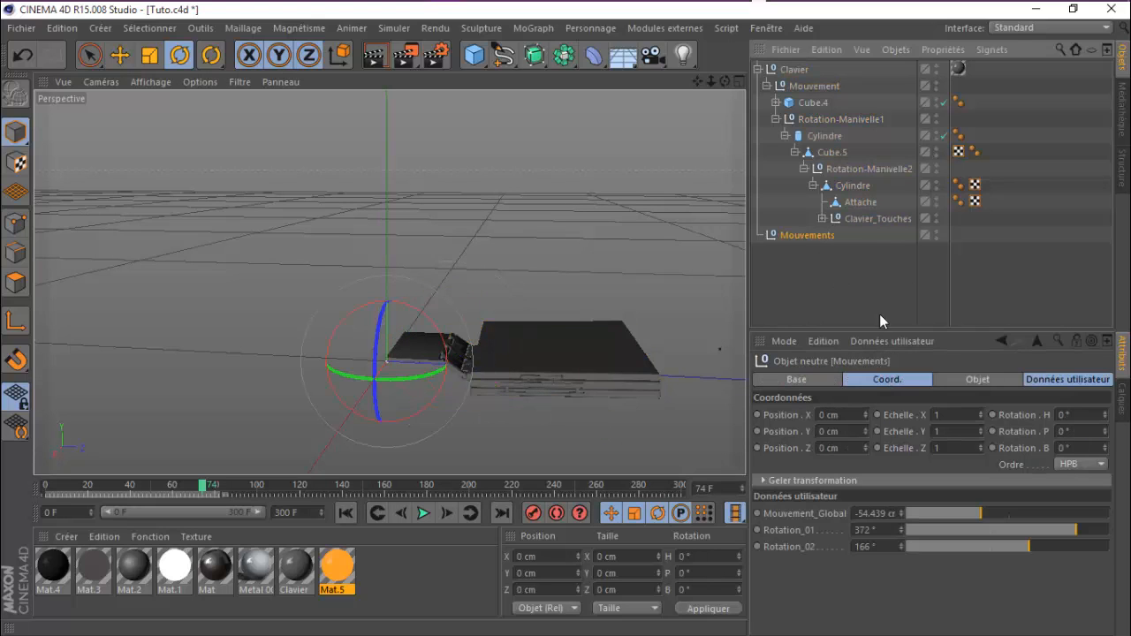
pyautogui.click(897, 531)
pyautogui.hotkey('ctrl', 'v')
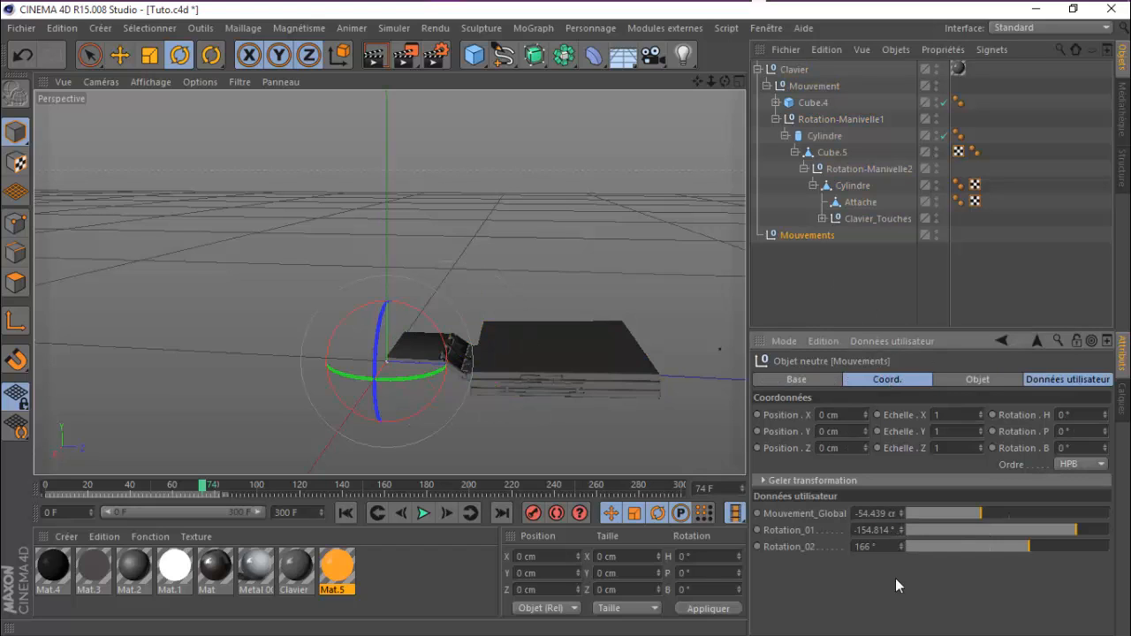
pyautogui.press('Return')
# Step: Copy the P rotation of Rotation-Manivelle2, 26.947°, into Rotation_02 on the Mouvements null
pyautogui.click(849, 168)
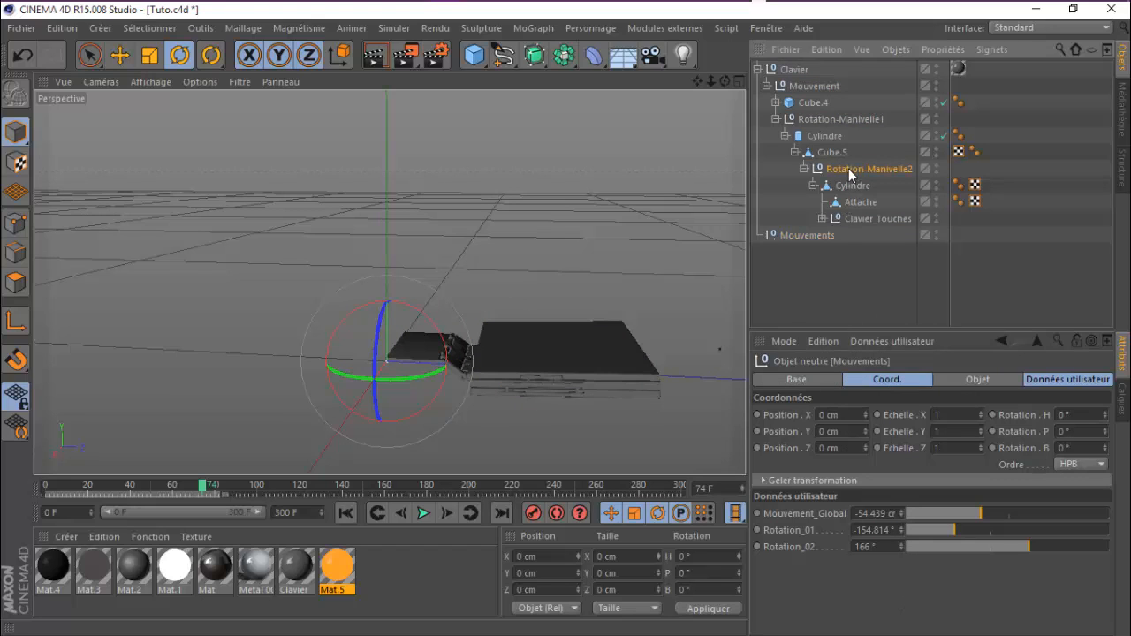
pyautogui.doubleClick(1077, 432)
pyautogui.hotkey('ctrl', 'c')
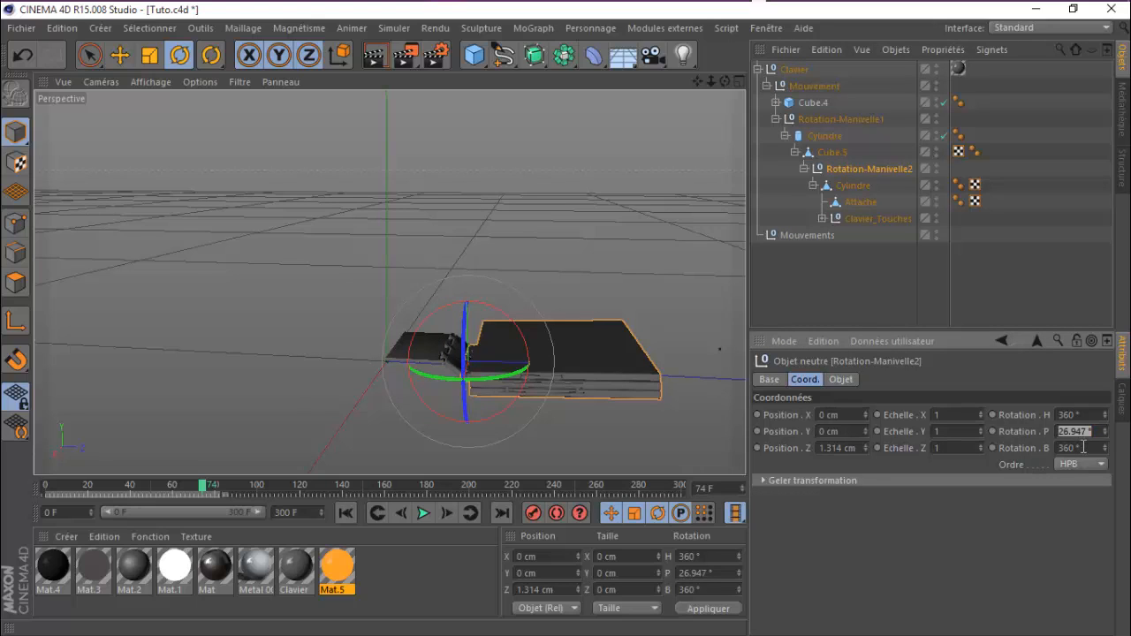
pyautogui.click(811, 235)
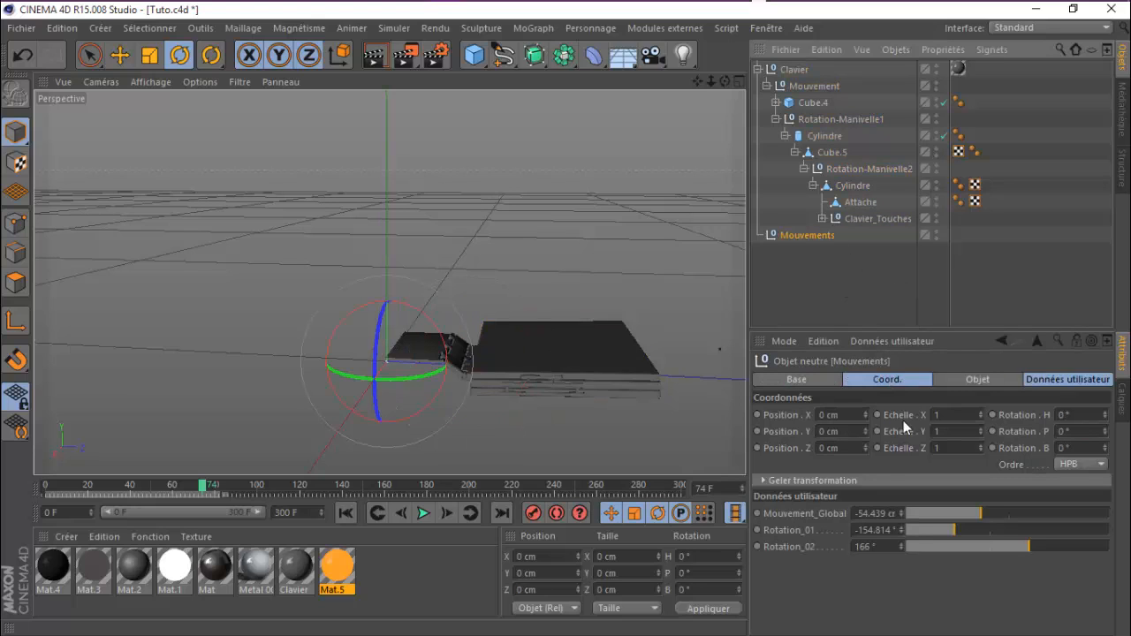
pyautogui.doubleClick(879, 547)
pyautogui.hotkey('ctrl', 'v')
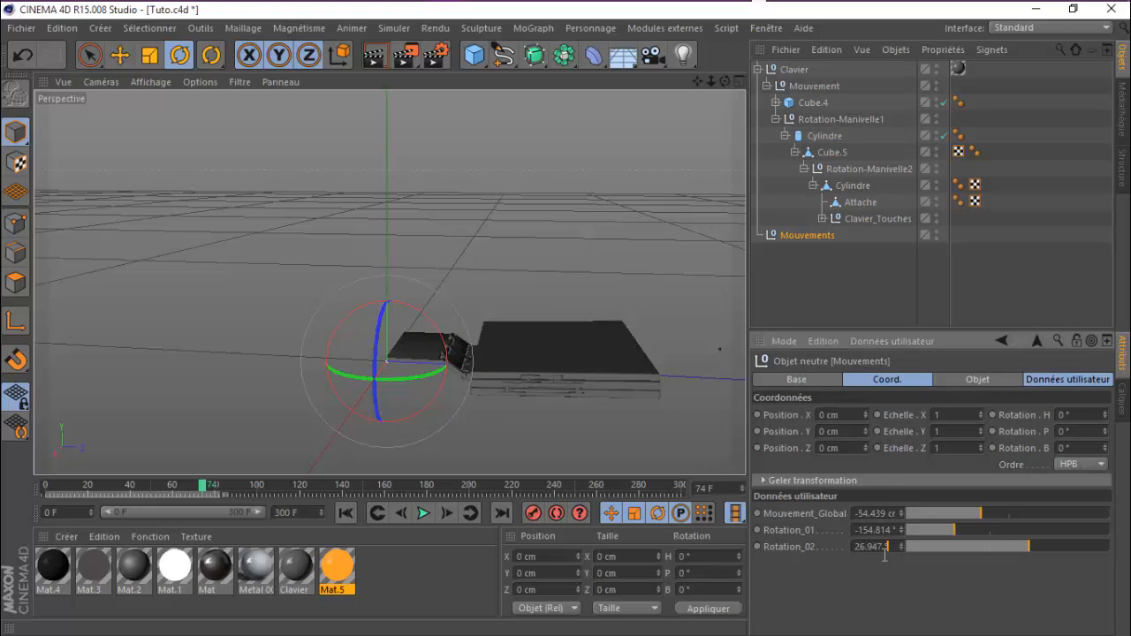
pyautogui.press('Return')
pyautogui.click(805, 234)
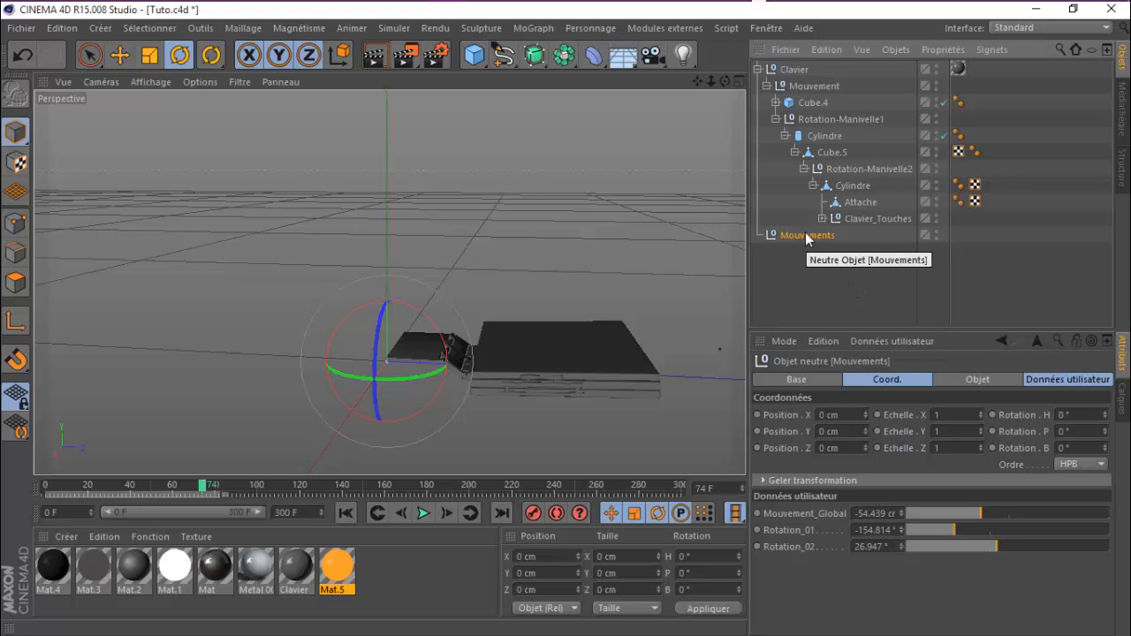
# Step: Add an XPresso tag to the Mouvements null and reposition its editor window over the viewport
pyautogui.rightClick(806, 235)
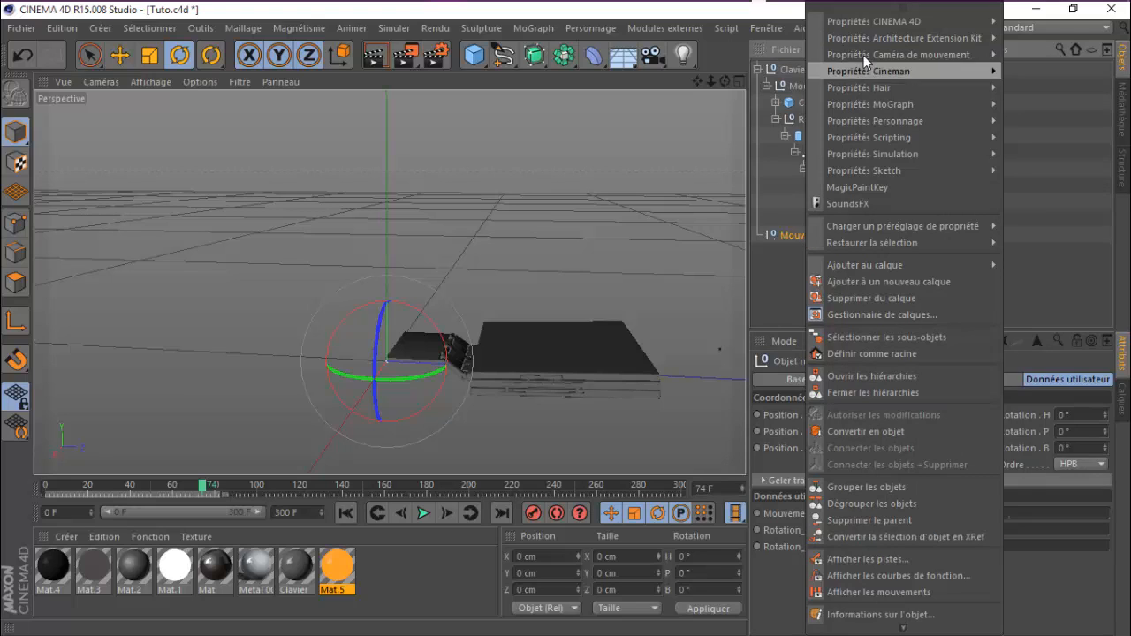
pyautogui.moveTo(872, 23)
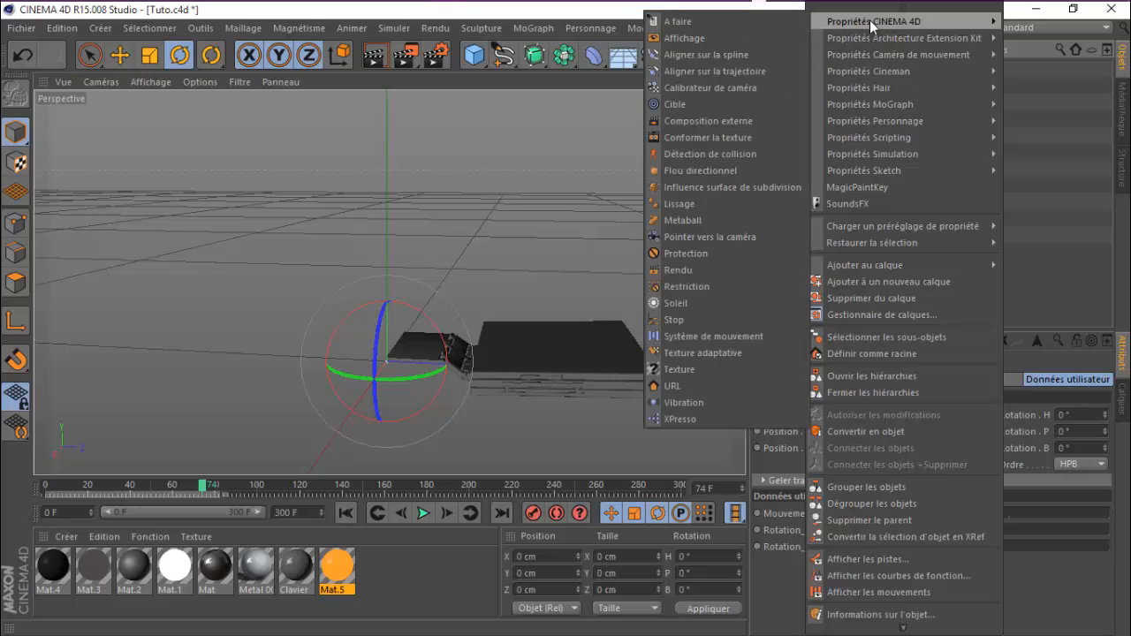
pyautogui.click(709, 419)
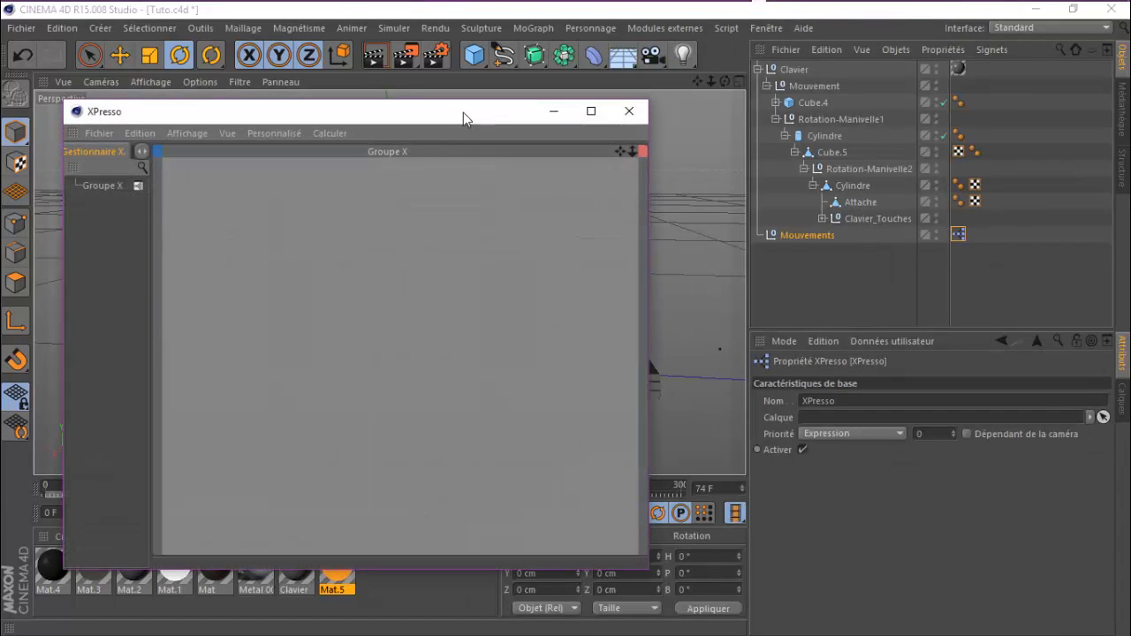
pyautogui.moveTo(463, 112); pyautogui.dragTo(484, 139)
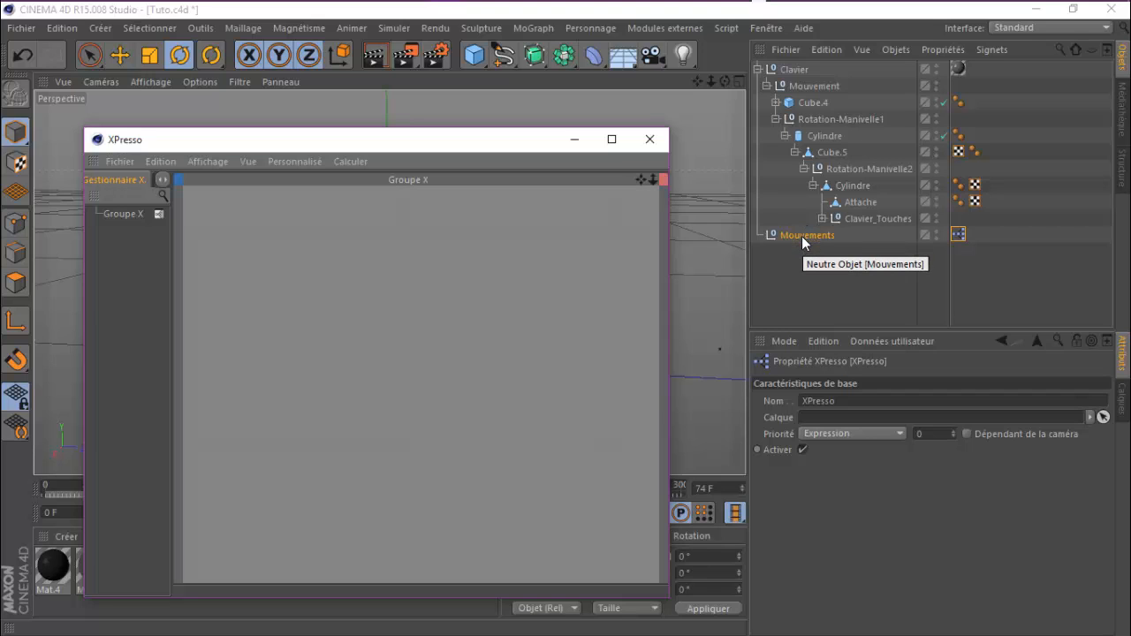
# Step: Add the Mouvements, Mouvement, Rotation-Manivelle1 and Rotation-Manivelle2 nulls as XPresso nodes, with Mouvements facing the other three
pyautogui.moveTo(799, 234); pyautogui.dragTo(253, 286)
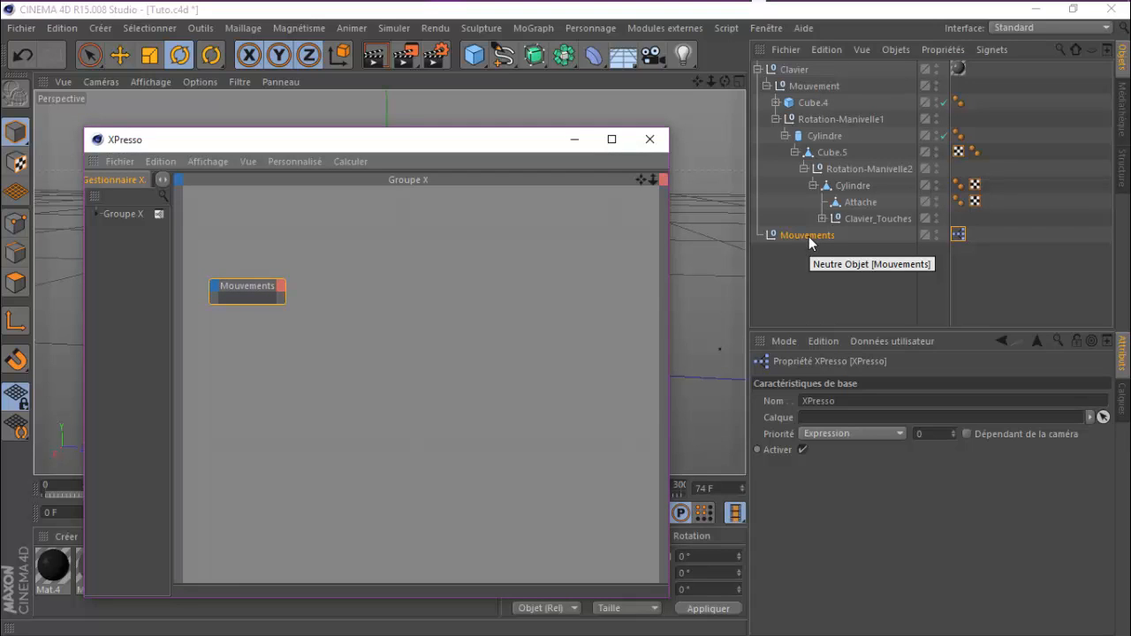
pyautogui.click(828, 84)
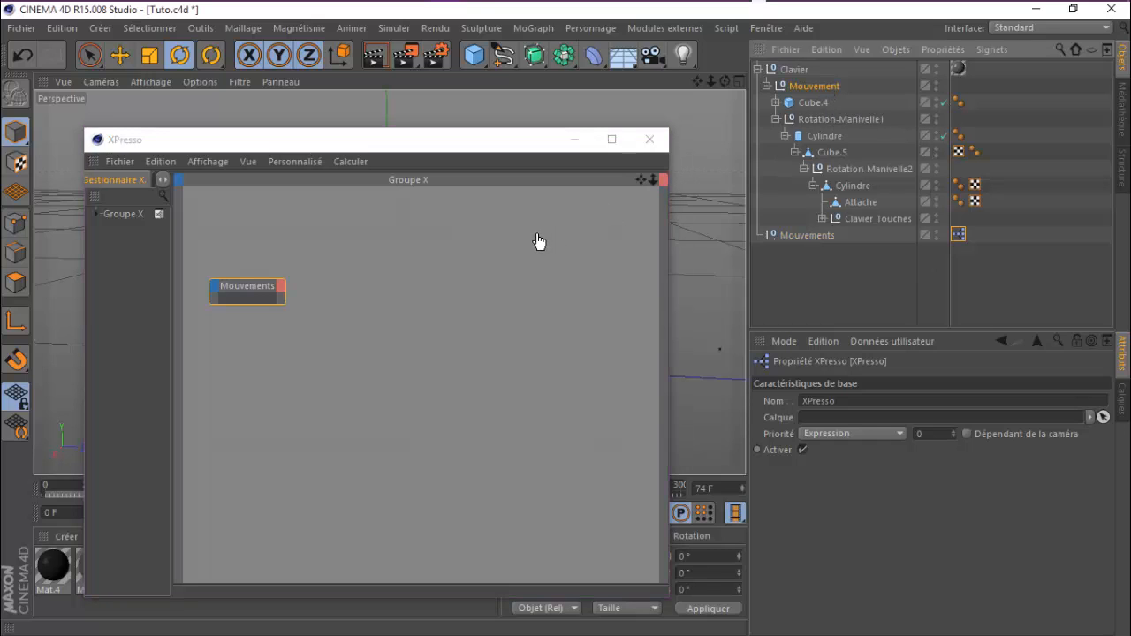
pyautogui.moveTo(539, 241); pyautogui.dragTo(527, 221)
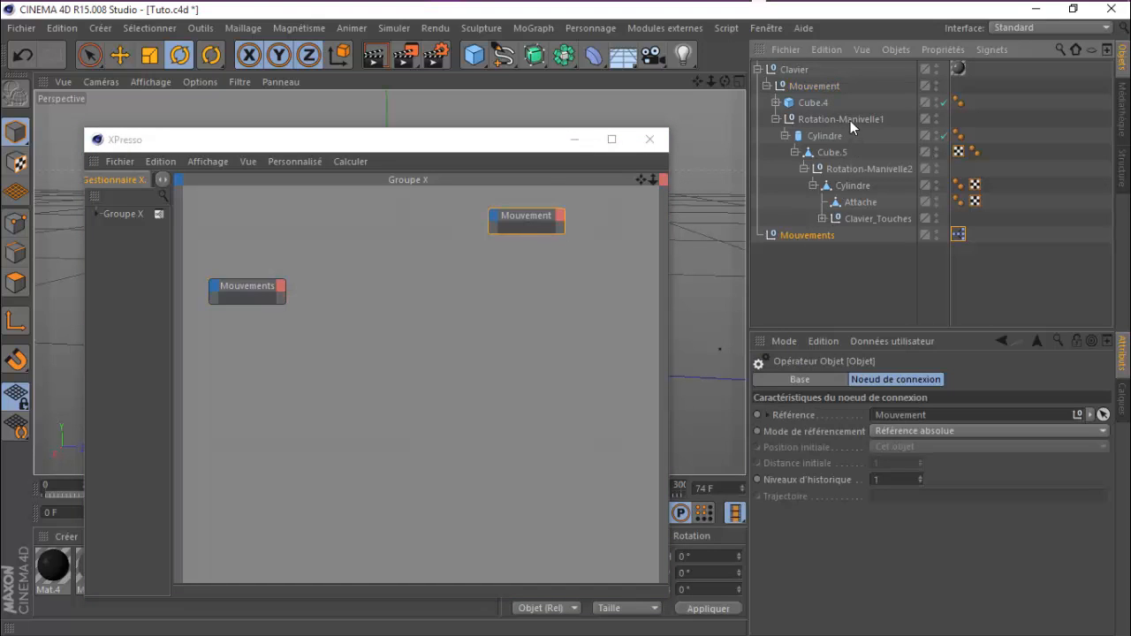
pyautogui.moveTo(845, 120); pyautogui.dragTo(528, 277)
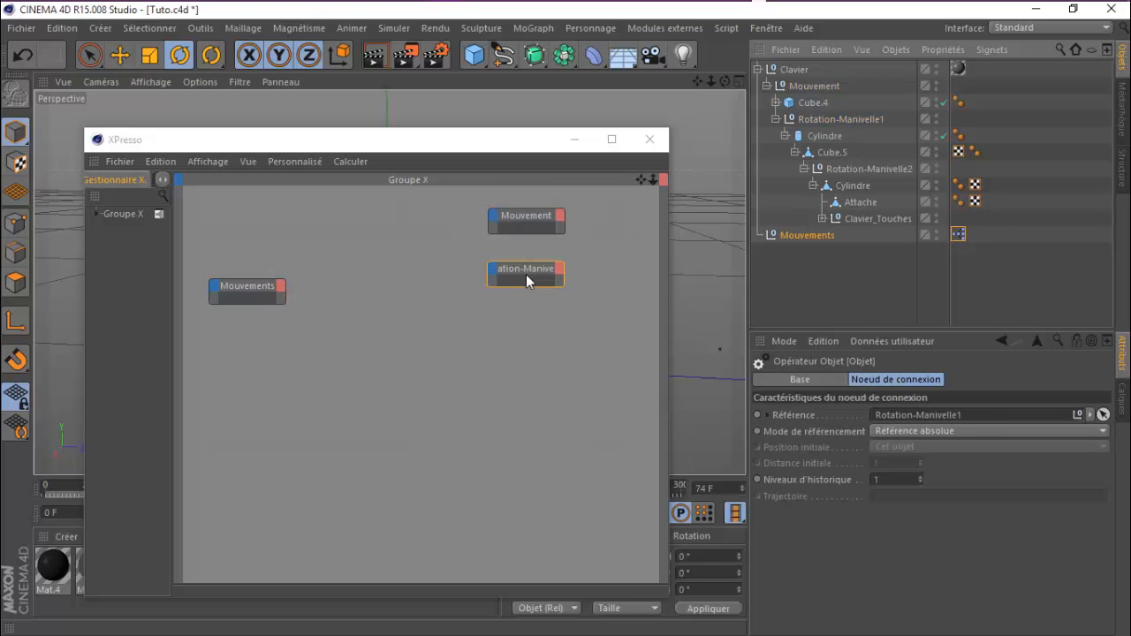
pyautogui.moveTo(860, 168); pyautogui.dragTo(538, 341)
pyautogui.moveTo(260, 284); pyautogui.dragTo(269, 251)
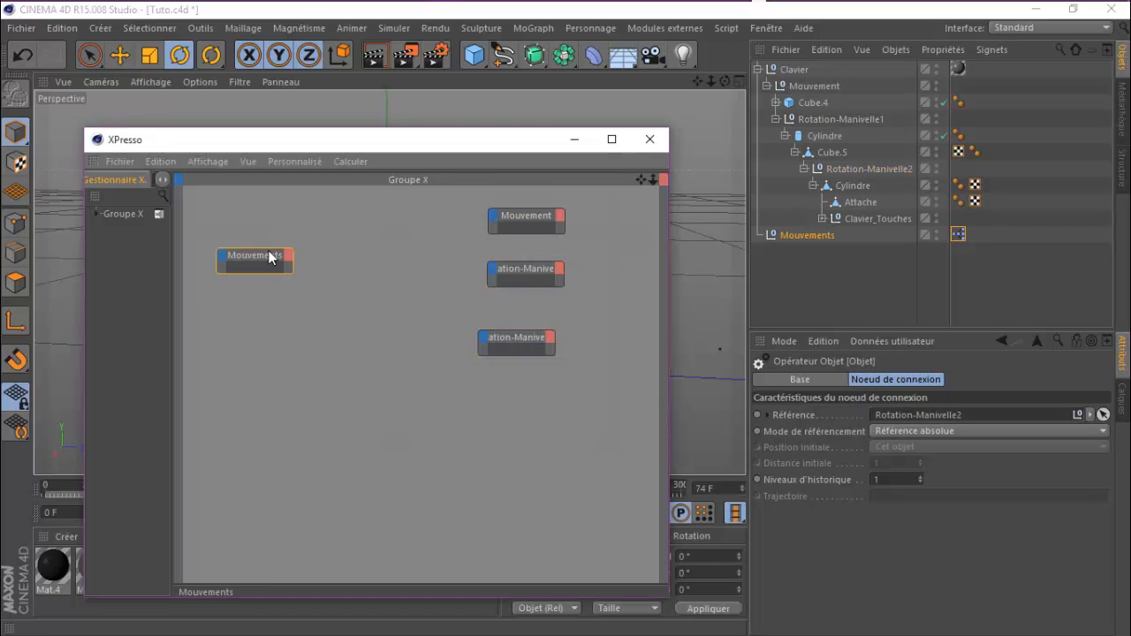
# Step: Add the user data Mouvement_Global, Rotation_01 and Rotation_02 as output ports on the Mouvements node
pyautogui.click(290, 247)
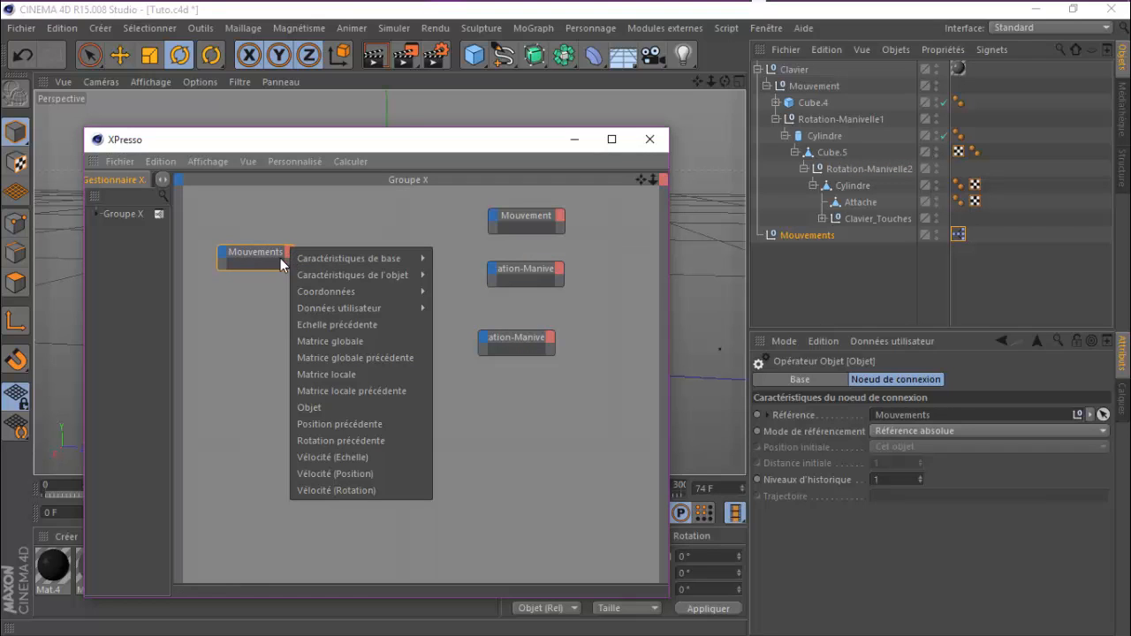
pyautogui.click(288, 256)
pyautogui.click(291, 252)
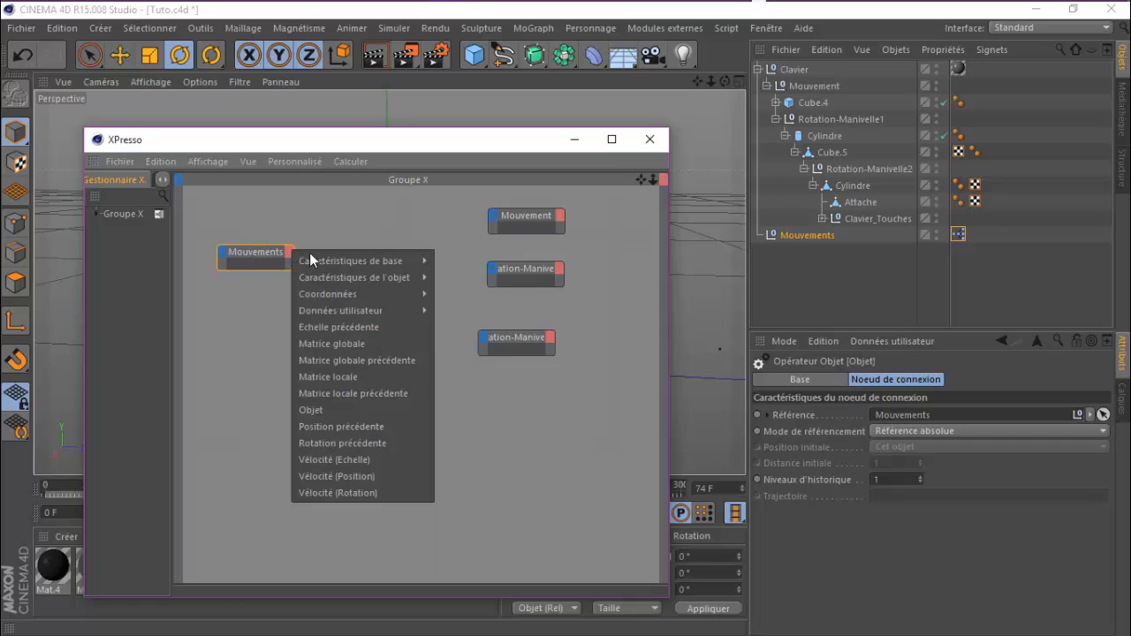
pyautogui.moveTo(387, 309)
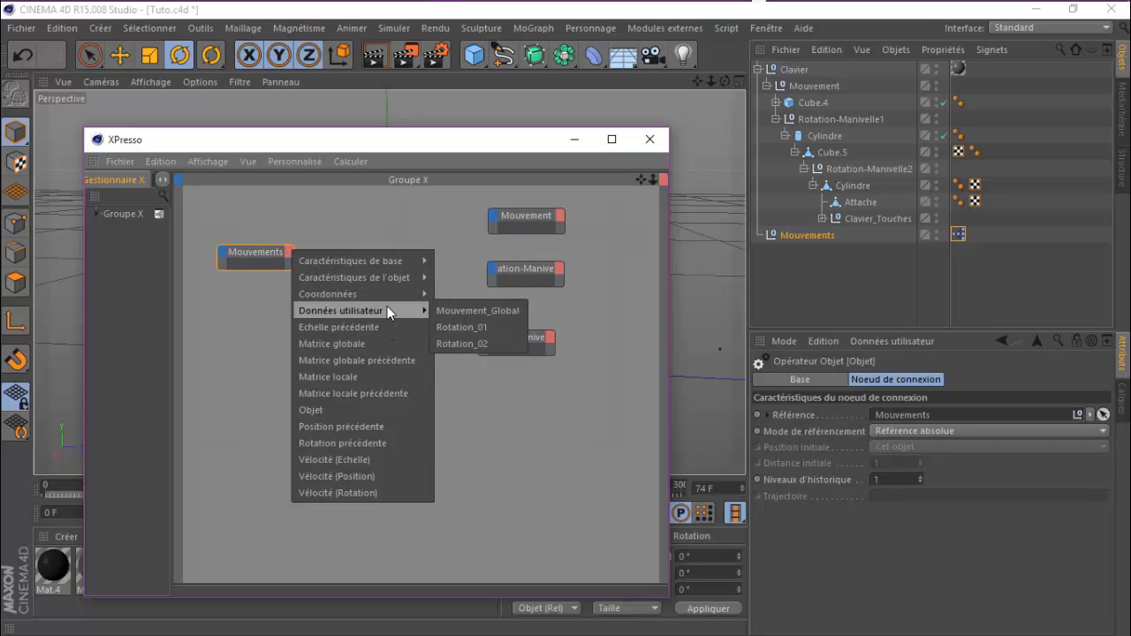
pyautogui.click(488, 311)
pyautogui.click(291, 255)
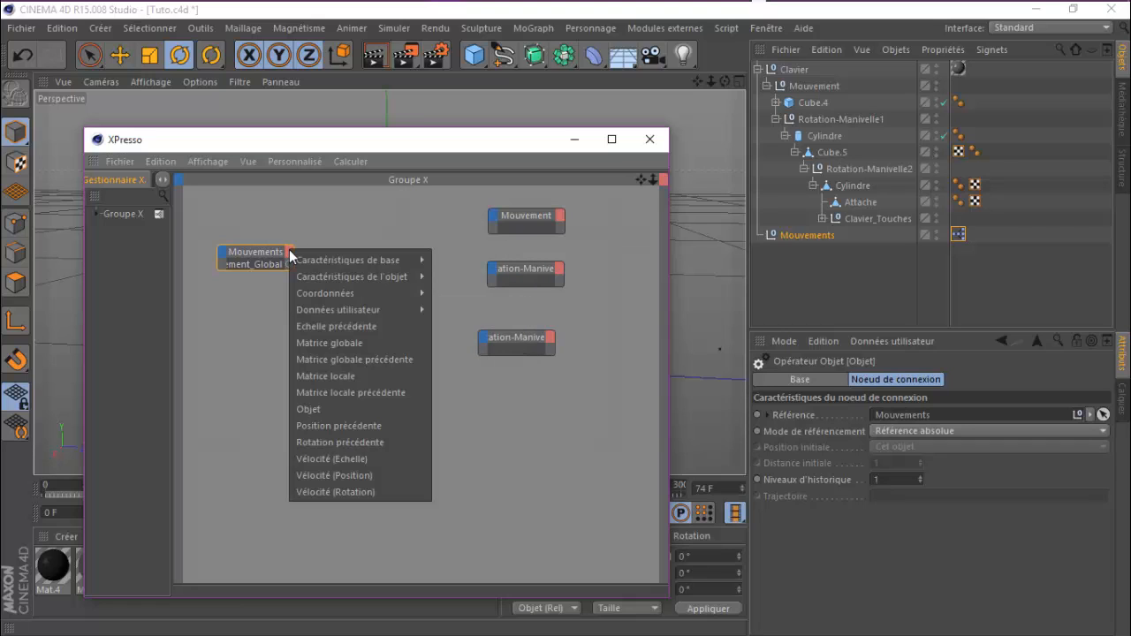
pyautogui.moveTo(348, 310)
pyautogui.click(481, 327)
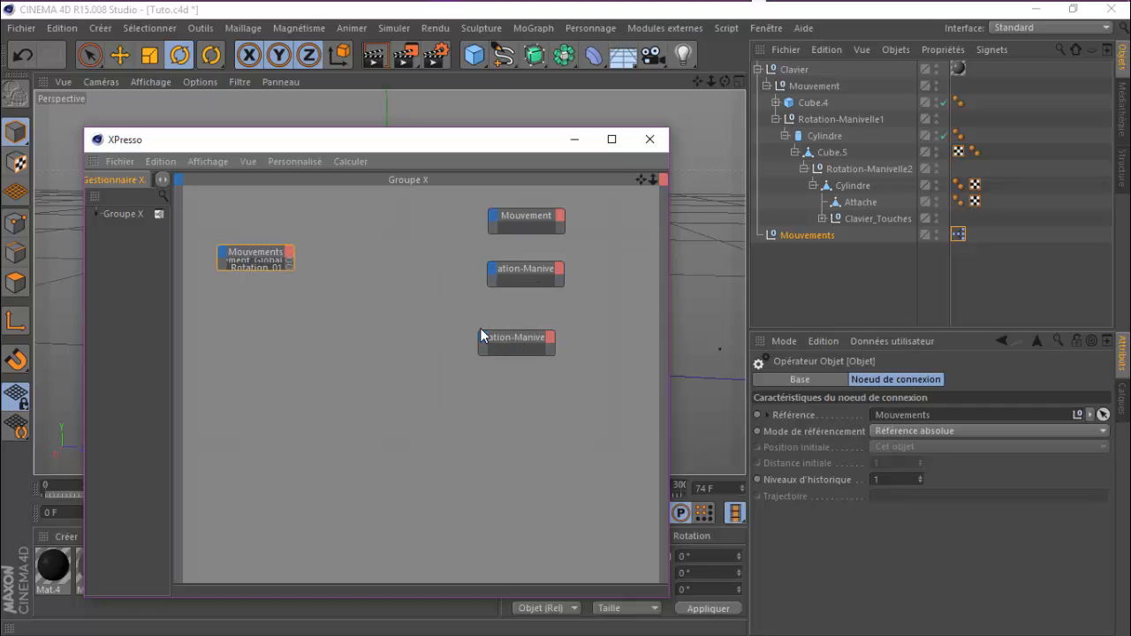
pyautogui.click(291, 253)
pyautogui.moveTo(368, 311)
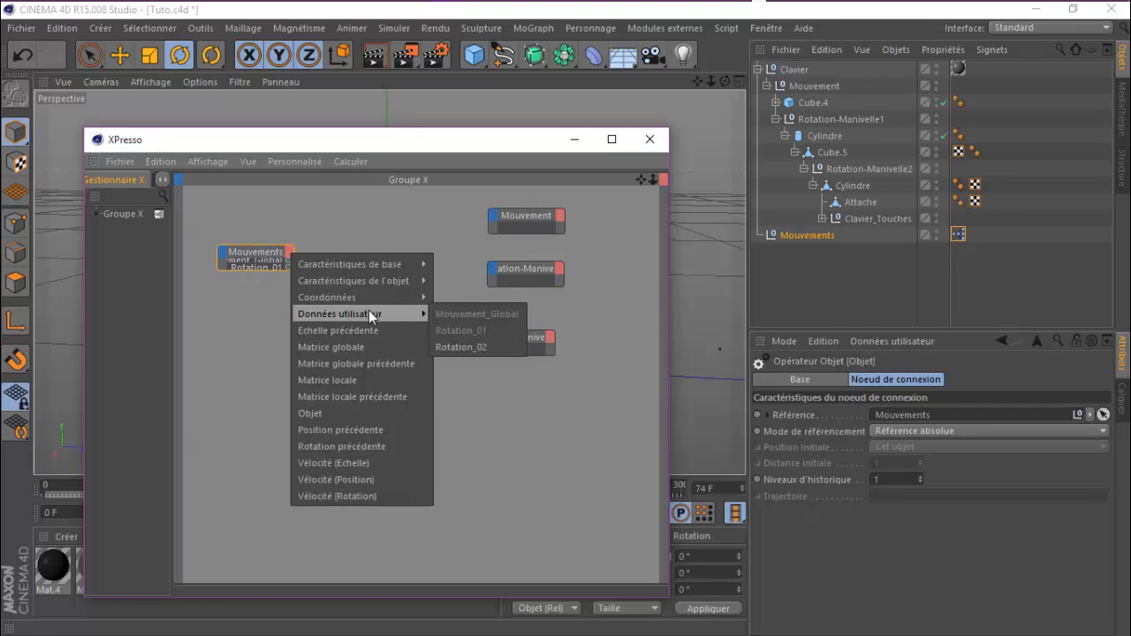
pyautogui.click(477, 348)
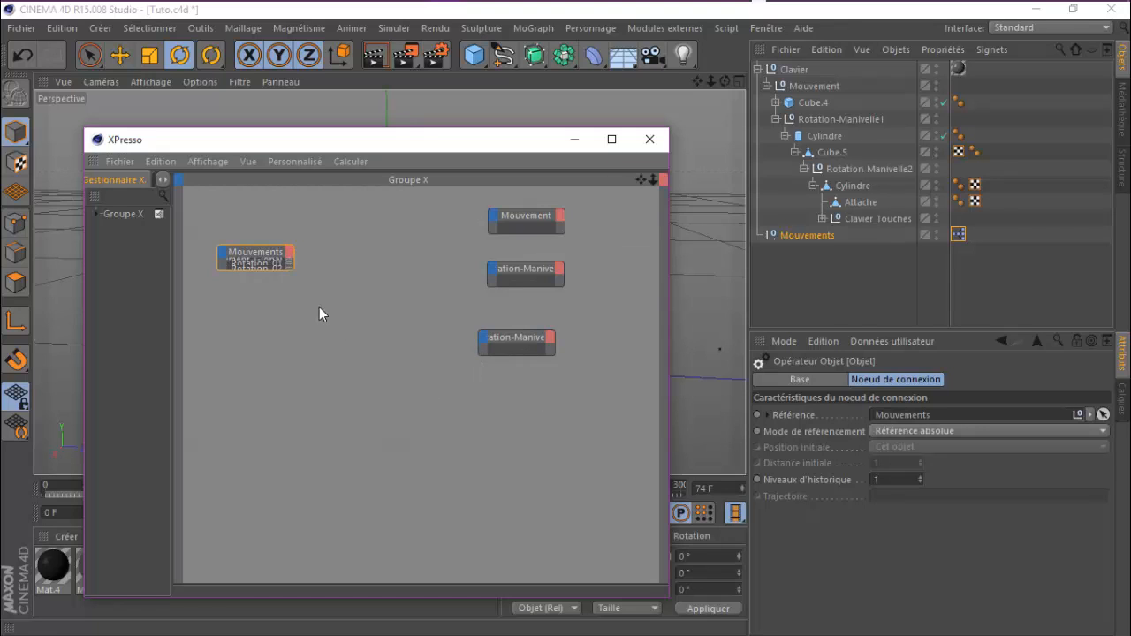
# Step: Expand the Mouvements node to show its port names and line up the three target nodes in a column
pyautogui.doubleClick(268, 253)
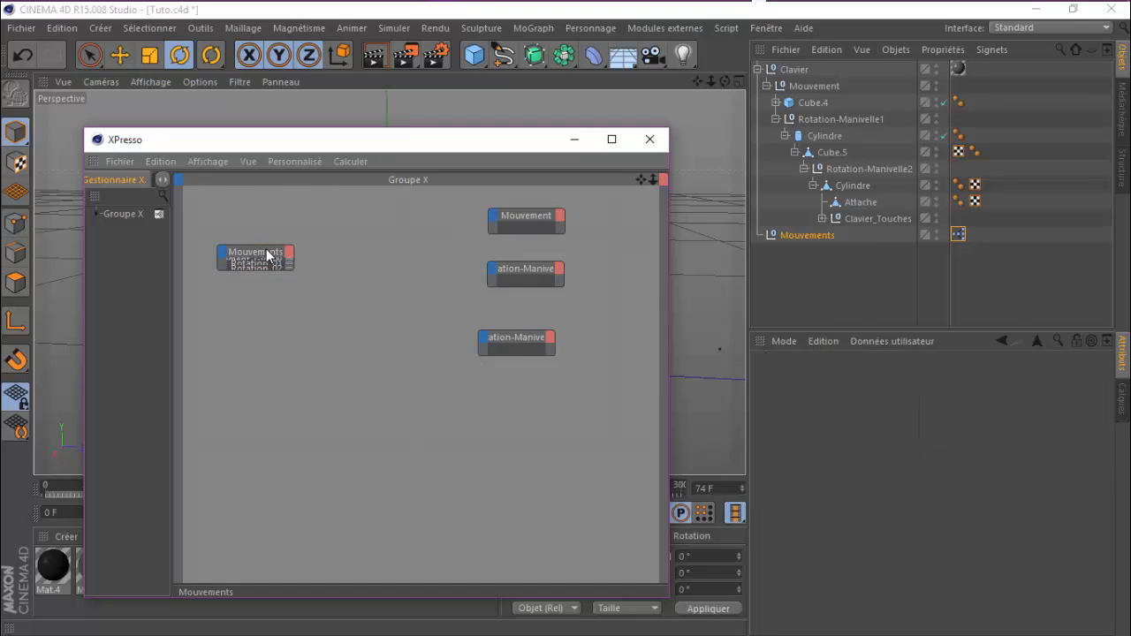
pyautogui.moveTo(284, 251); pyautogui.dragTo(272, 261)
pyautogui.moveTo(511, 213); pyautogui.dragTo(478, 222)
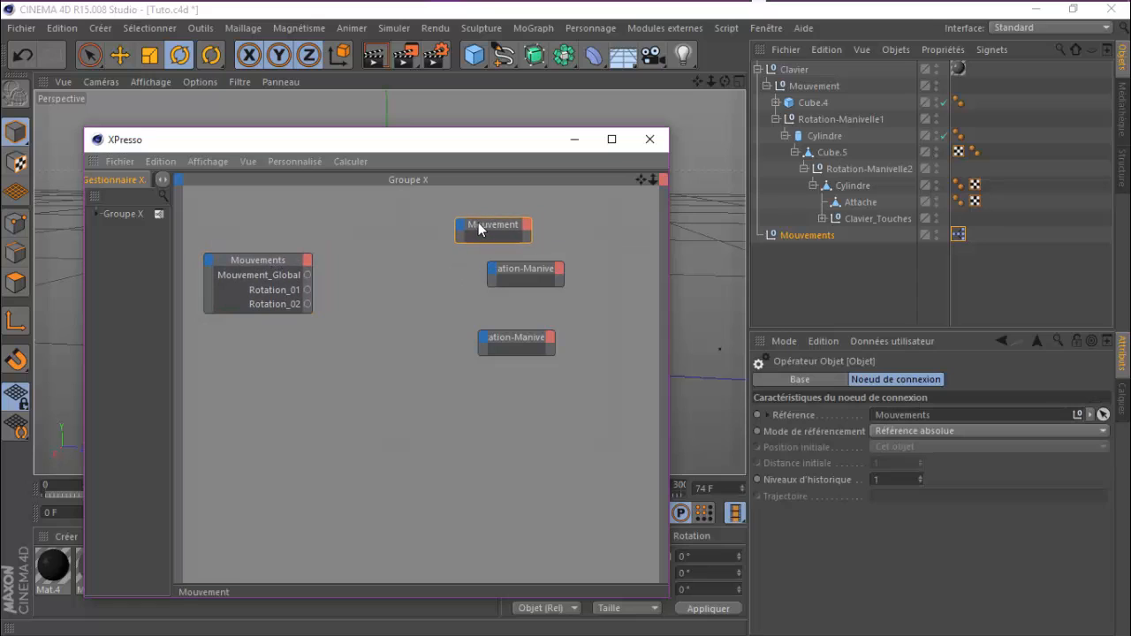
pyautogui.moveTo(507, 271); pyautogui.dragTo(479, 273)
pyautogui.moveTo(511, 342); pyautogui.dragTo(492, 328)
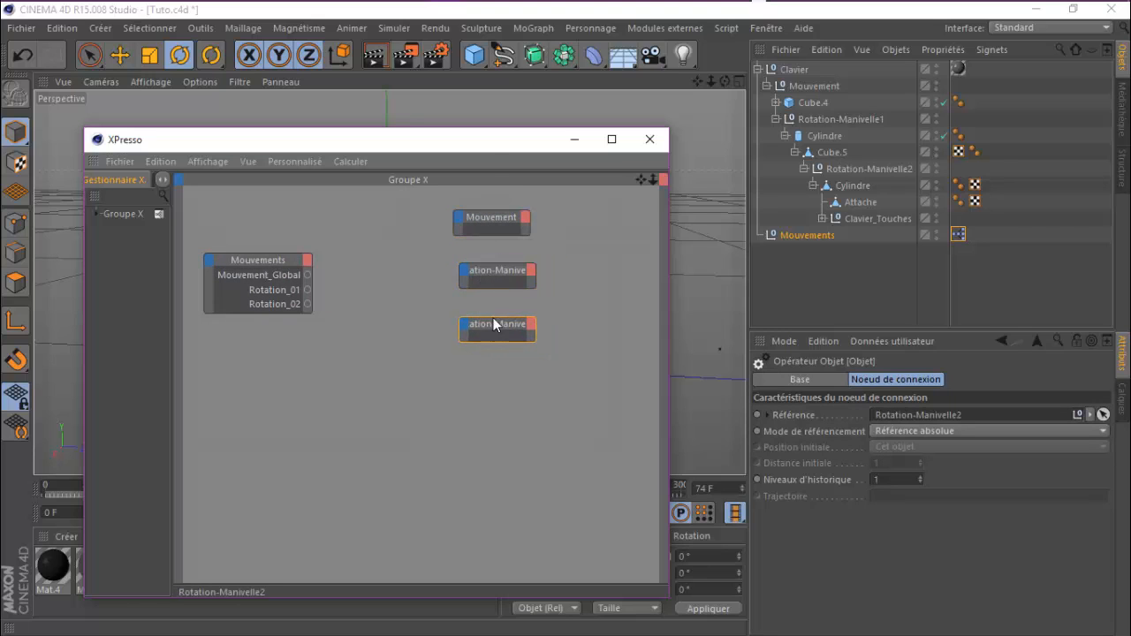
# Step: Add a Position . Z input port to the Mouvement node
pyautogui.moveTo(488, 145); pyautogui.dragTo(504, 414)
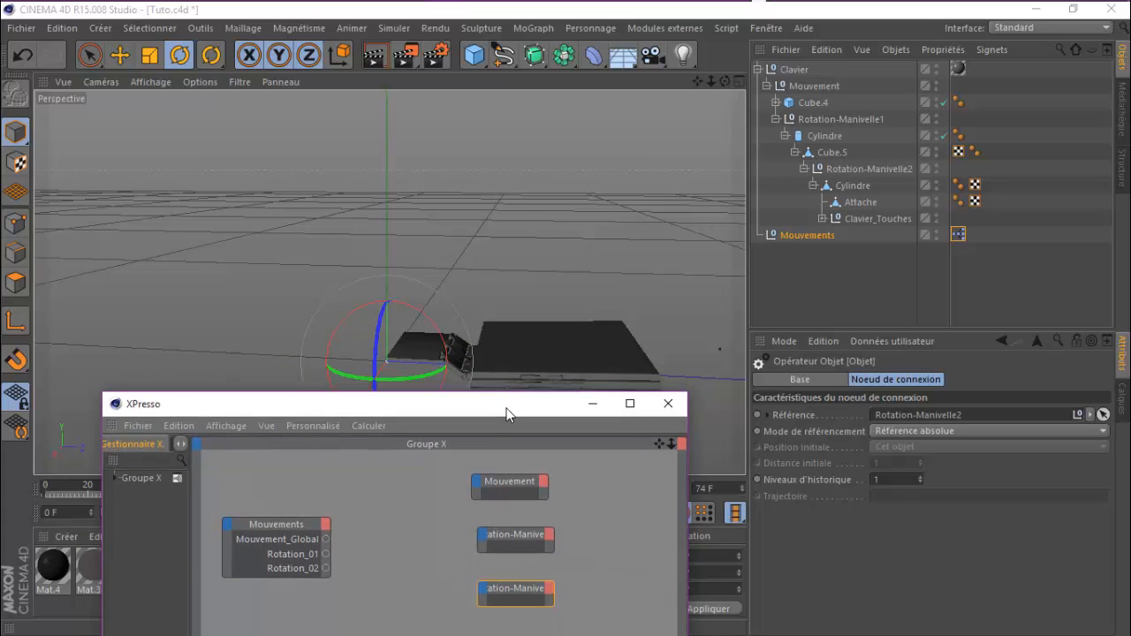
pyautogui.click(120, 55)
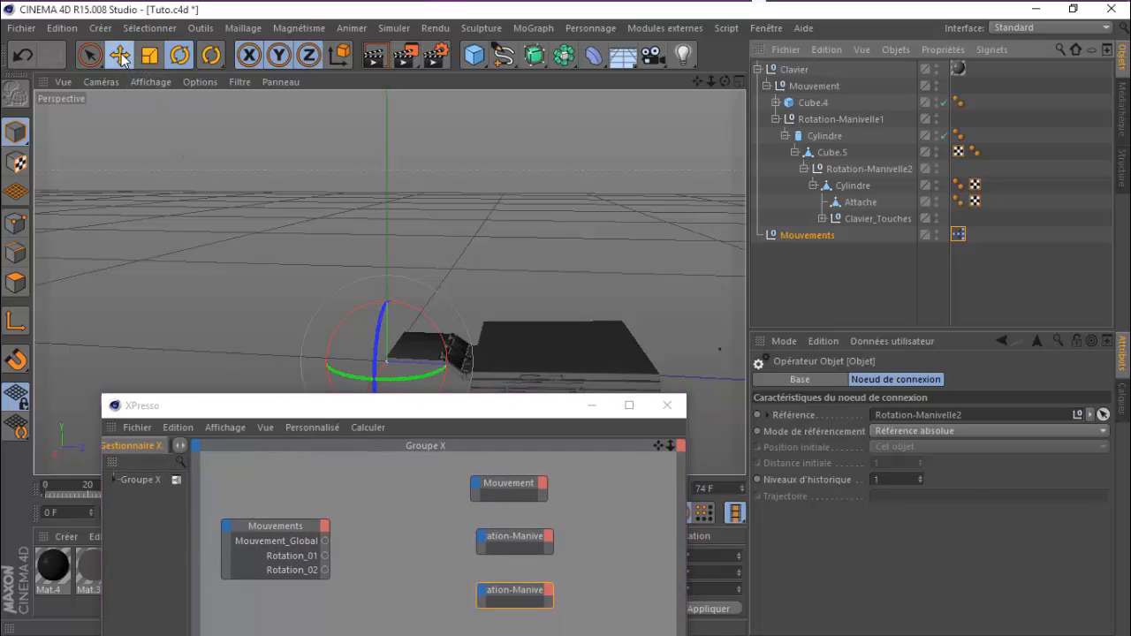
pyautogui.click(476, 484)
pyautogui.click(453, 482)
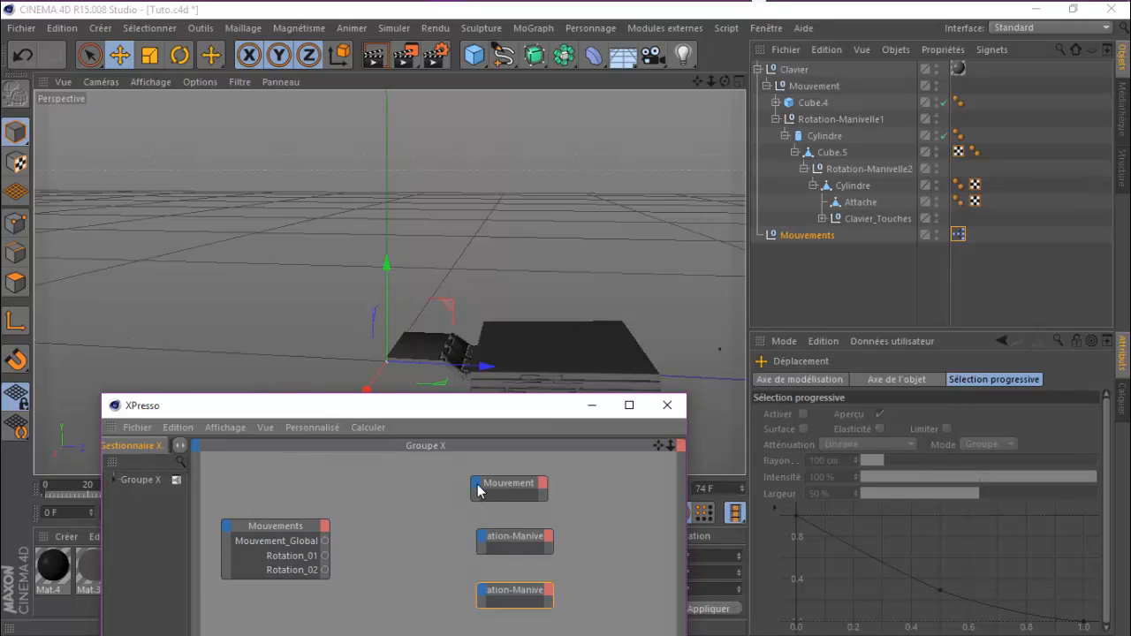
pyautogui.click(476, 485)
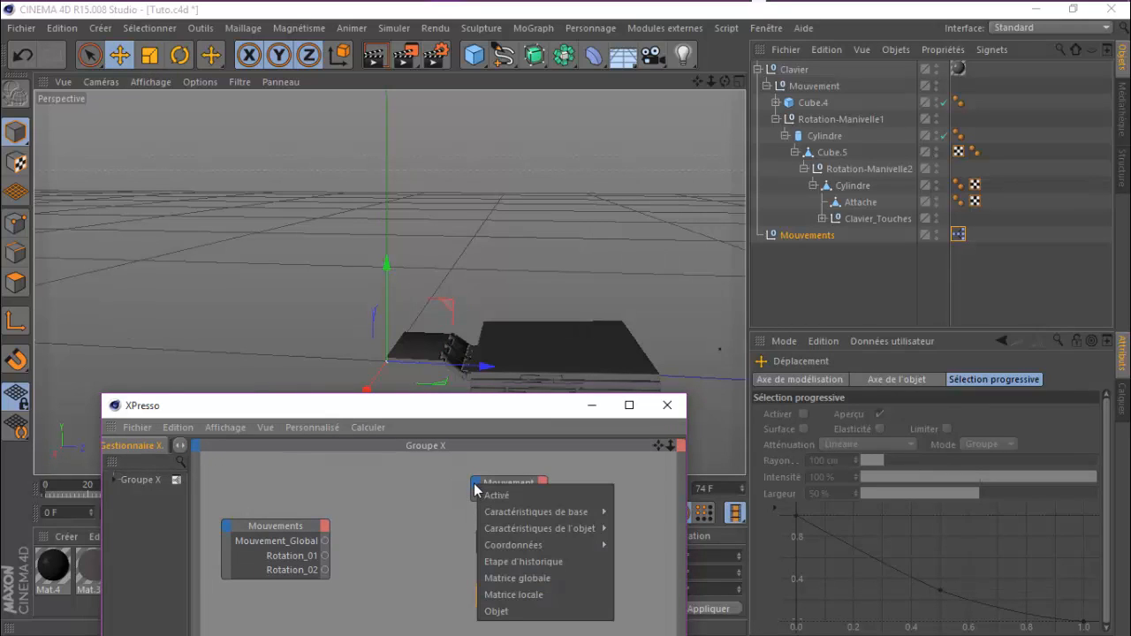
pyautogui.moveTo(534, 546)
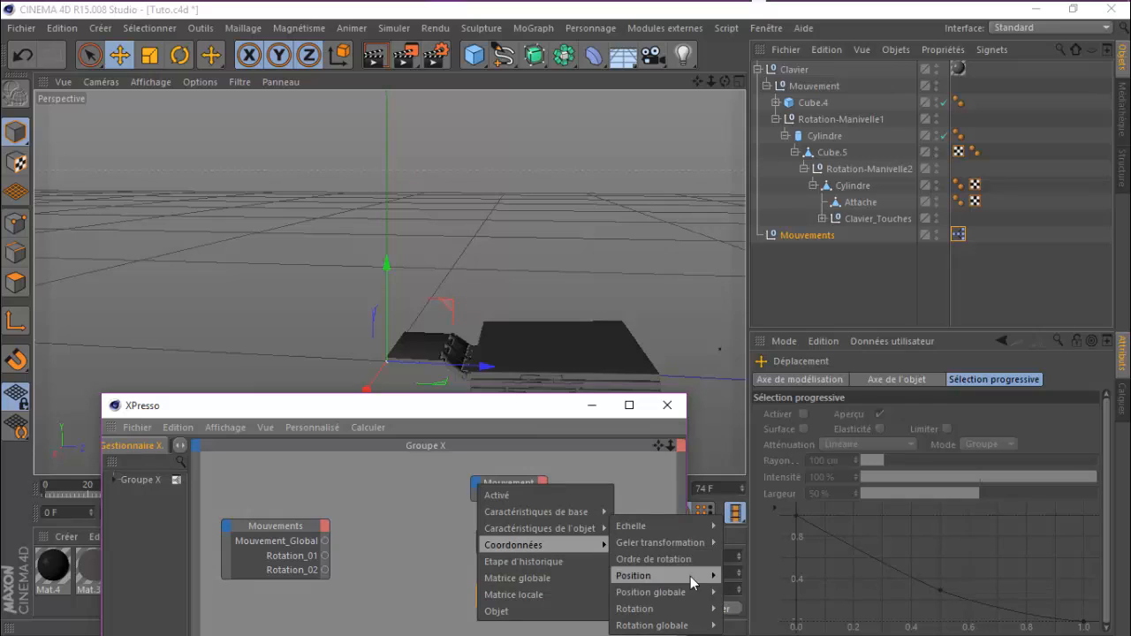
pyautogui.moveTo(663, 575)
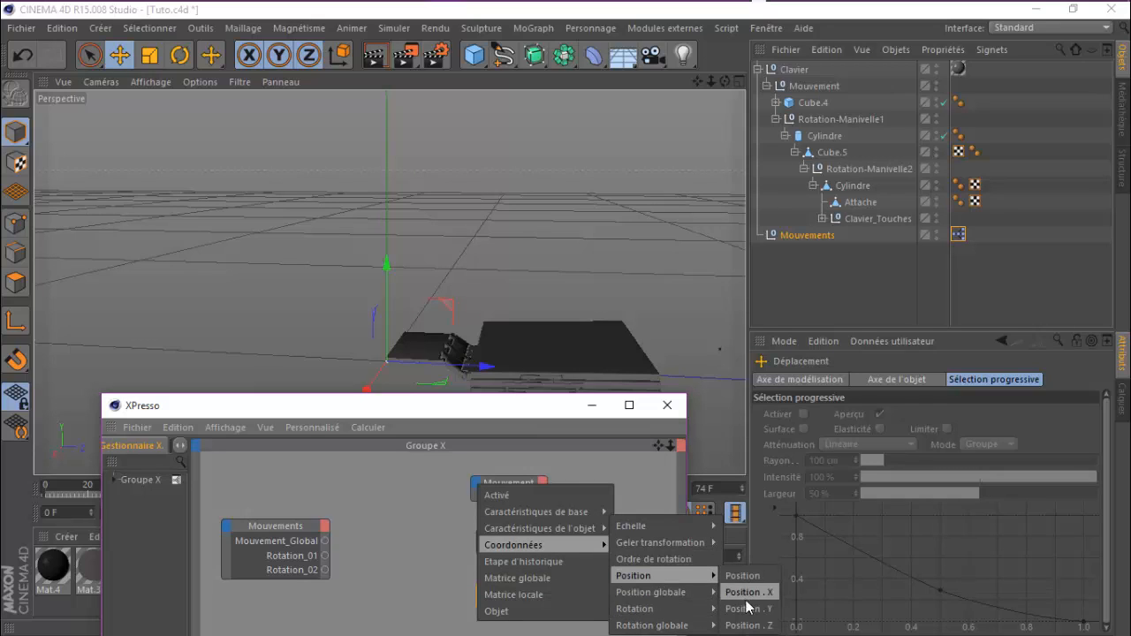
pyautogui.click(747, 624)
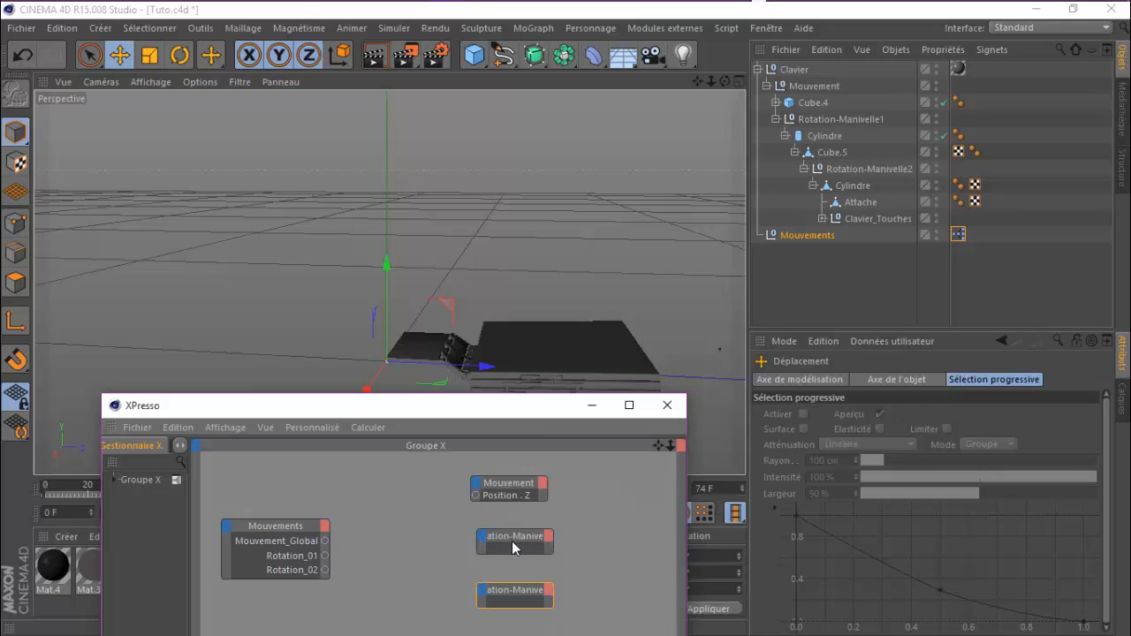
# Step: Check the rotation axis of Rotation-Manivelle1 and add a Rotation . P input port to its node
pyautogui.moveTo(511, 409); pyautogui.dragTo(598, 431)
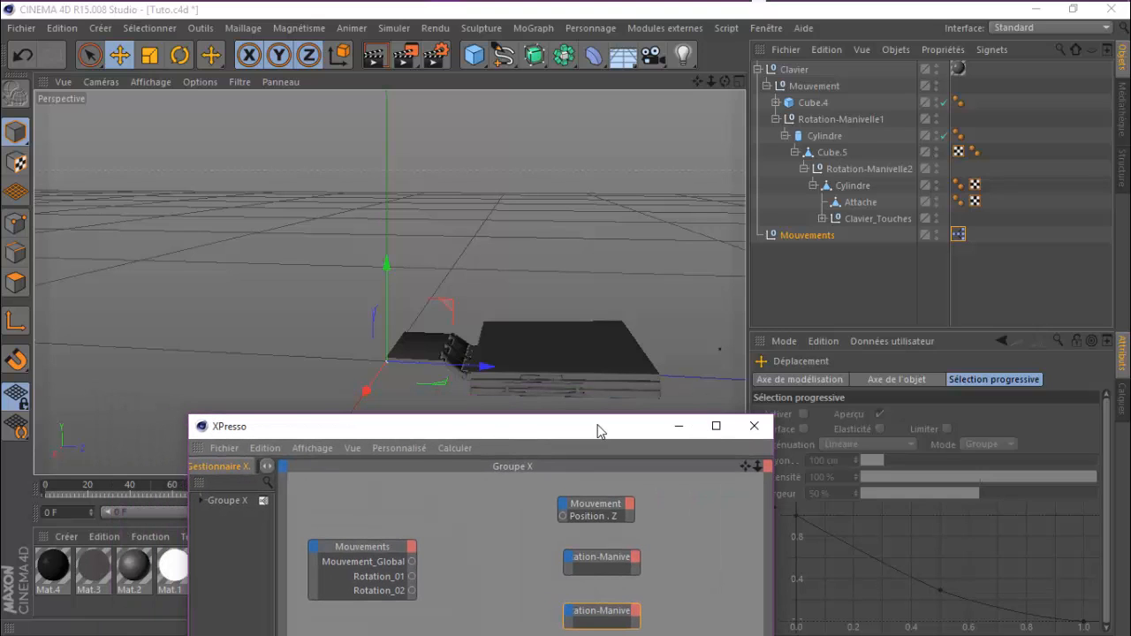
pyautogui.click(834, 119)
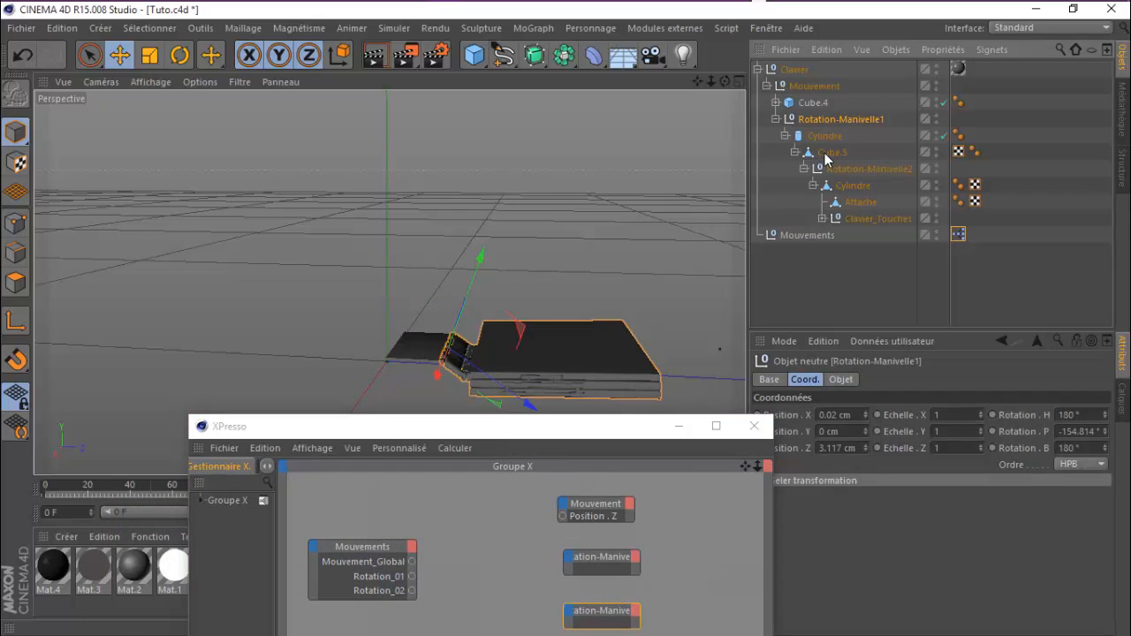
pyautogui.click(180, 55)
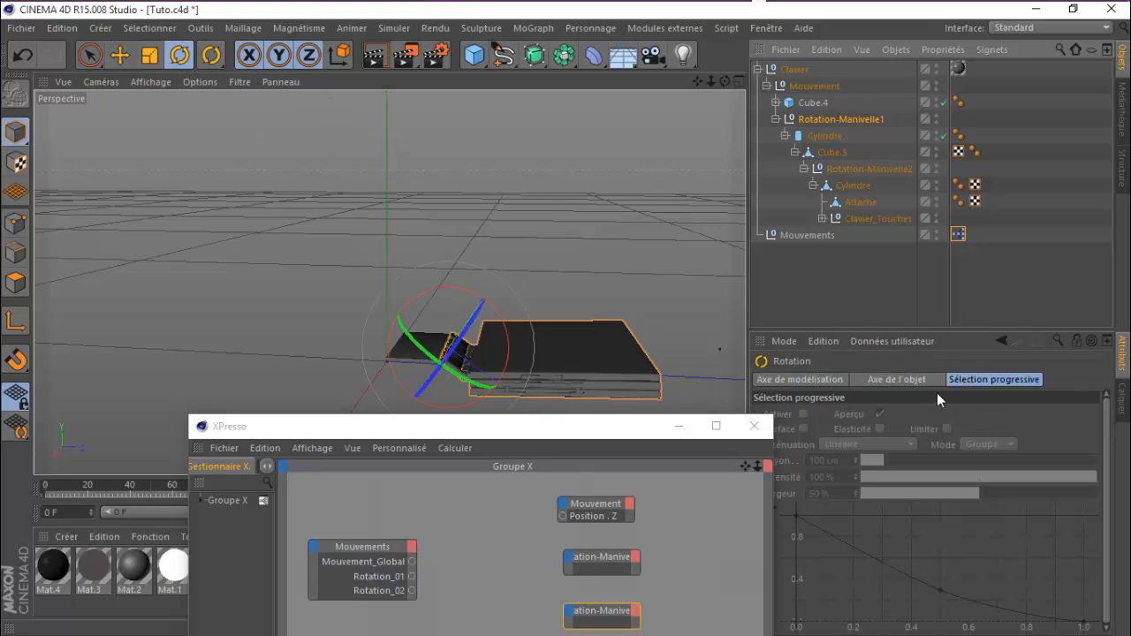
pyautogui.click(846, 118)
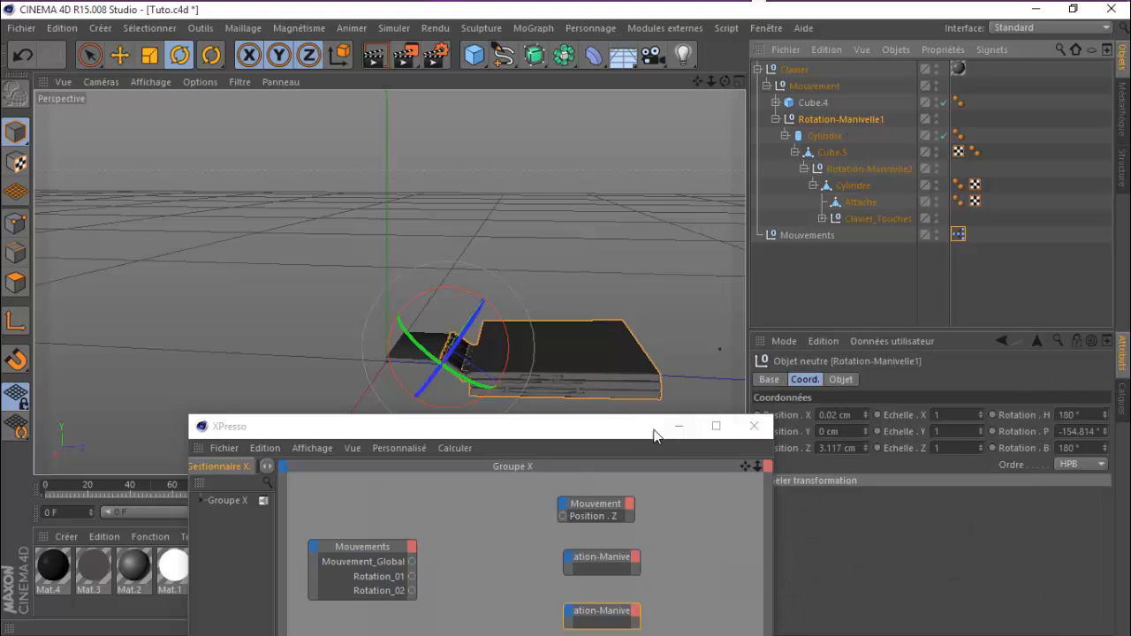
pyautogui.moveTo(657, 432); pyautogui.dragTo(639, 354)
pyautogui.click(576, 480)
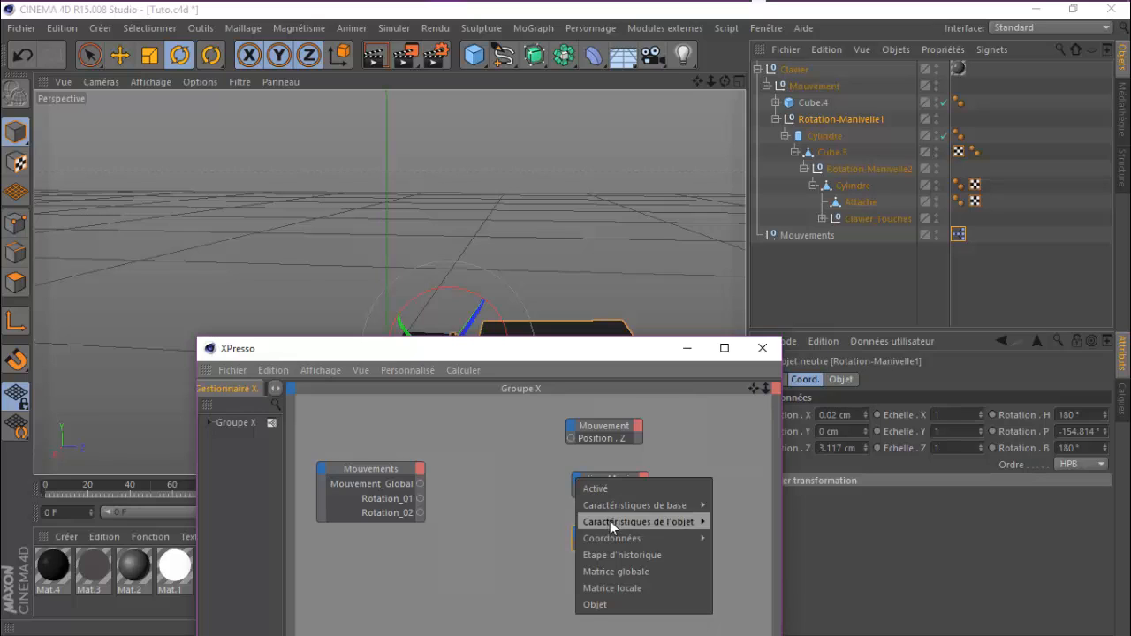
pyautogui.moveTo(626, 540)
pyautogui.moveTo(742, 610)
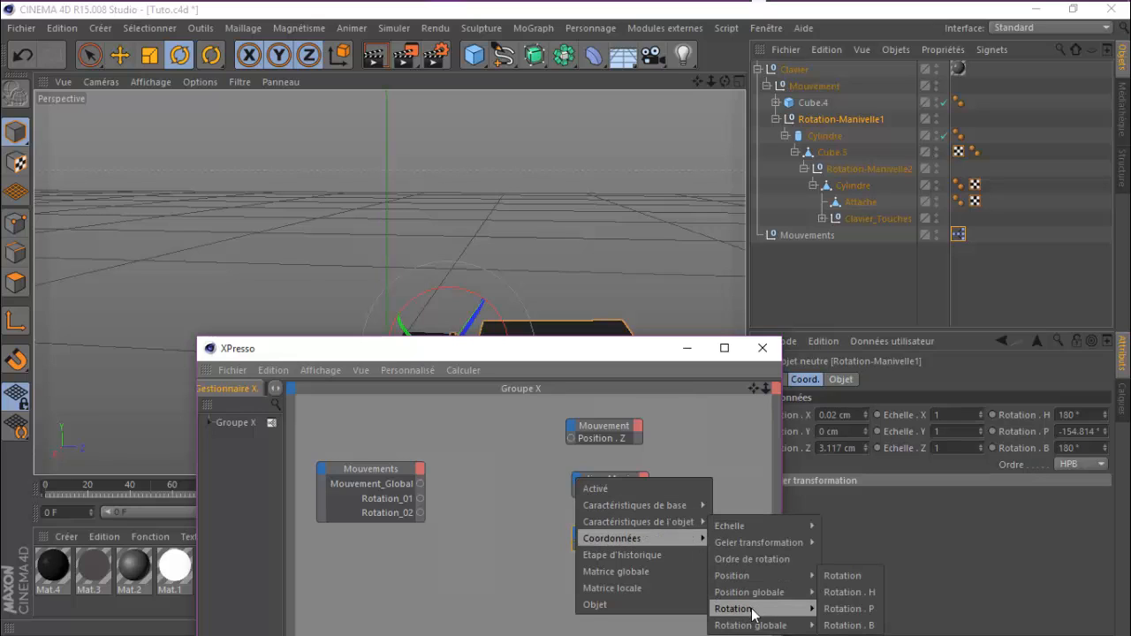
pyautogui.click(870, 610)
# Step: Add a Rotation . P input port to the Rotation-Manivelle2 node
pyautogui.click(575, 534)
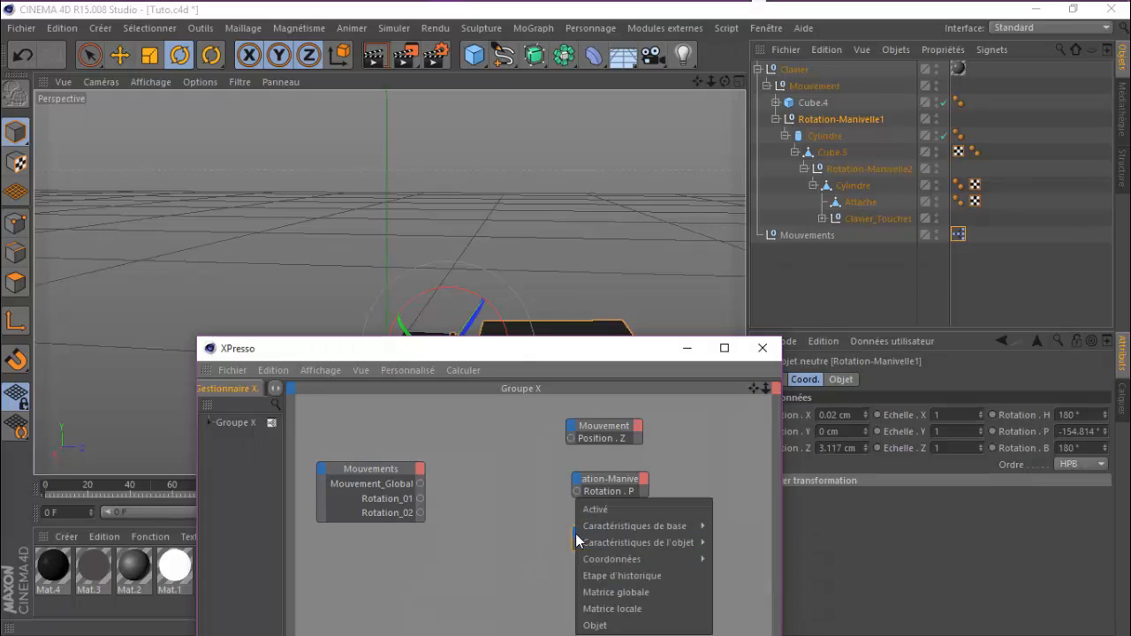
pyautogui.moveTo(623, 558)
pyautogui.moveTo(771, 609)
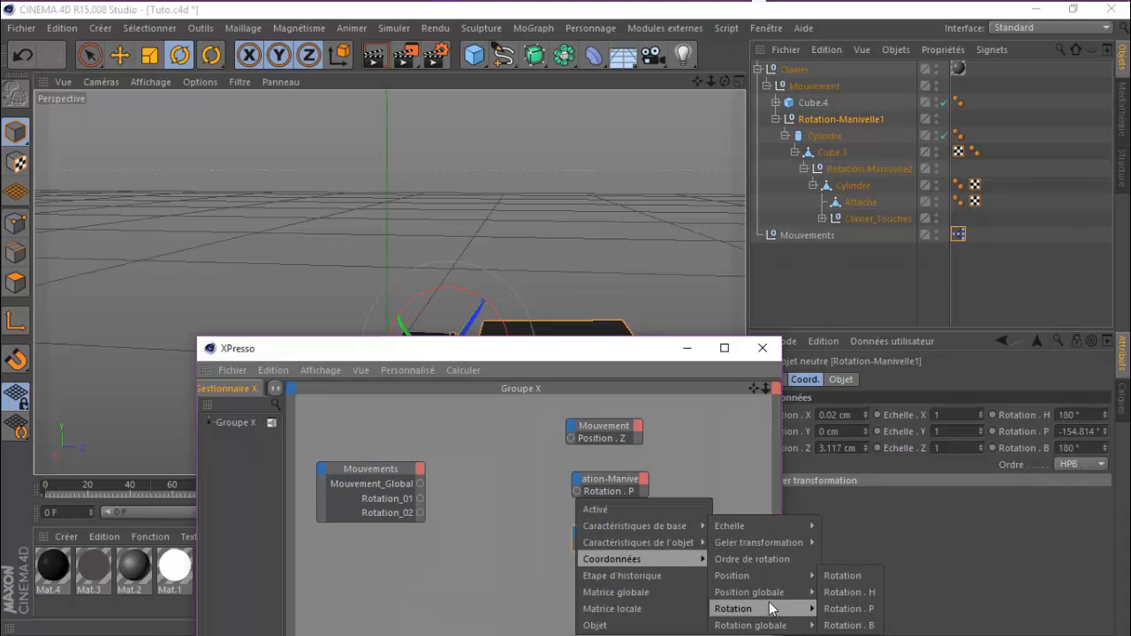
pyautogui.click(854, 611)
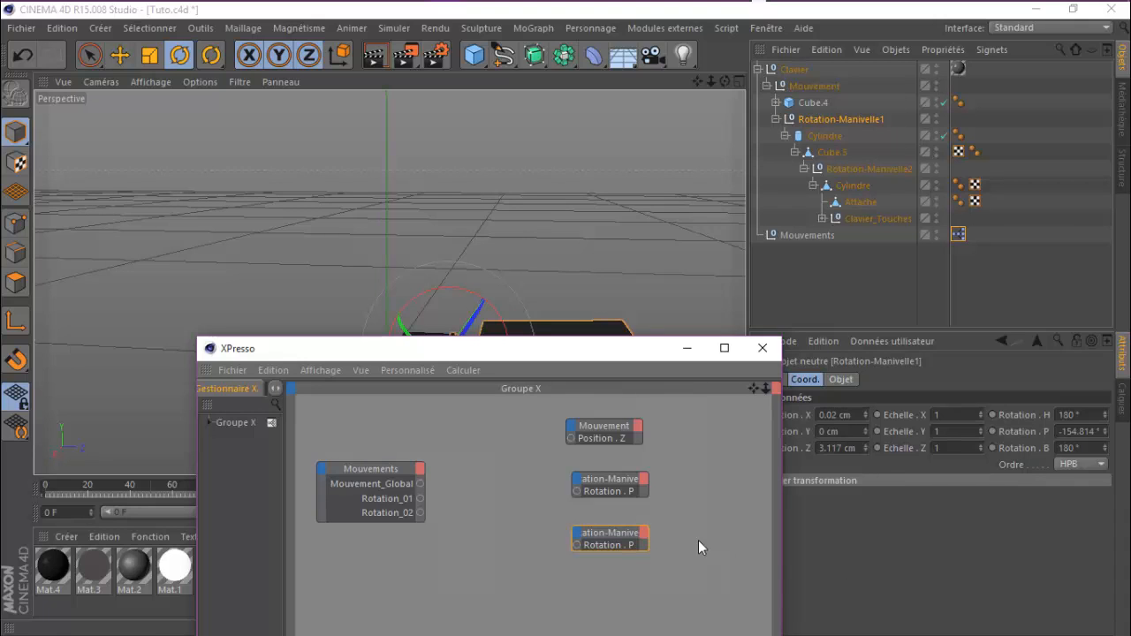
# Step: Show the full names of the Rotation-Manivelle1 and Rotation-Manivelle2 nodes and bring the target nodes closer together
pyautogui.click(608, 483)
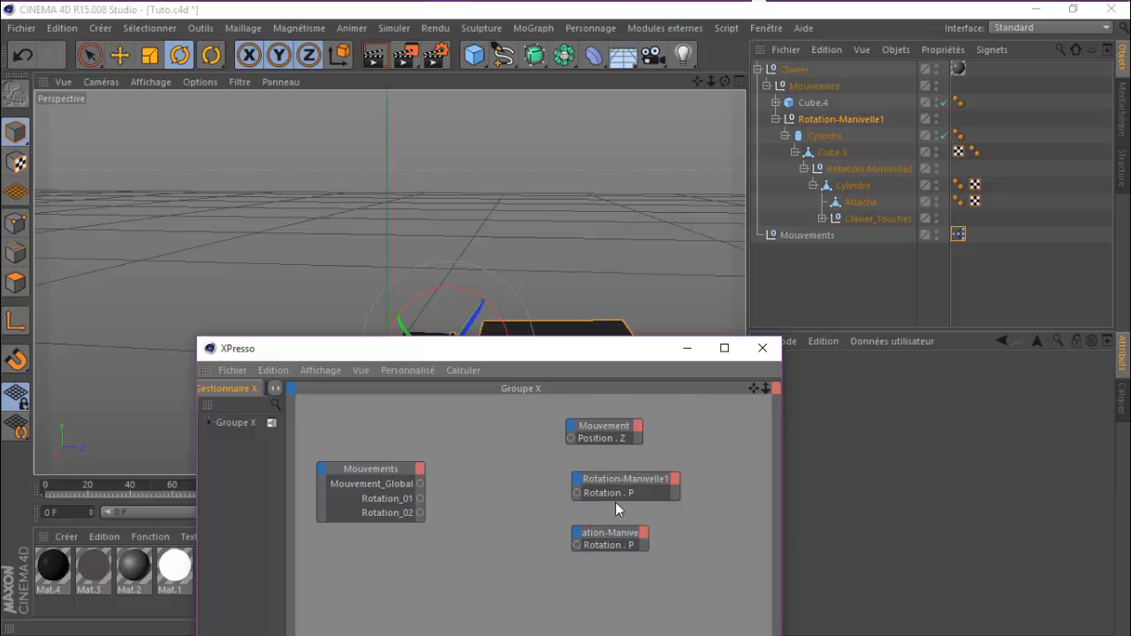
pyautogui.click(619, 530)
pyautogui.moveTo(626, 537); pyautogui.dragTo(619, 528)
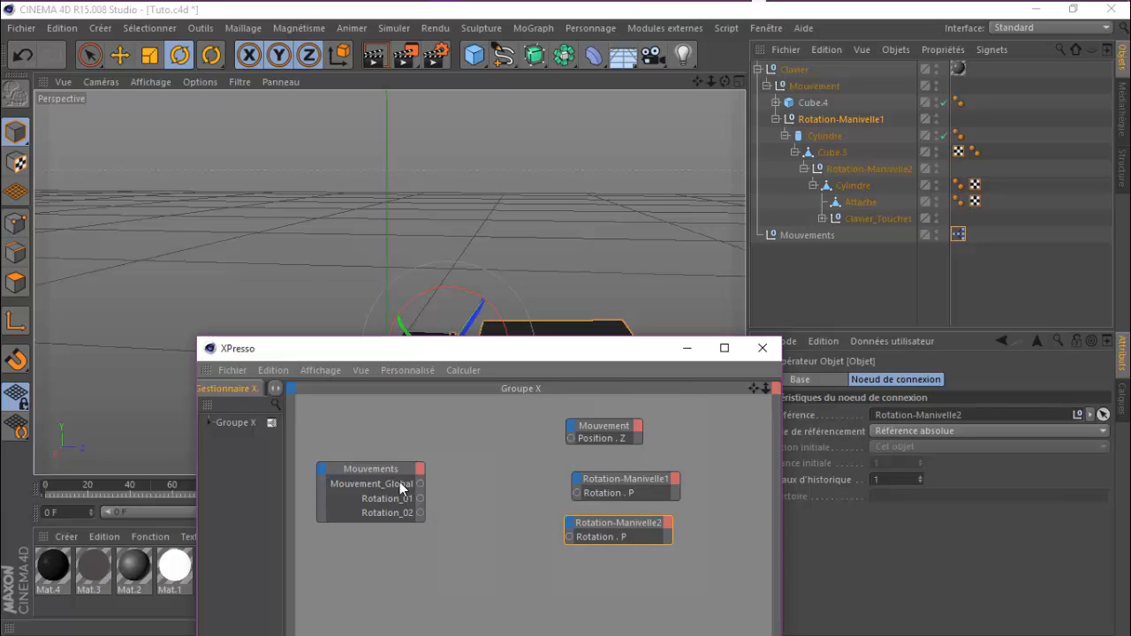
pyautogui.moveTo(597, 429)
pyautogui.mouseDown()
pyautogui.moveTo(604, 438)
pyautogui.moveTo(594, 437)
pyautogui.mouseUp()
# Step: Wire Mouvement_Global to Position . Z, Rotation_01 to Rotation-Manivelle1's Rotation . P and Rotation_02 to Rotation-Manivelle2's Rotation . P, then close XPresso
pyautogui.moveTo(610, 481); pyautogui.dragTo(568, 451)
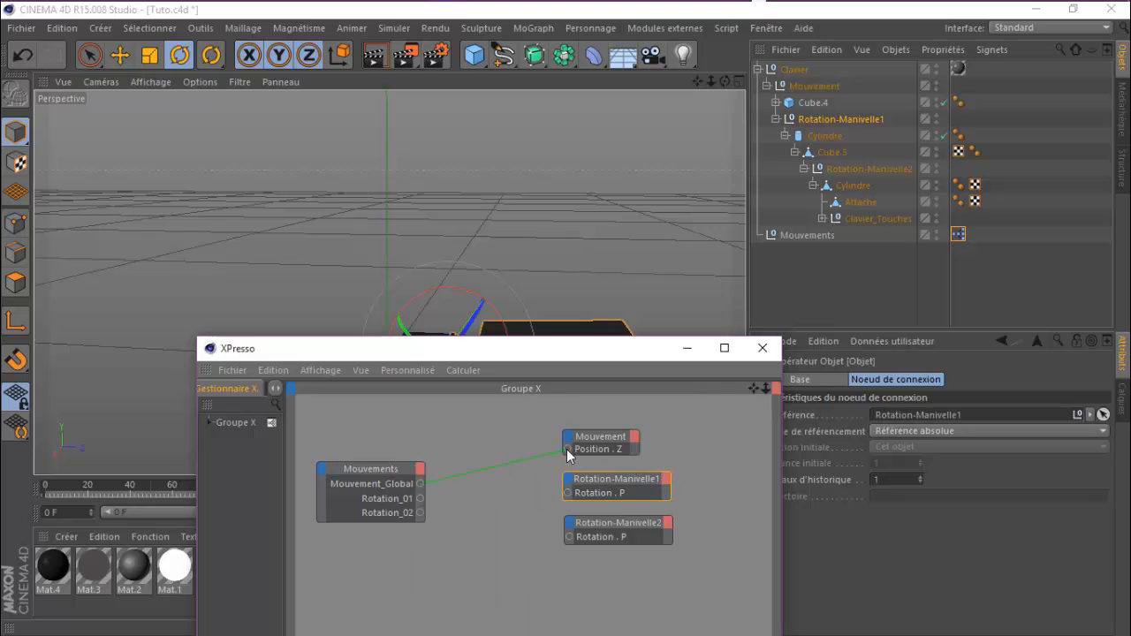
pyautogui.moveTo(546, 362); pyautogui.dragTo(542, 424)
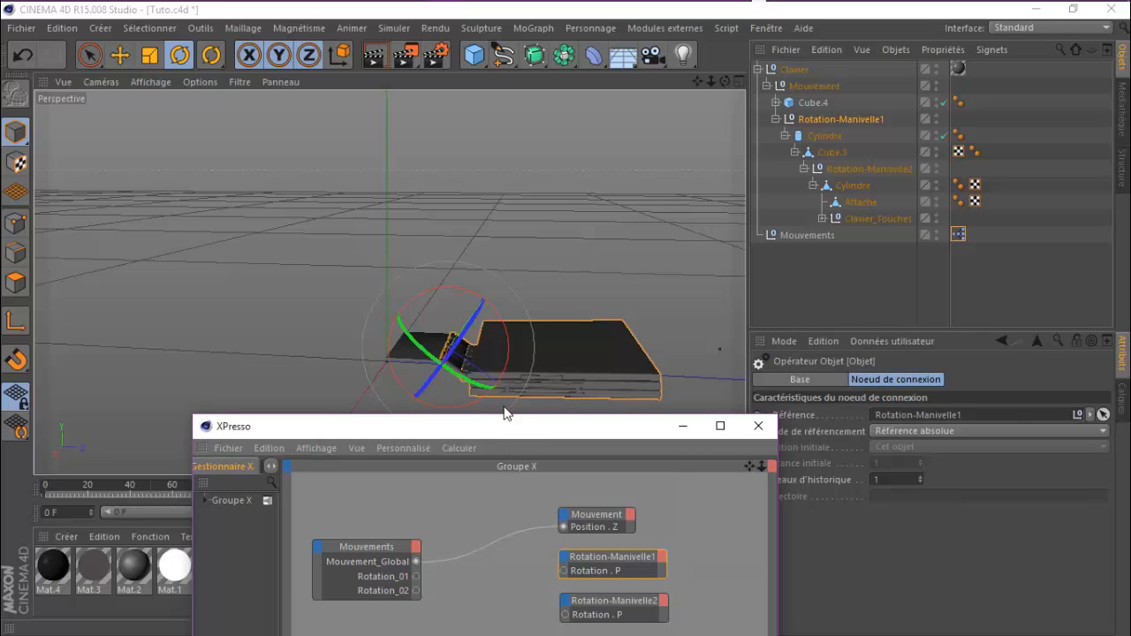
pyautogui.moveTo(416, 577); pyautogui.dragTo(563, 571)
pyautogui.moveTo(413, 592); pyautogui.dragTo(570, 616)
pyautogui.click(759, 426)
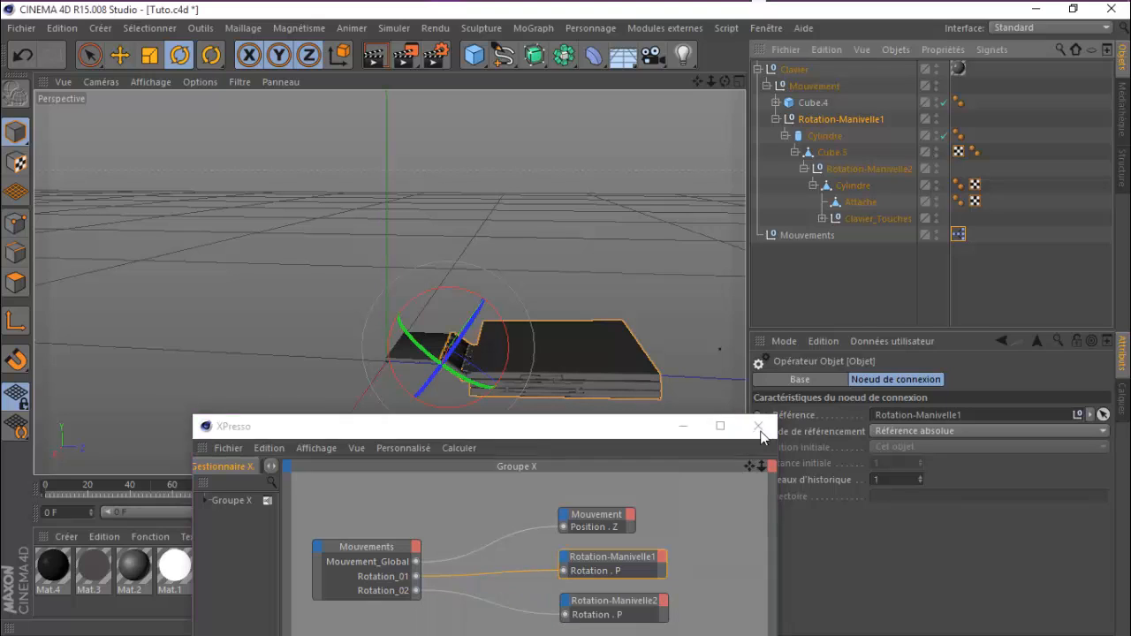
# Step: Test the Mouvements null's sliders, leaving Mouvement_Global at -62 cm, Rotation_01 at -148° and Rotation_02 at 37°
pyautogui.click(812, 235)
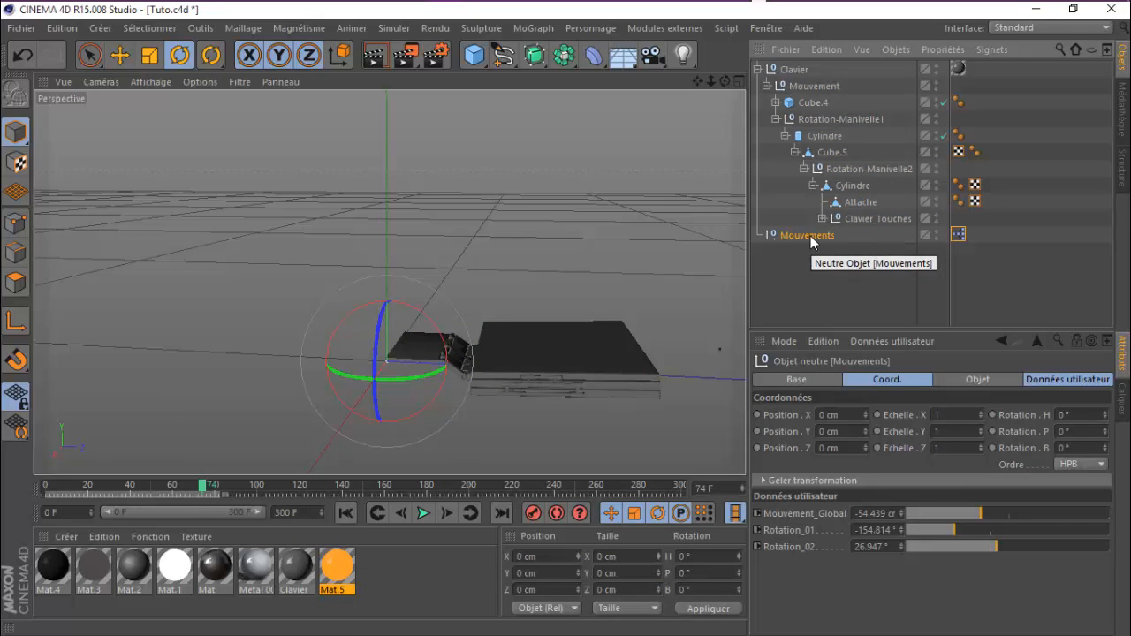
pyautogui.moveTo(979, 516); pyautogui.dragTo(997, 550)
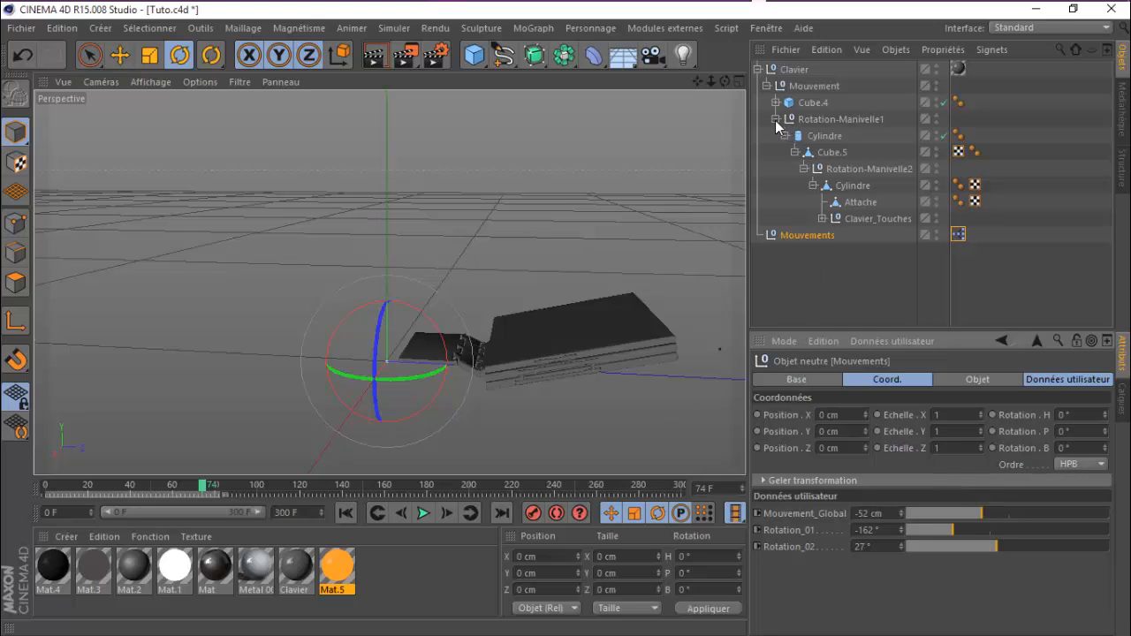
pyautogui.click(758, 69)
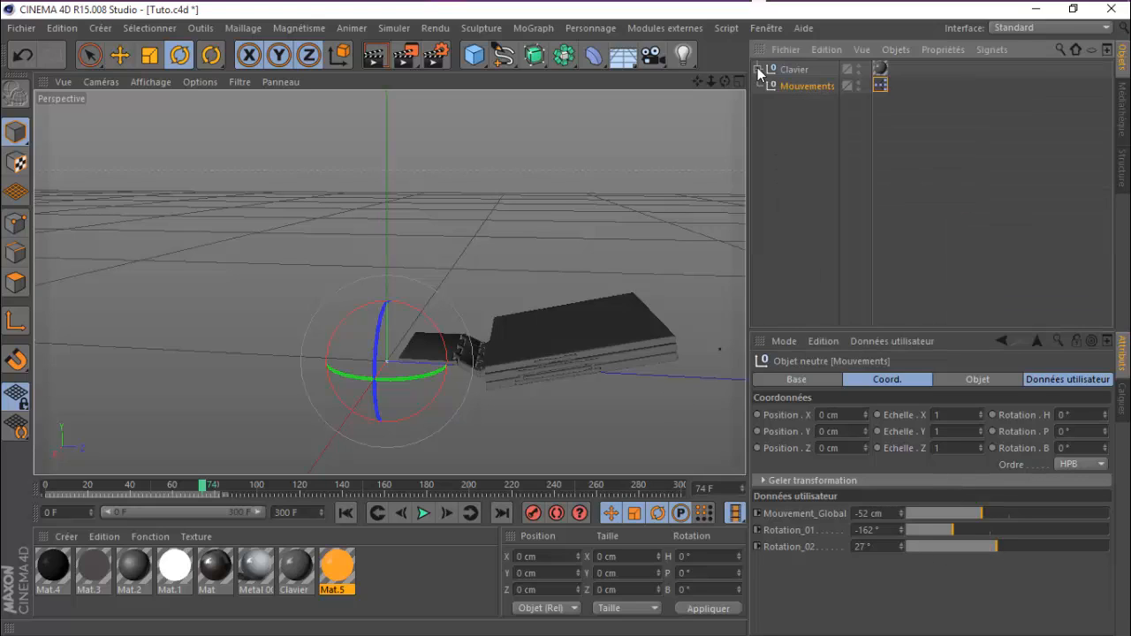
pyautogui.click(805, 88)
pyautogui.moveTo(987, 520); pyautogui.dragTo(962, 533)
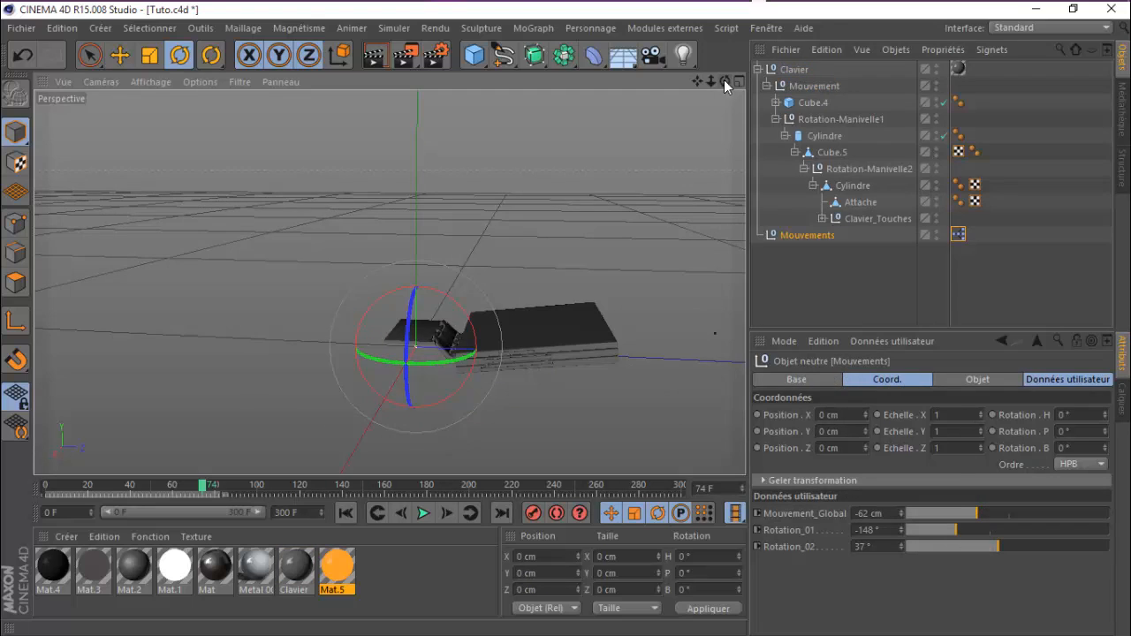
# Step: Examine the Clavier_Touches hierarchy, including the Mouvement_1, Movement_2 and Mouvement_3 nulls nested under Clavier_Gauche
pyautogui.moveTo(725, 81); pyautogui.dragTo(659, 99)
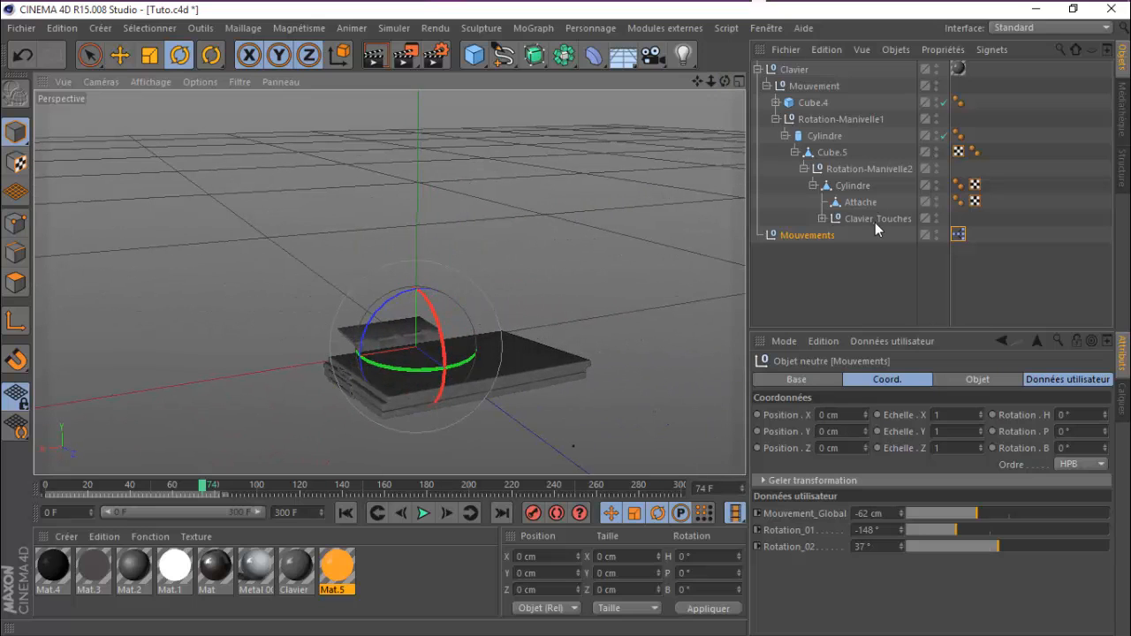
pyautogui.click(823, 218)
pyautogui.scroll(-3, 897, 260)
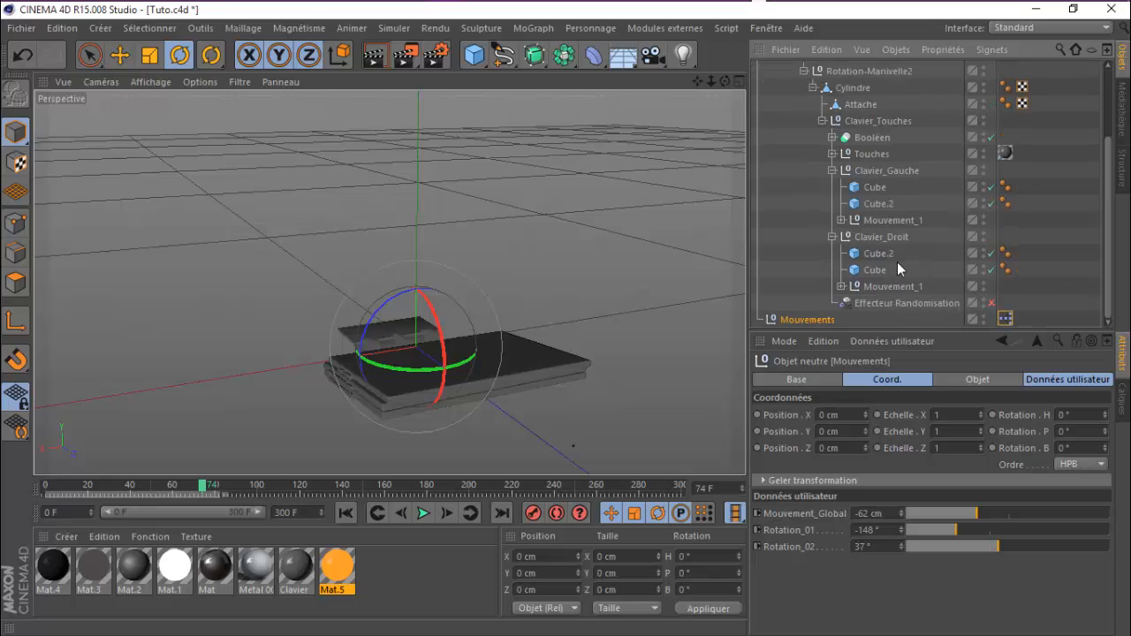
pyautogui.click(866, 172)
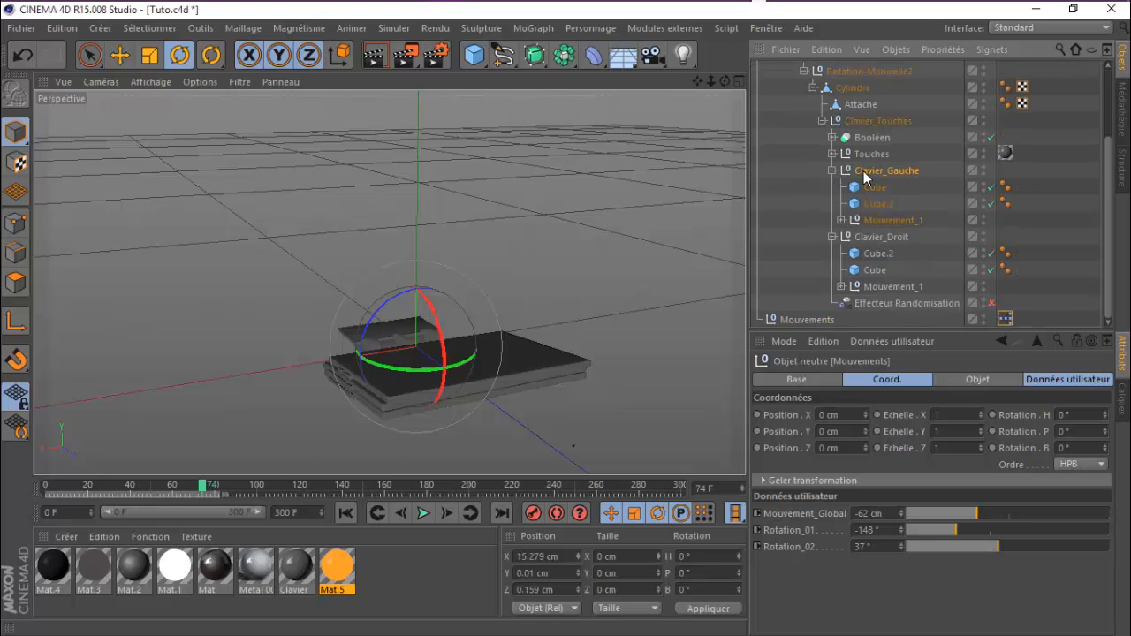
pyautogui.click(842, 220)
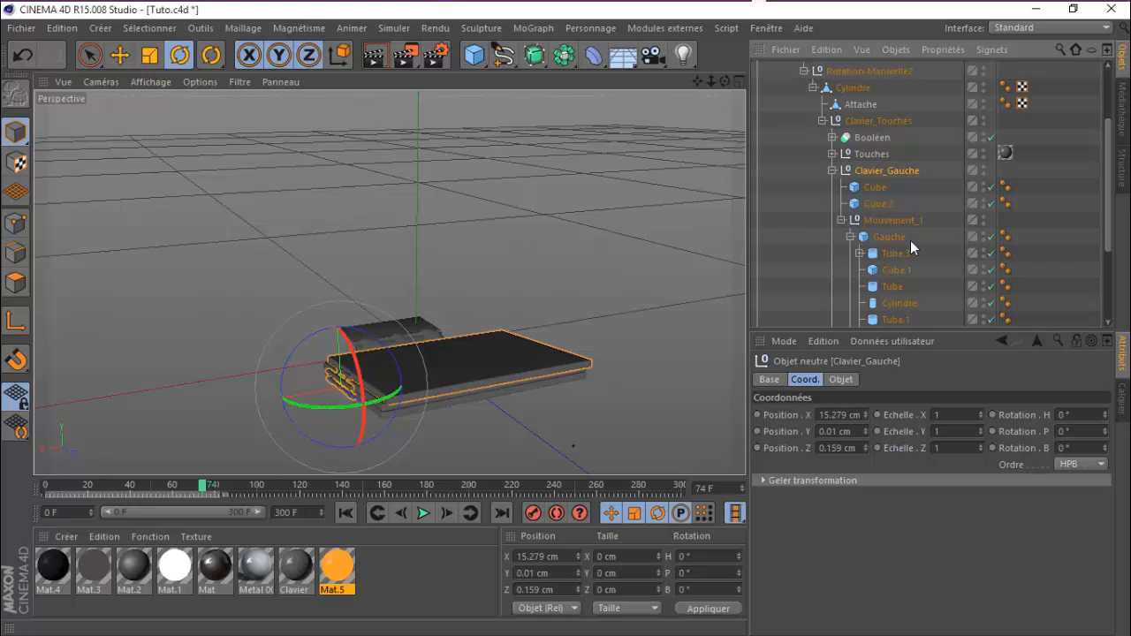
pyautogui.scroll(-3, 901, 232)
pyautogui.click(860, 236)
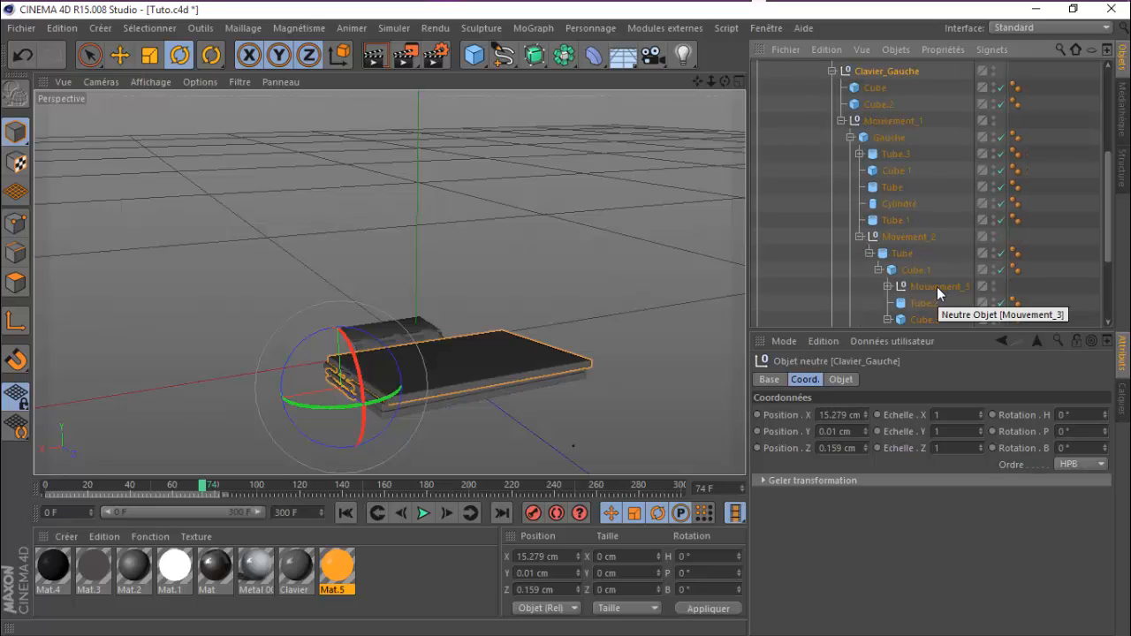
pyautogui.scroll(3, 921, 224)
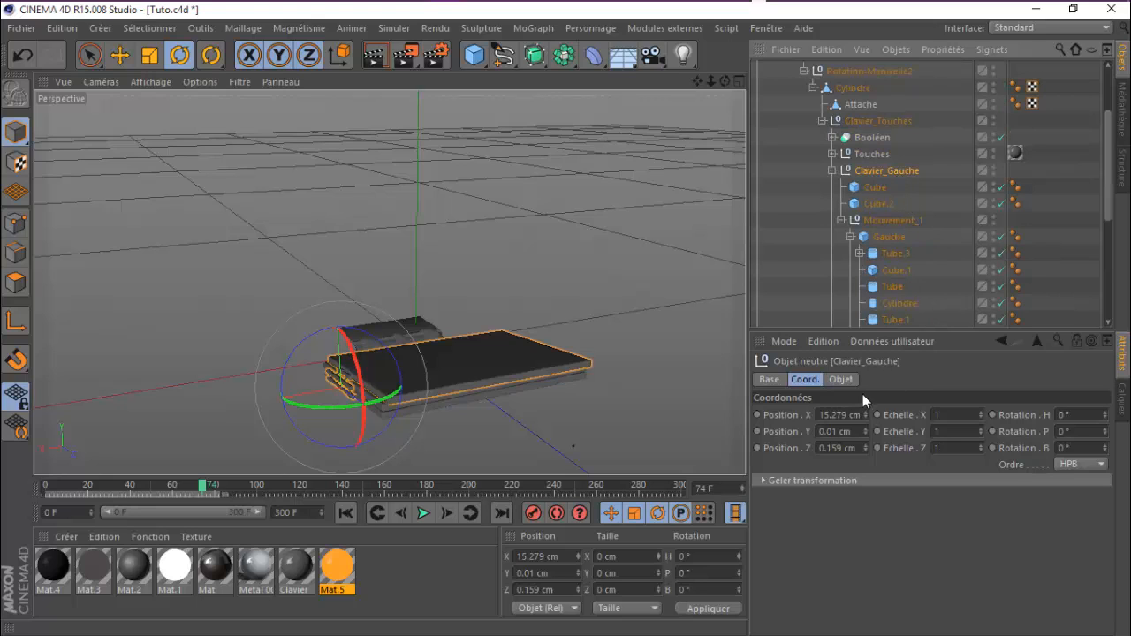
pyautogui.scroll(-6, 902, 265)
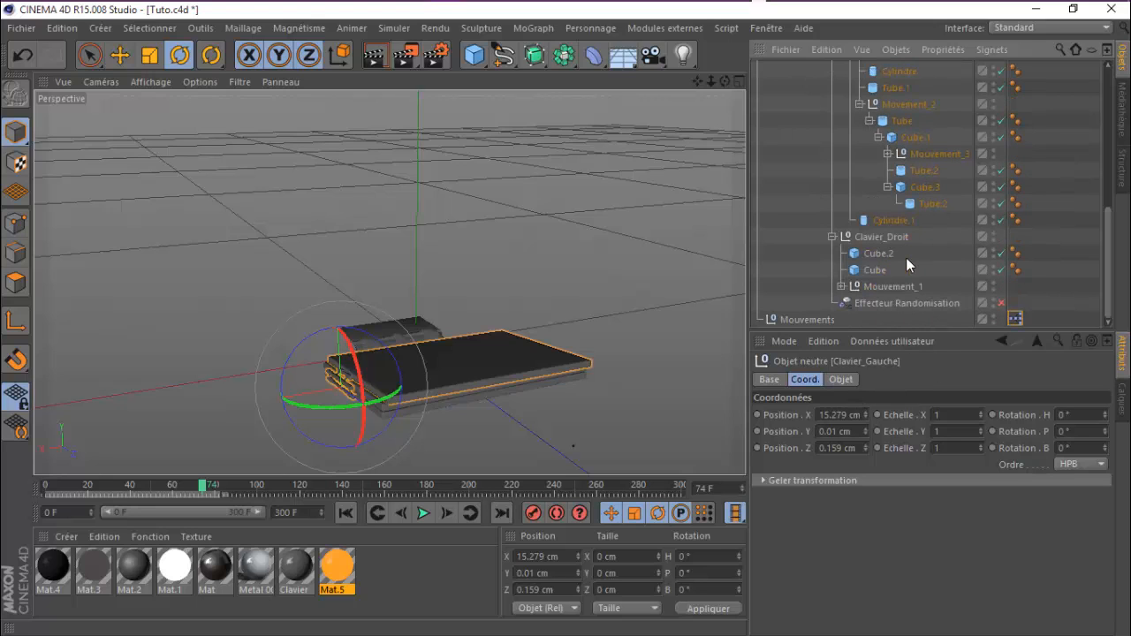
# Step: Add a user data group named Clavier_G to the Mouvements null
pyautogui.click(823, 319)
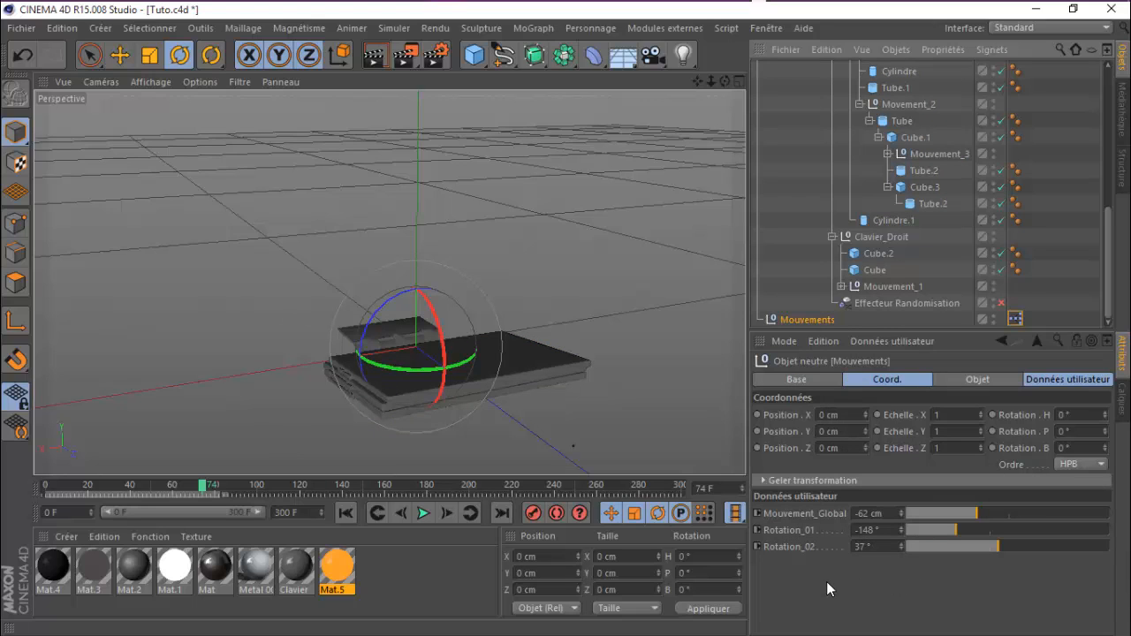
pyautogui.click(918, 343)
pyautogui.click(913, 372)
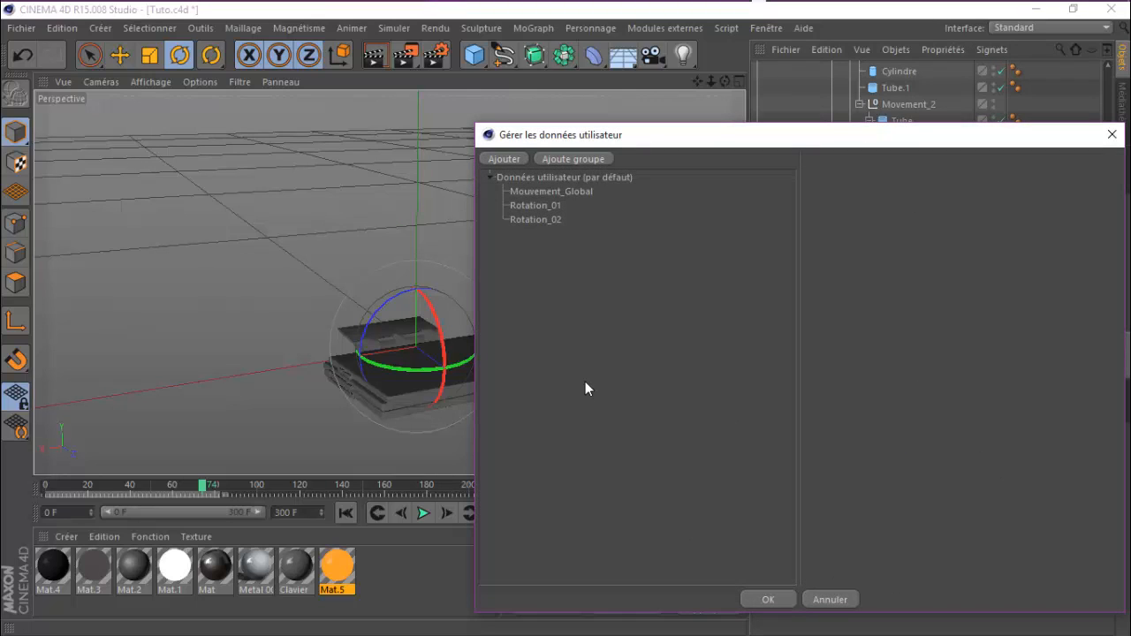
pyautogui.click(557, 159)
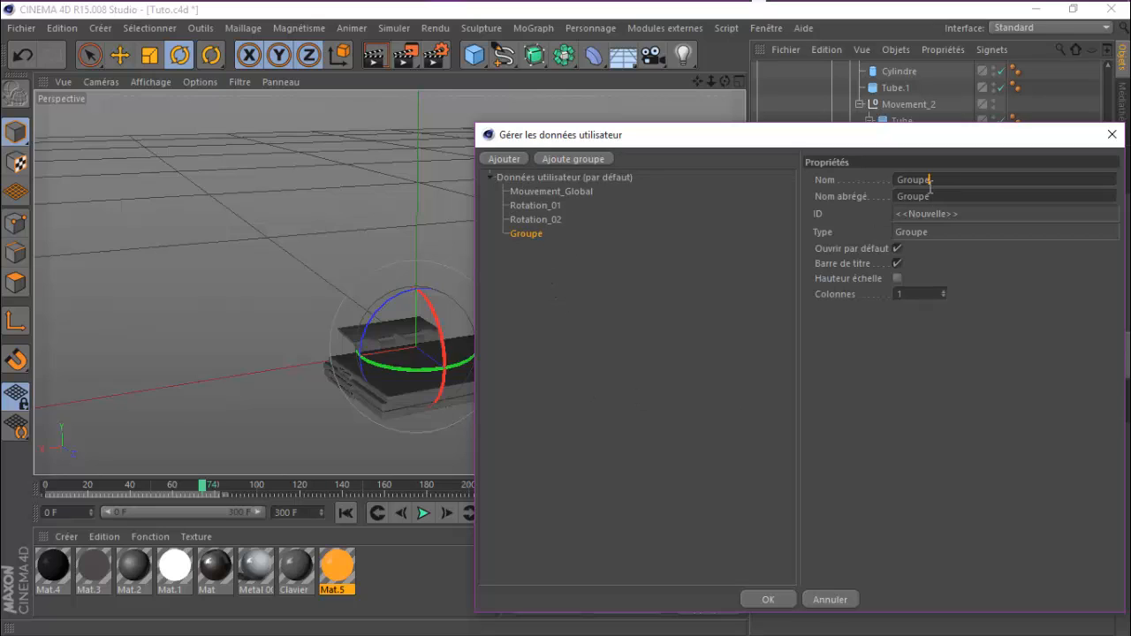
pyautogui.moveTo(928, 181); pyautogui.dragTo(885, 180)
pyautogui.write('Clavier_G')
pyautogui.press('Return')
# Step: Add a Rotation01 user data entry inside Clavier_G with the interface "Curseur et champ d'entrée (Flottants)"
pyautogui.click(505, 159)
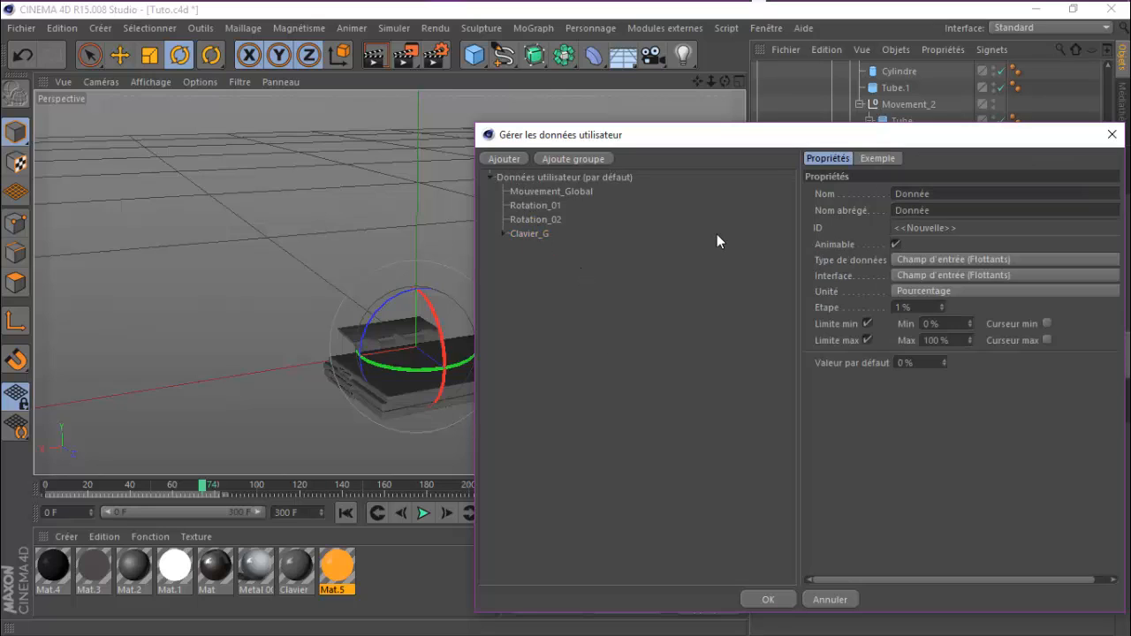
pyautogui.click(504, 233)
pyautogui.doubleClick(888, 196)
pyautogui.write('Rotation01')
pyautogui.click(962, 275)
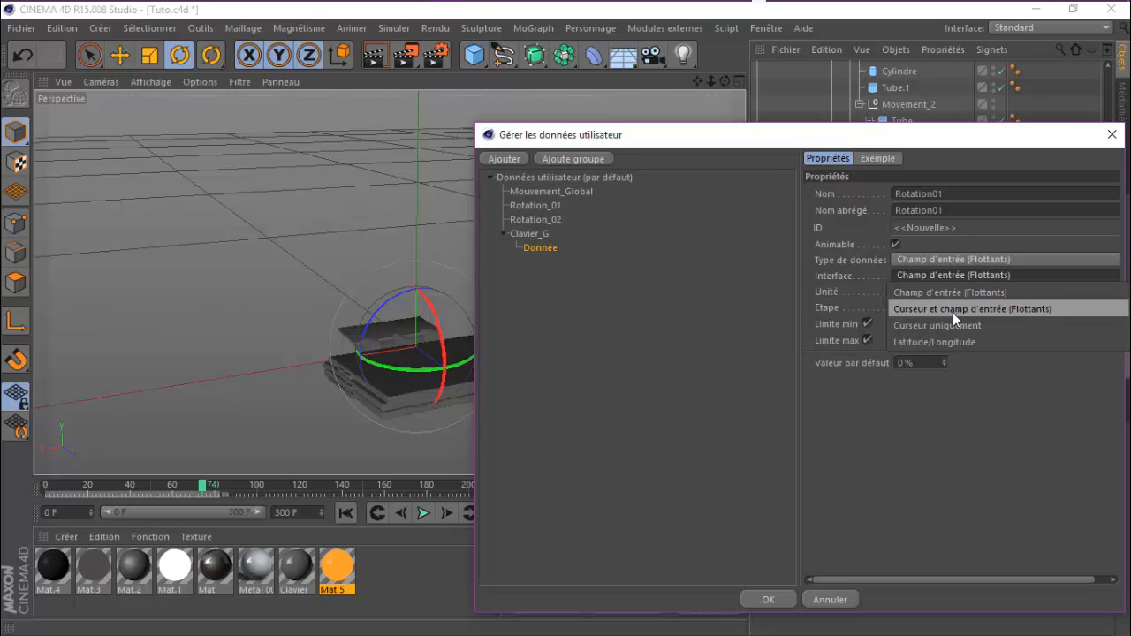
pyautogui.click(951, 309)
# Step: Set Rotation01's unit to Degré and its limits to a minimum of -360° and a maximum of 520°
pyautogui.click(930, 324)
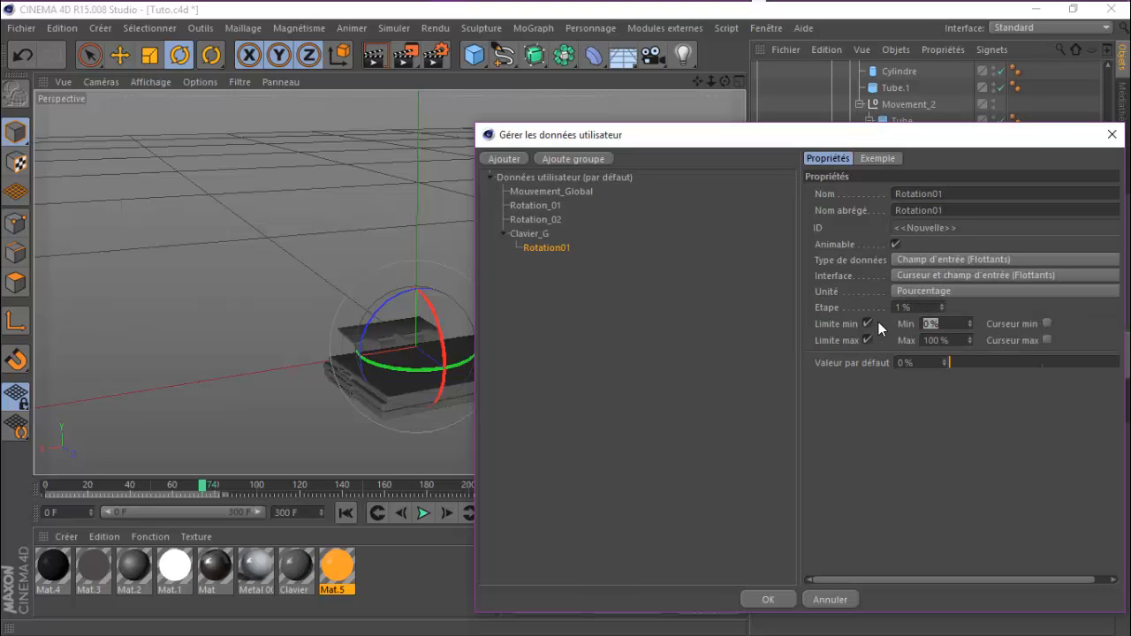
pyautogui.press('BackSpace')
pyautogui.click(911, 292)
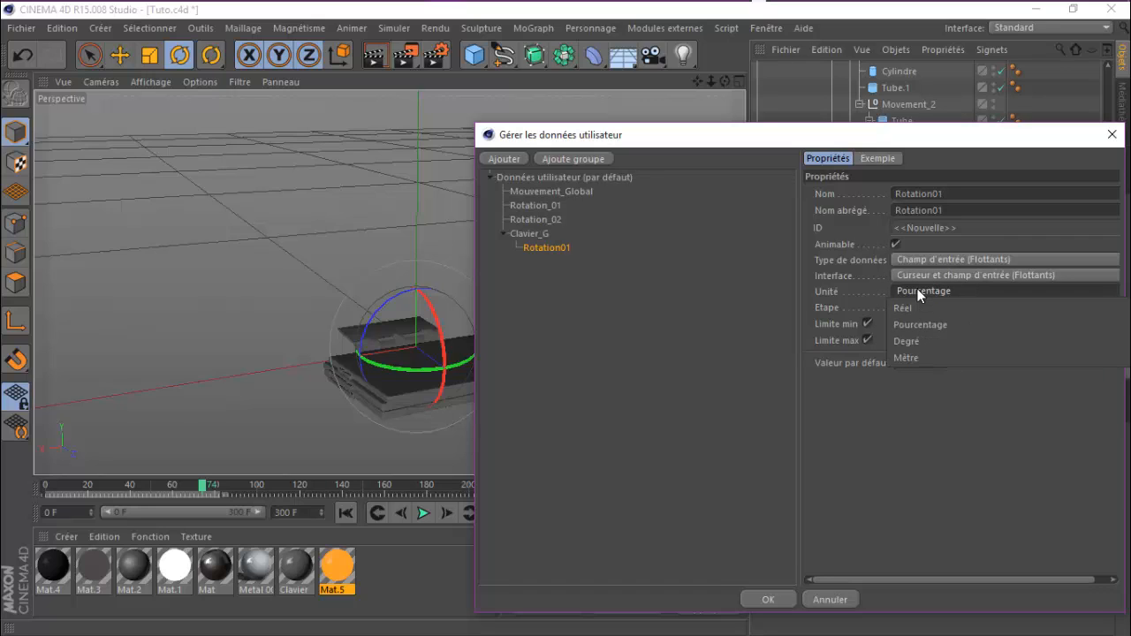
pyautogui.click(917, 341)
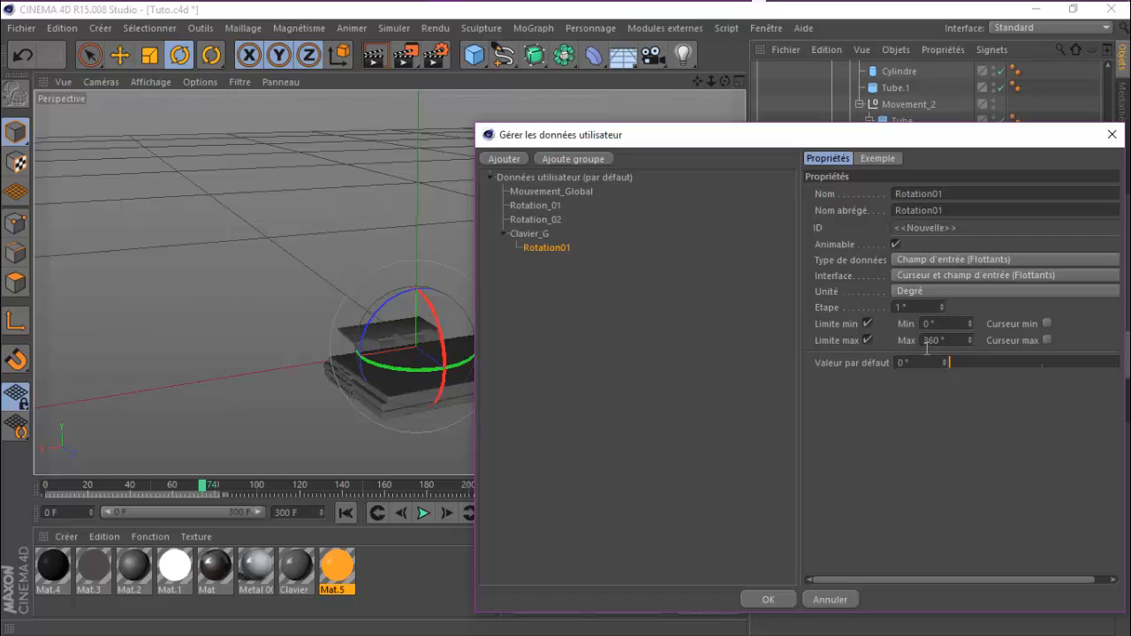
pyautogui.moveTo(952, 331); pyautogui.dragTo(910, 325)
pyautogui.write('-360')
pyautogui.moveTo(956, 345); pyautogui.dragTo(896, 344)
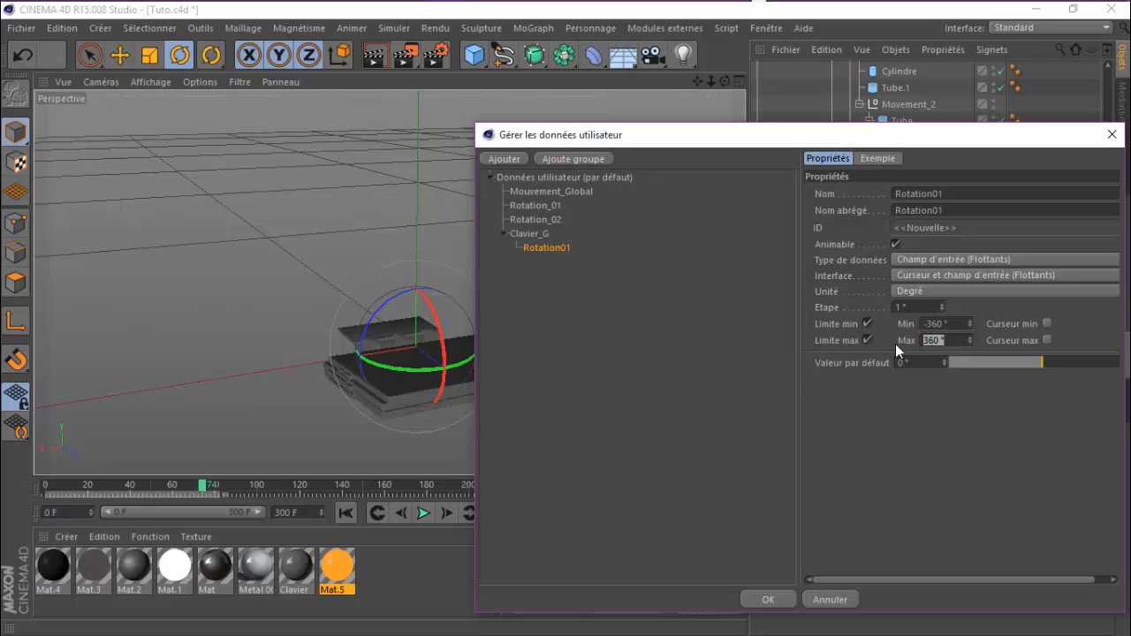
pyautogui.write('520')
pyautogui.press('Return')
# Step: Duplicate the Rotation01 entry twice inside the Clavier_G group
pyautogui.rightClick(558, 249)
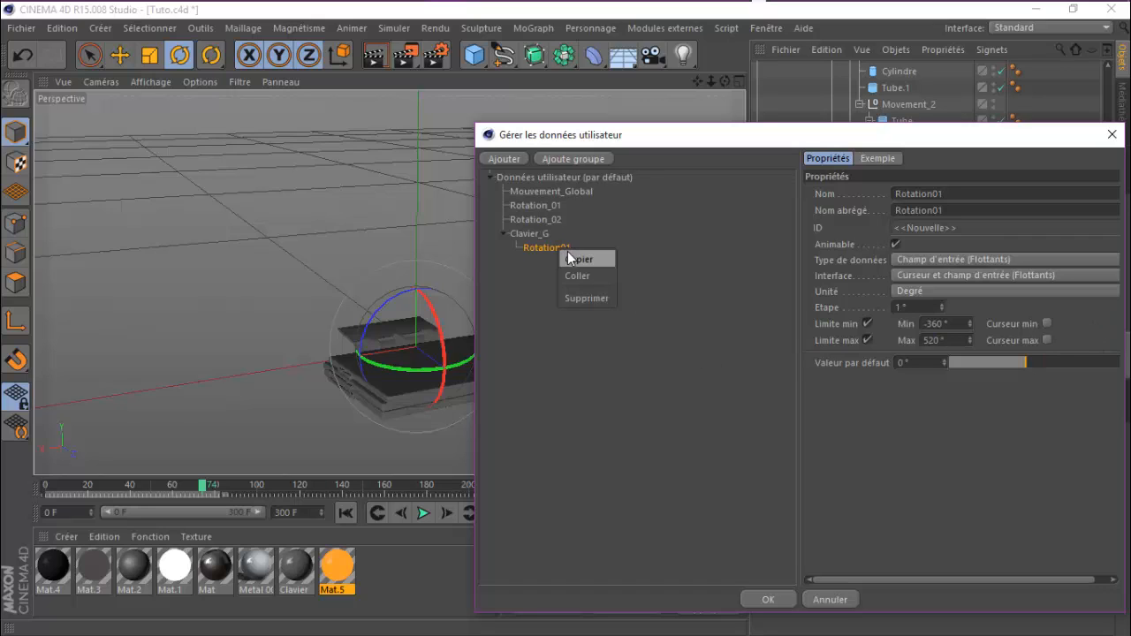
pyautogui.click(572, 257)
pyautogui.rightClick(559, 252)
pyautogui.click(577, 277)
pyautogui.rightClick(558, 261)
pyautogui.click(586, 279)
# Step: Rename the two copies Rotation02 and Rotation03 and apply the user data changes
pyautogui.click(559, 262)
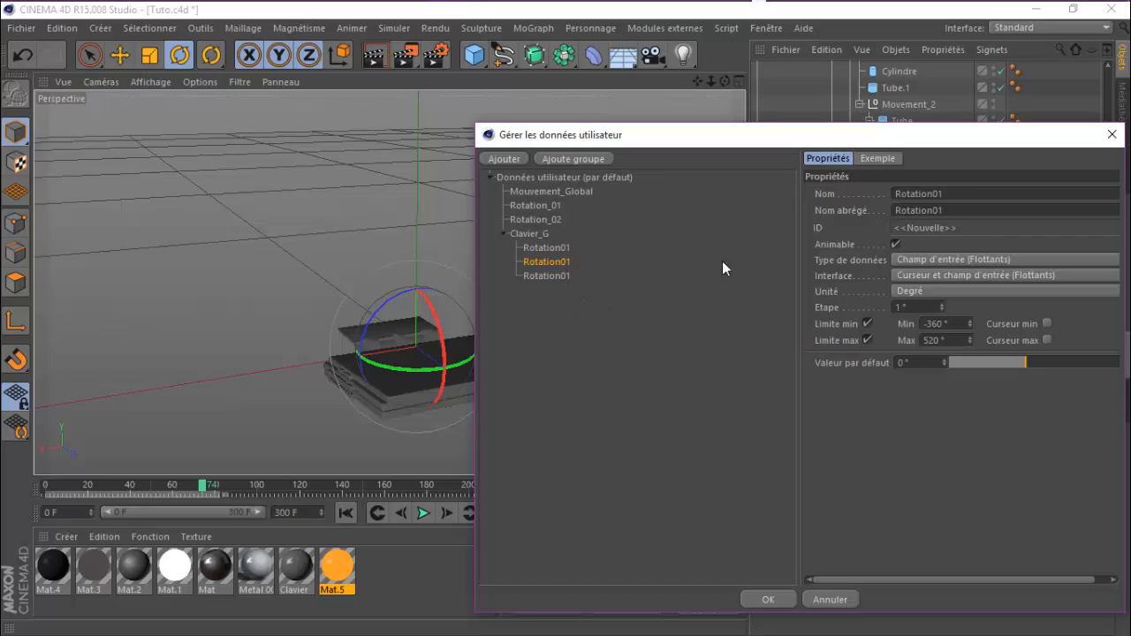
pyautogui.click(962, 200)
pyautogui.press('BackSpace')
pyautogui.write('2')
pyautogui.press('BackSpace')
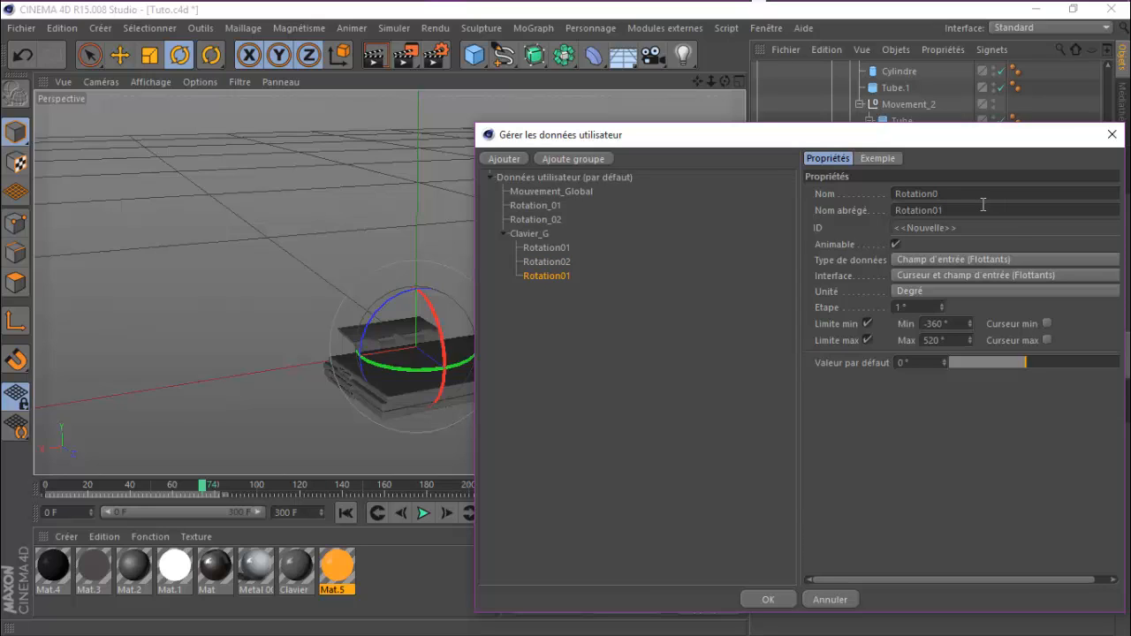
pyautogui.write('3')
pyautogui.click(706, 356)
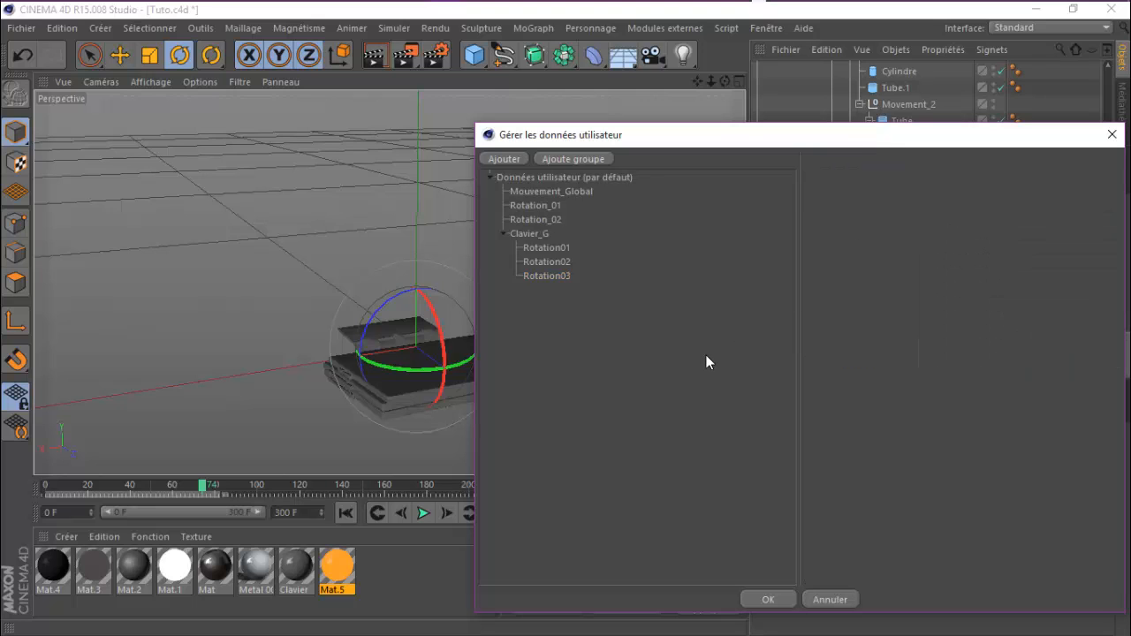
pyautogui.click(766, 598)
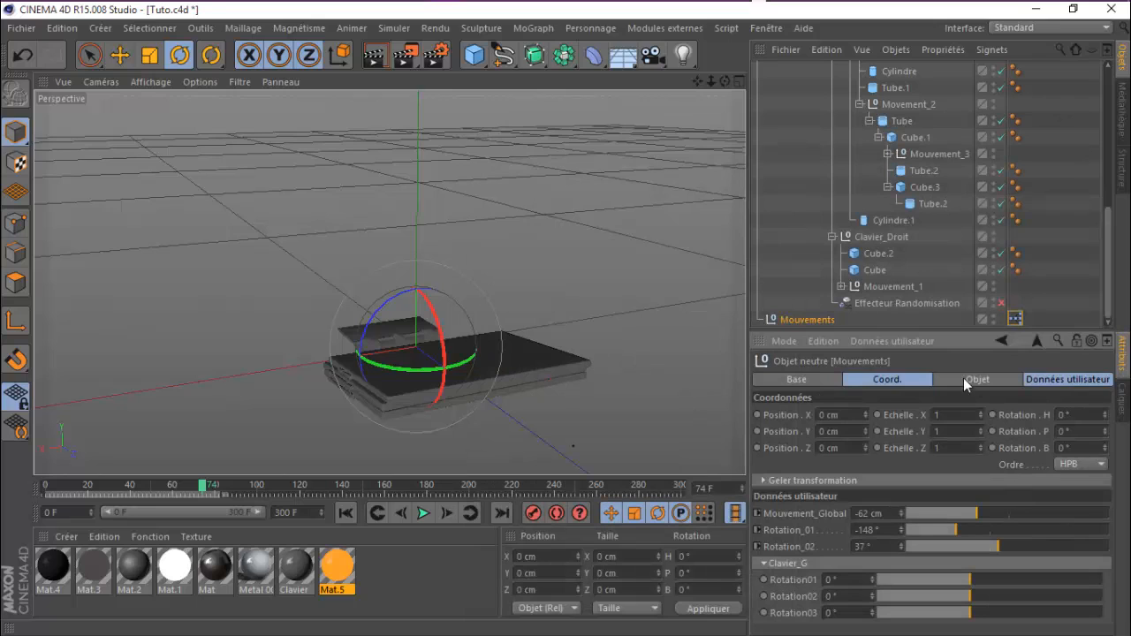
pyautogui.click(764, 564)
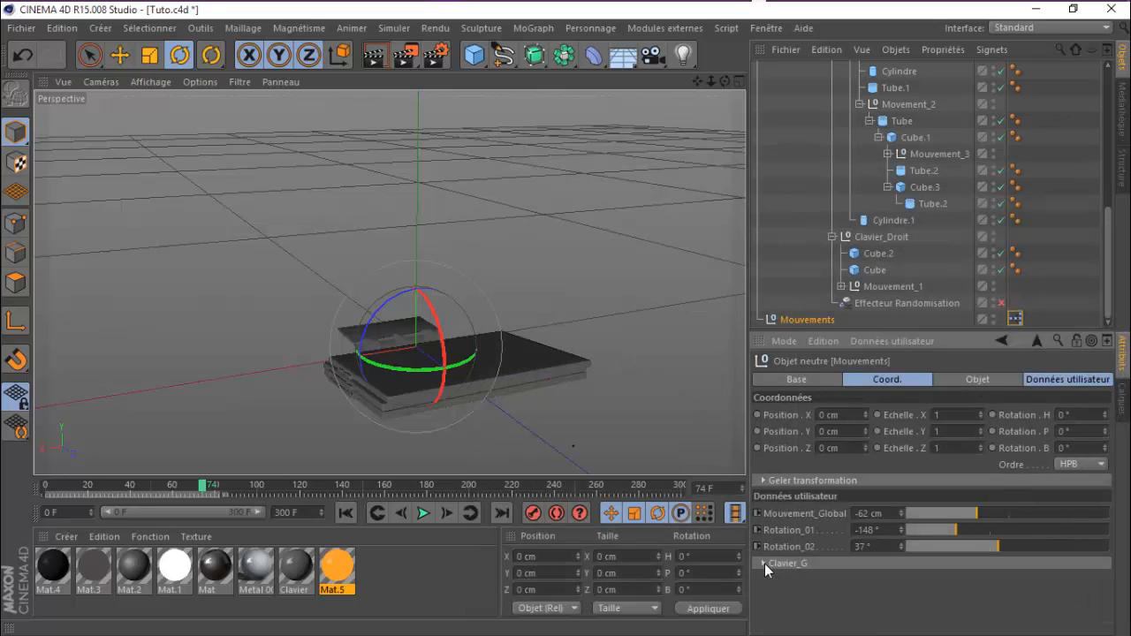
pyautogui.click(763, 480)
pyautogui.click(763, 481)
pyautogui.click(763, 481)
pyautogui.click(763, 481)
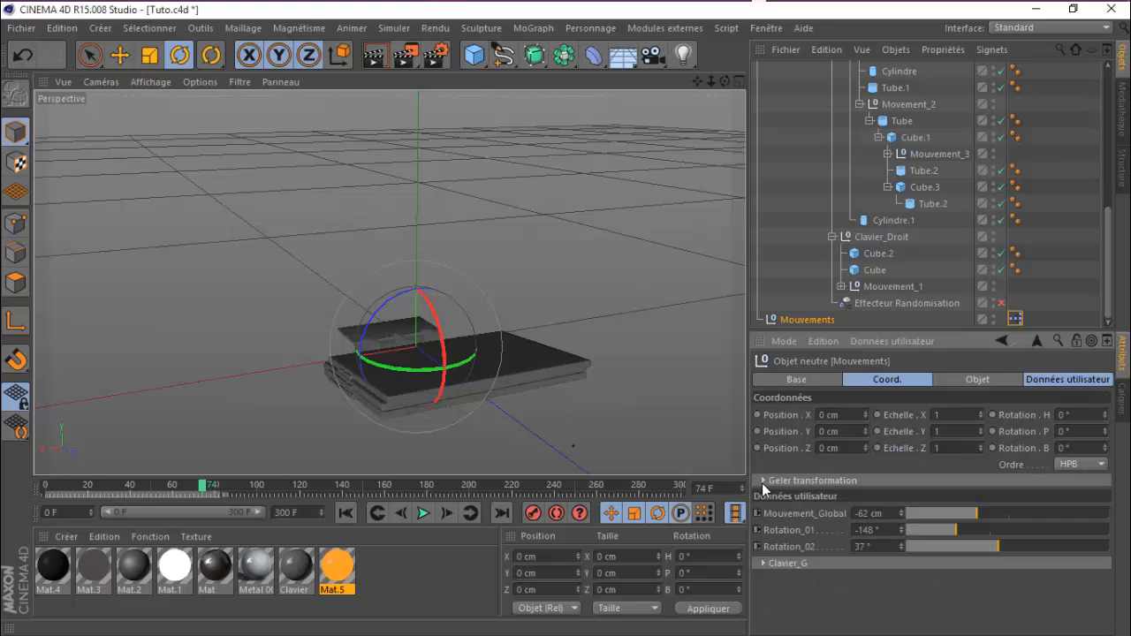
pyautogui.click(763, 563)
pyautogui.click(763, 563)
pyautogui.click(762, 563)
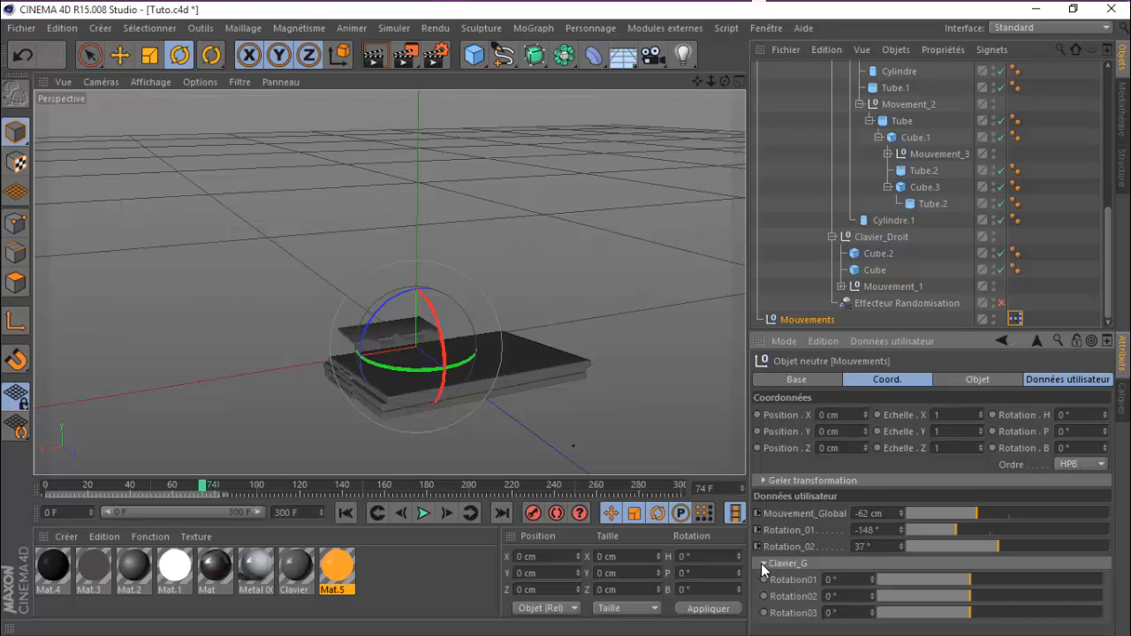
pyautogui.click(763, 563)
pyautogui.click(763, 563)
# Step: Set Clavier_G's Rotation01 slider to -140° and select Clavier_Gauche's Mouvement_1 null to check its coordinates
pyautogui.moveTo(971, 580); pyautogui.dragTo(935, 580)
pyautogui.scroll(5, 951, 257)
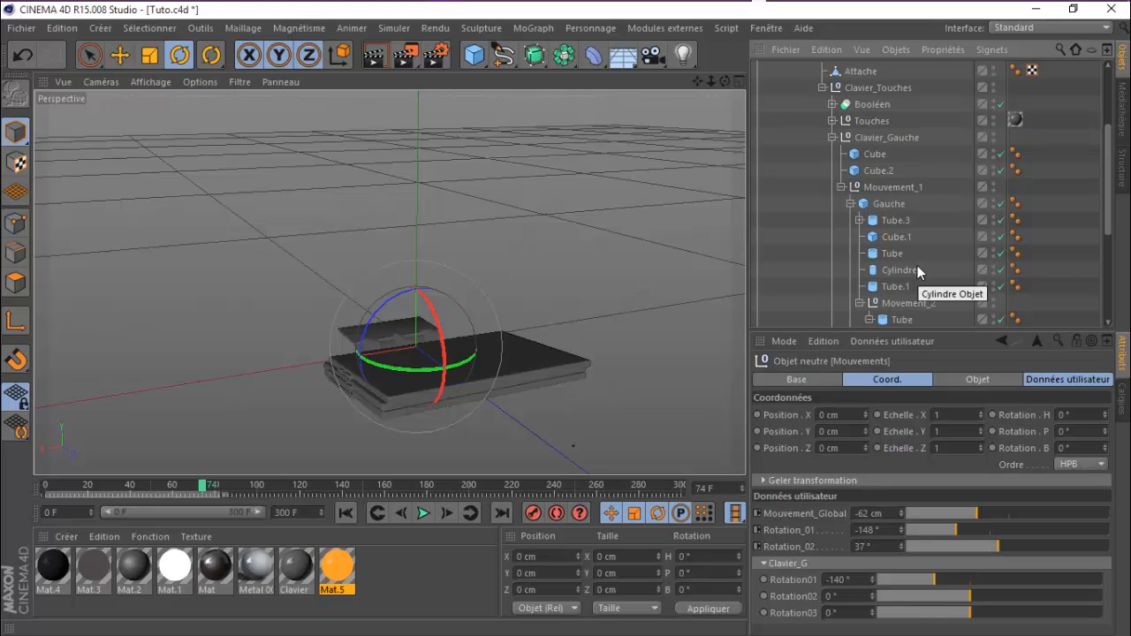
pyautogui.click(893, 186)
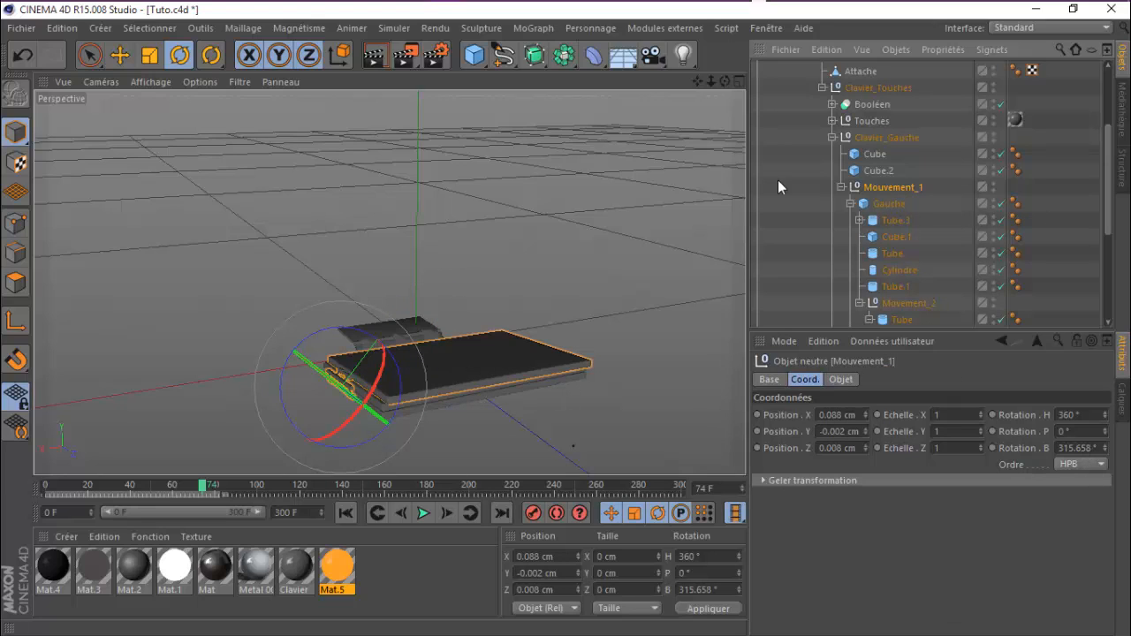
# Step: Rotate the left keyboard's Mouvement_1 null to a Rotation B of 328.99° and copy that value
pyautogui.moveTo(723, 82); pyautogui.dragTo(437, 285)
pyautogui.moveTo(369, 337); pyautogui.dragTo(343, 328)
pyautogui.doubleClick(1070, 449)
pyautogui.hotkey('ctrl', 'c')
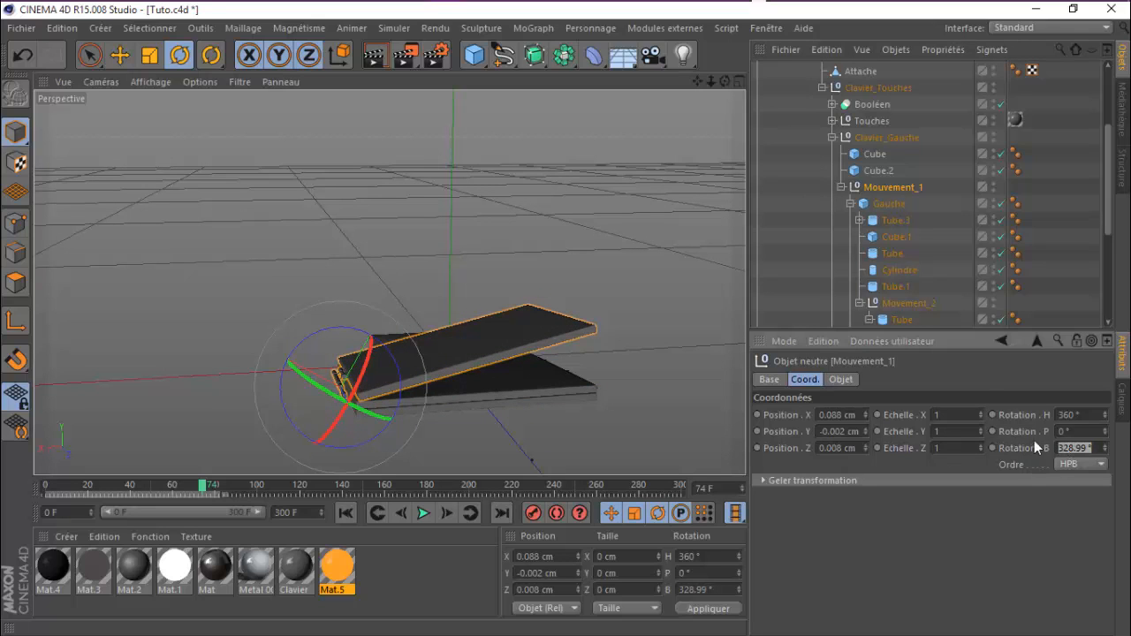
# Step: Set the Clavier_G Rotation01 slider on the Mouvements null to the copied 328.99°
pyautogui.scroll(-5, 951, 262)
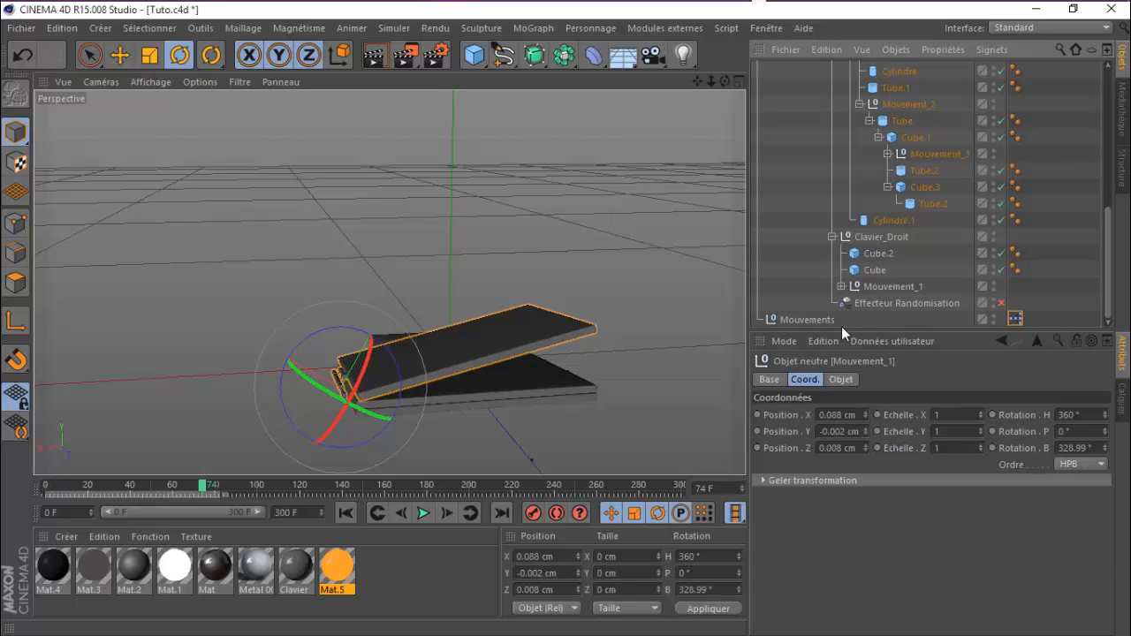
pyautogui.click(807, 319)
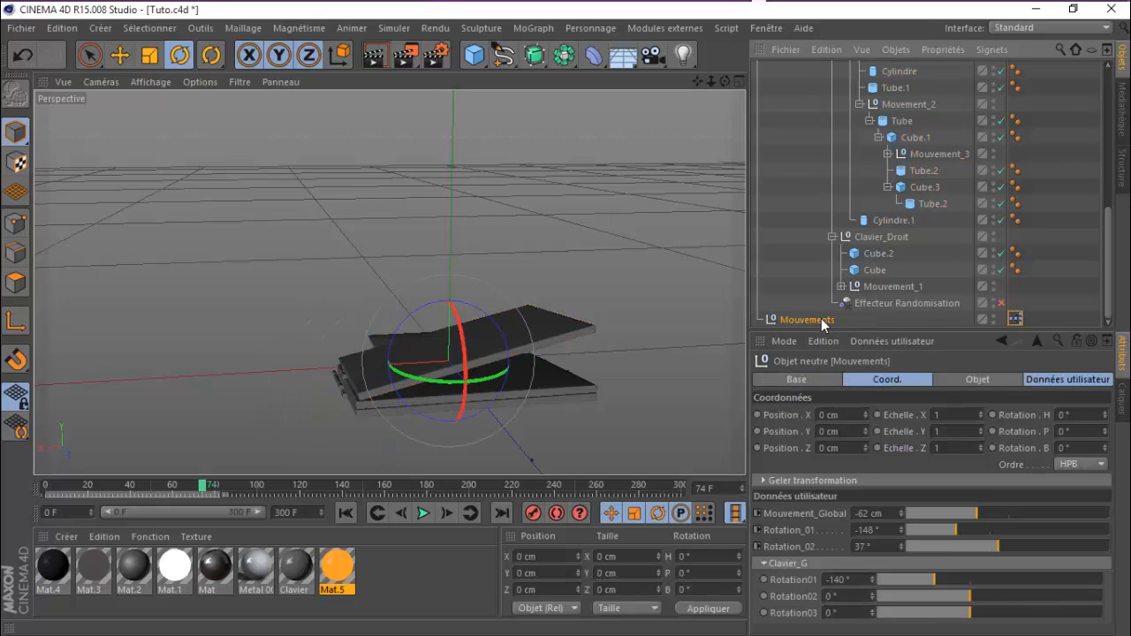
pyautogui.doubleClick(849, 580)
pyautogui.hotkey('ctrl', 'v')
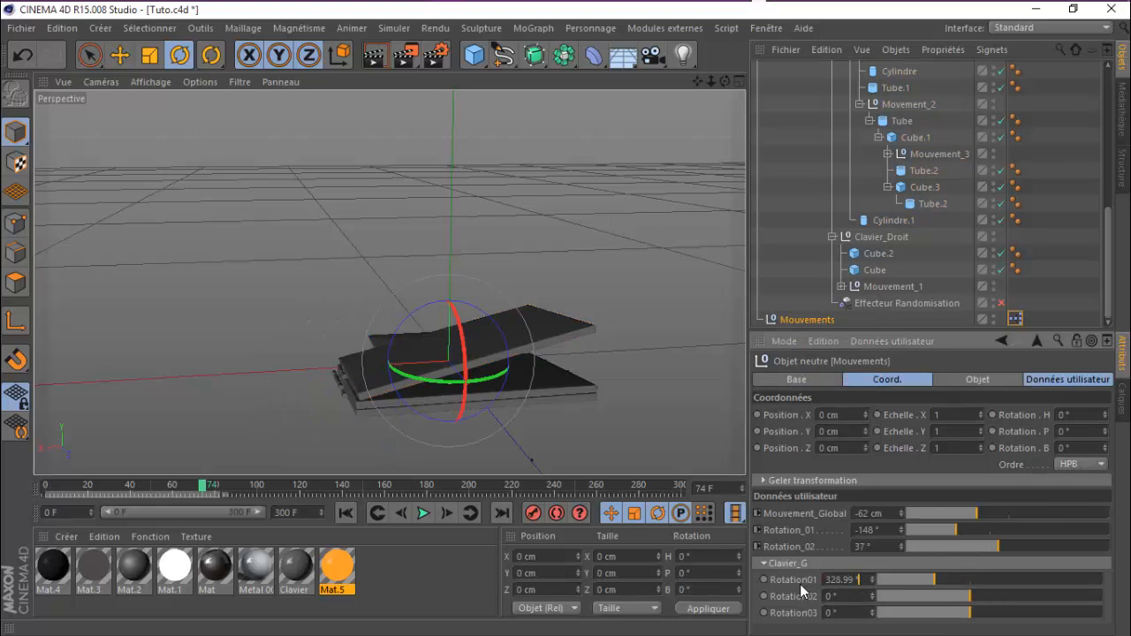
pyautogui.press('Tab')
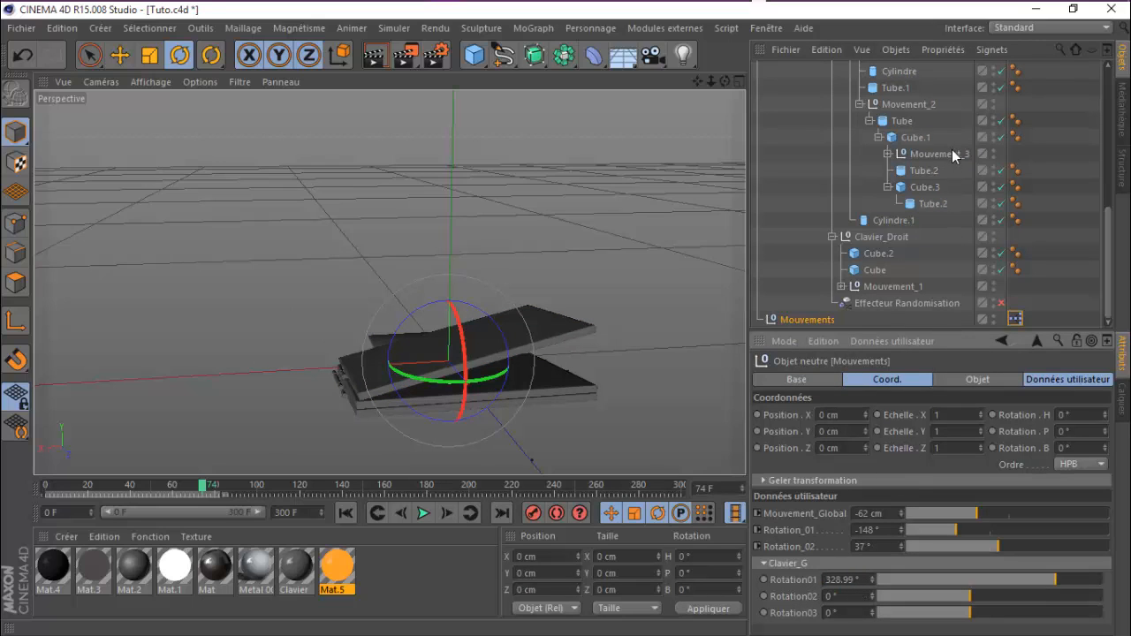
# Step: Transfer Movement_2's Rotation B value of 296.633° to the Rotation02 slider on the Mouvements null
pyautogui.click(924, 104)
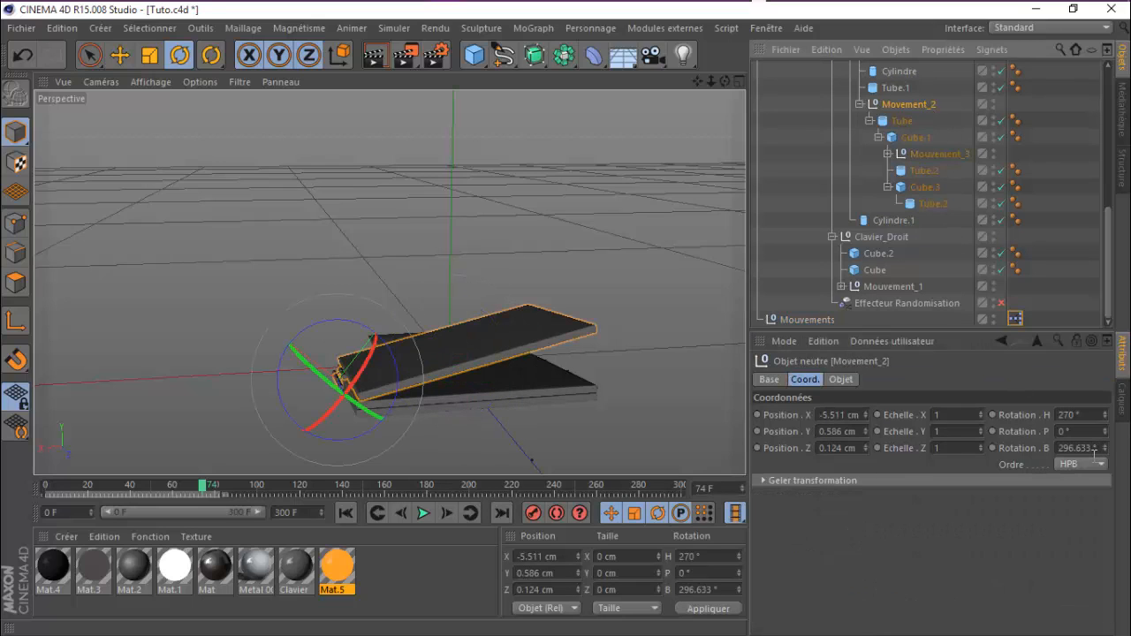
pyautogui.click(807, 319)
pyautogui.click(844, 597)
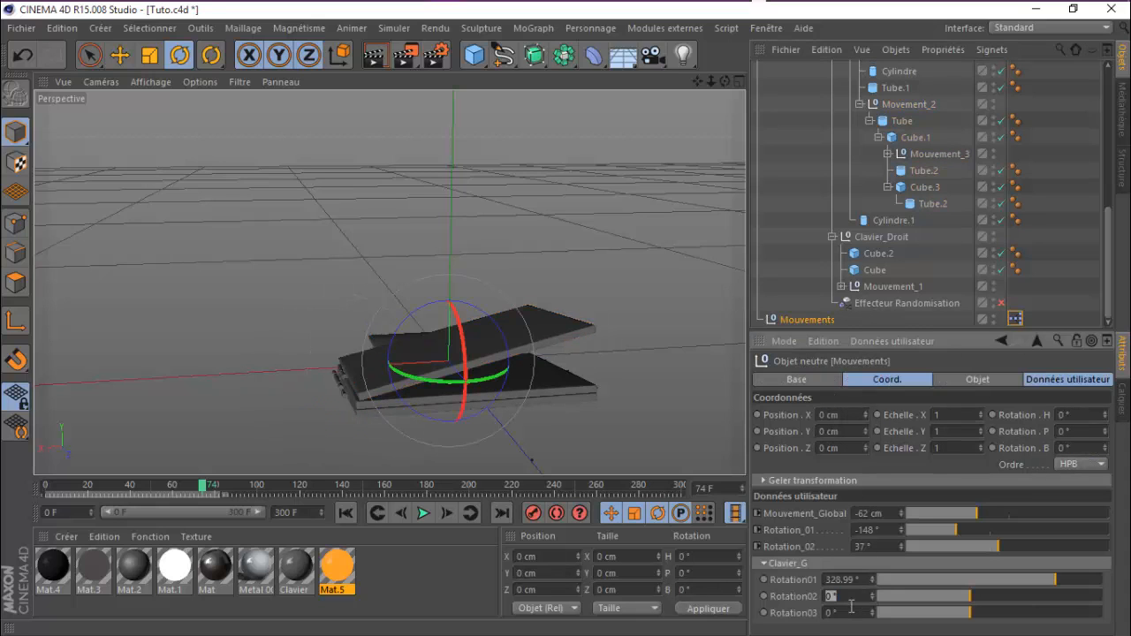
pyautogui.write('296.633 °')
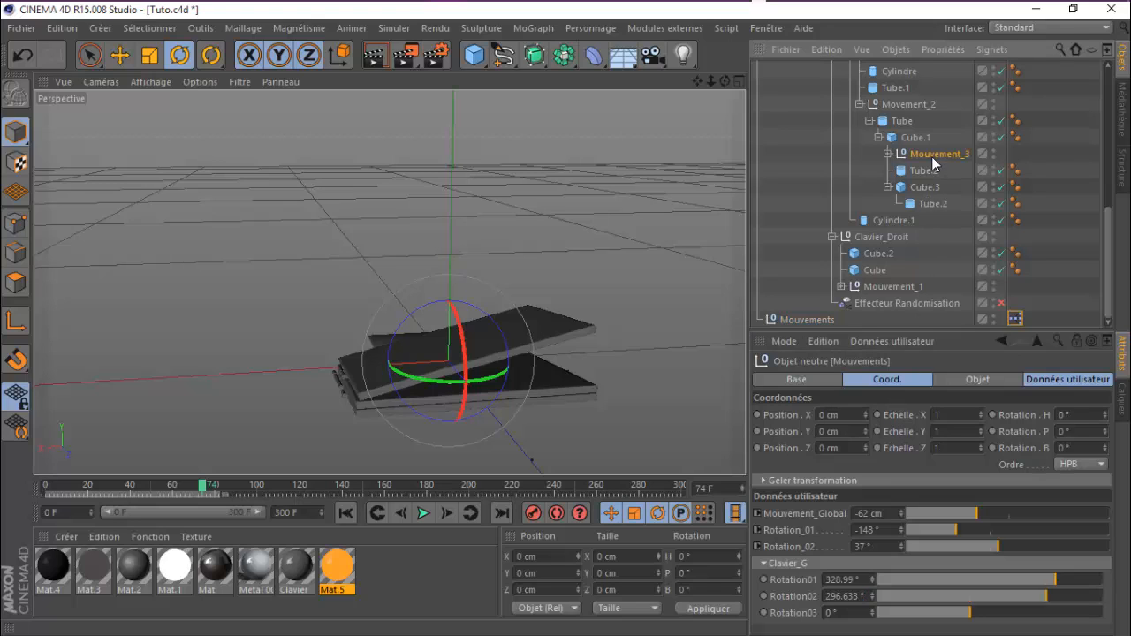
# Step: Transfer Mouvement_3's Rotation B value of 126.804° to the Rotation03 slider on the Mouvements null
pyautogui.click(931, 155)
pyautogui.click(1084, 449)
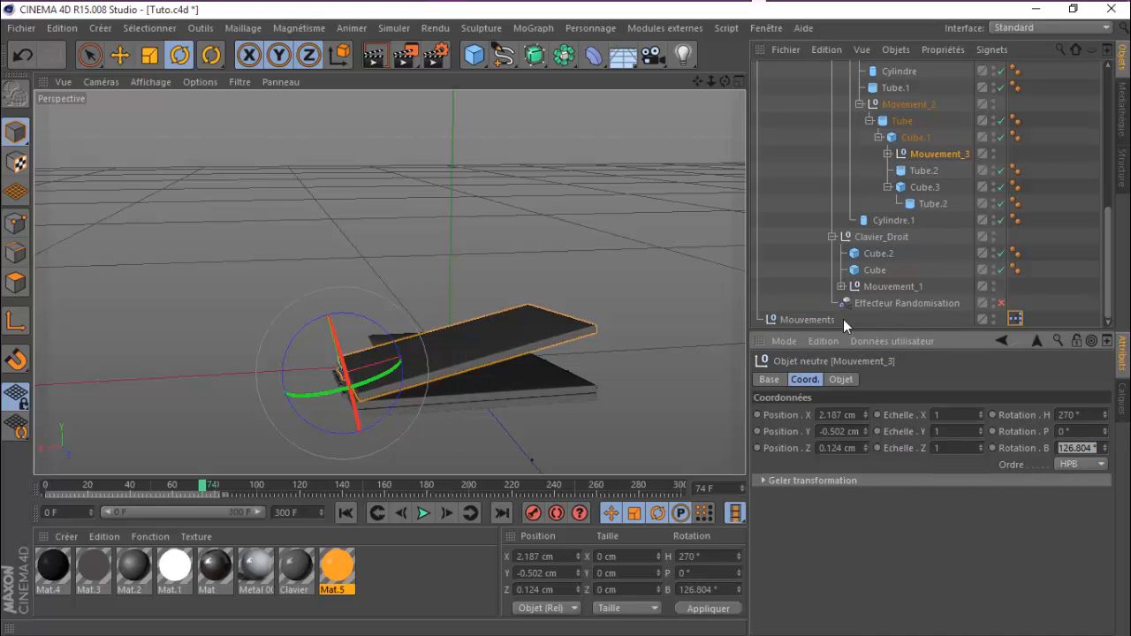
pyautogui.click(816, 320)
pyautogui.click(847, 613)
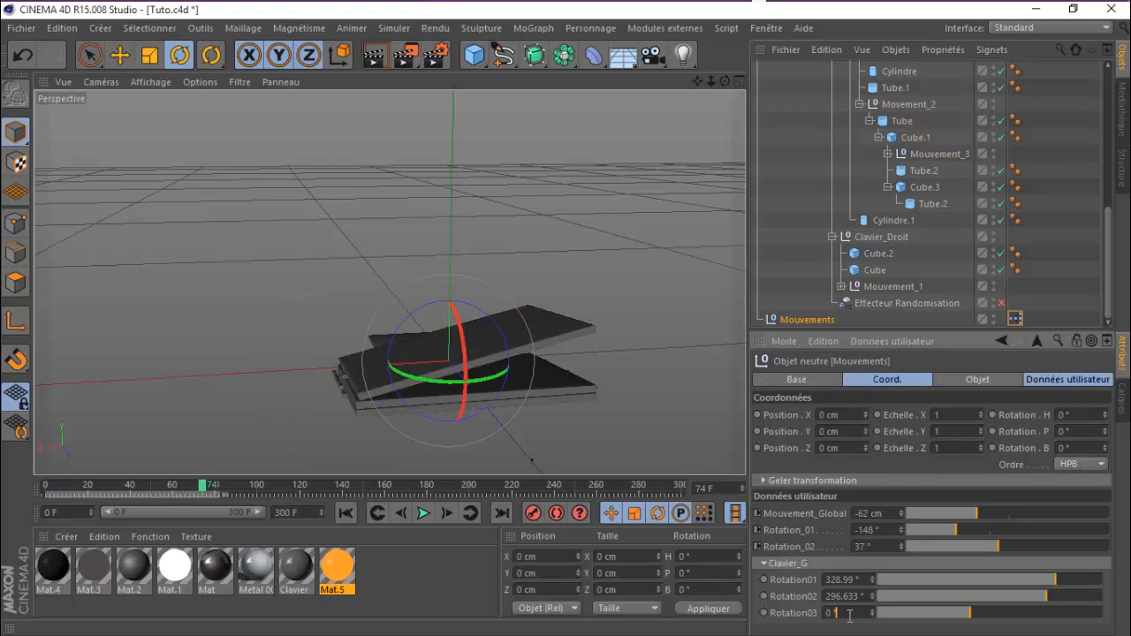
pyautogui.write('126.804')
pyautogui.press('Return')
pyautogui.click(881, 562)
pyautogui.click(881, 562)
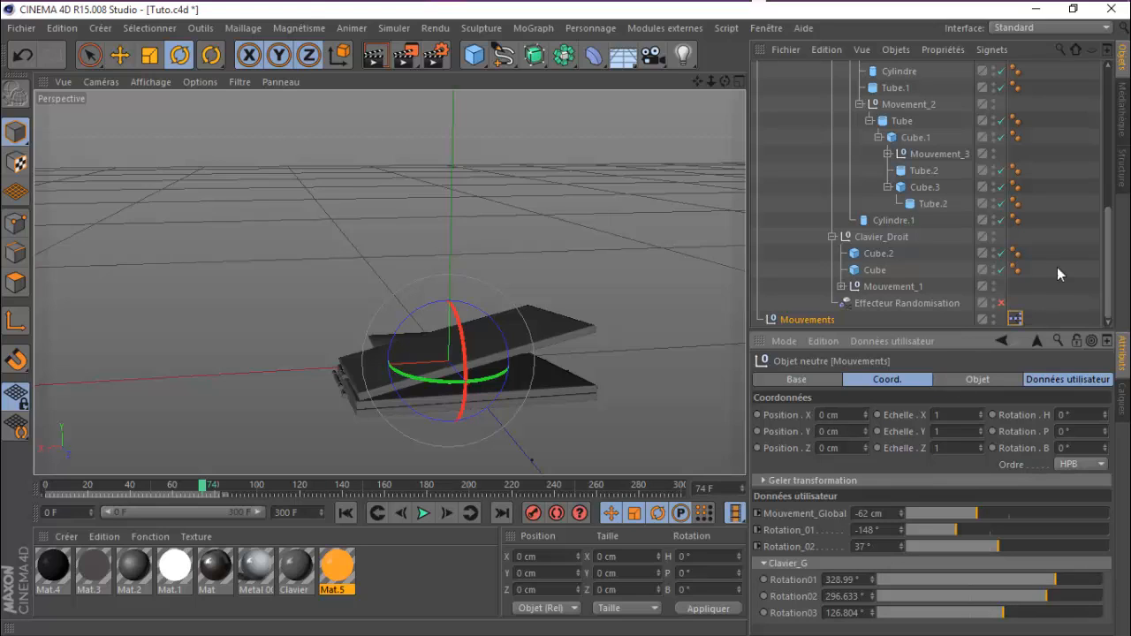
# Step: Open the XPresso expression of the Mouvements null and add a second Mouvements node below the existing one
pyautogui.moveTo(1112, 254)
pyautogui.mouseDown()
pyautogui.moveTo(1112, 243)
pyautogui.moveTo(1112, 263)
pyautogui.mouseUp()
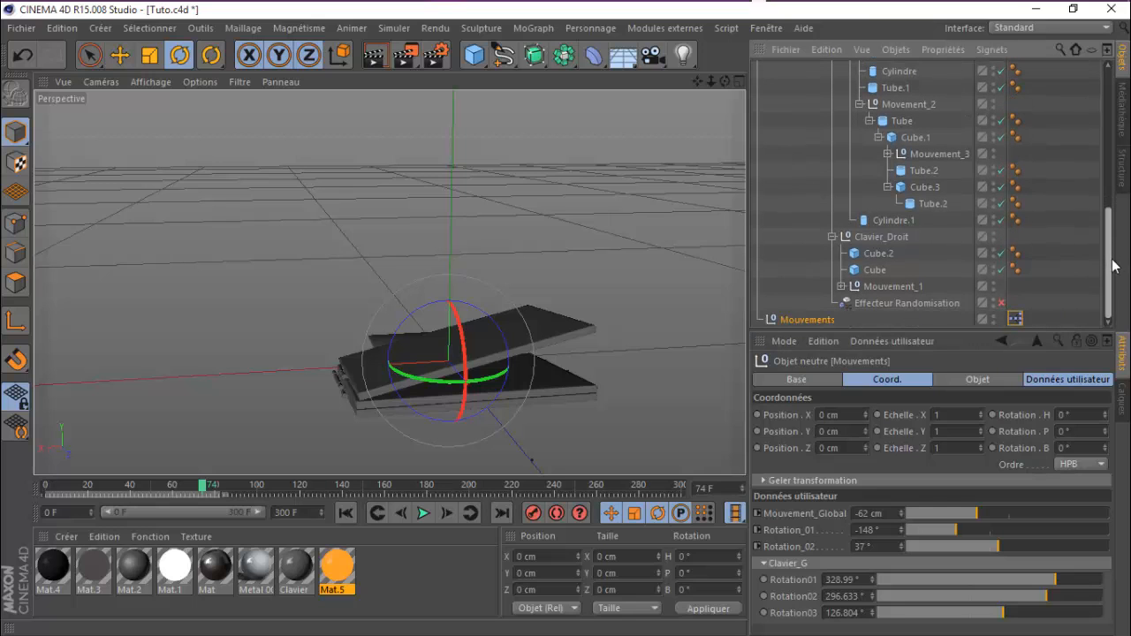
pyautogui.doubleClick(1016, 320)
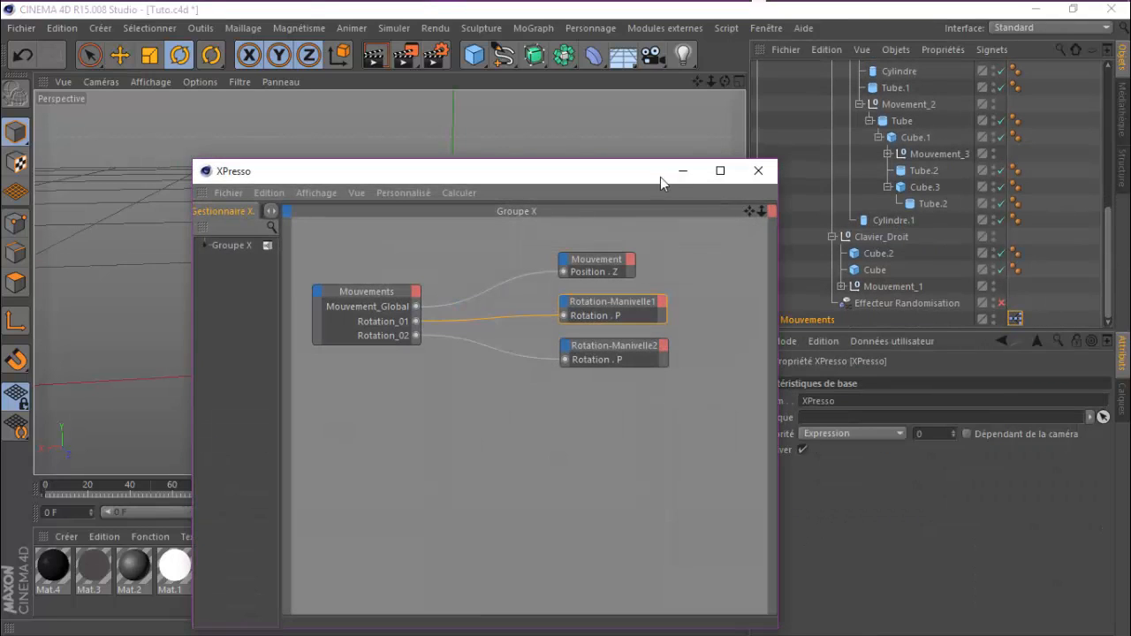
pyautogui.moveTo(661, 177); pyautogui.dragTo(543, 138)
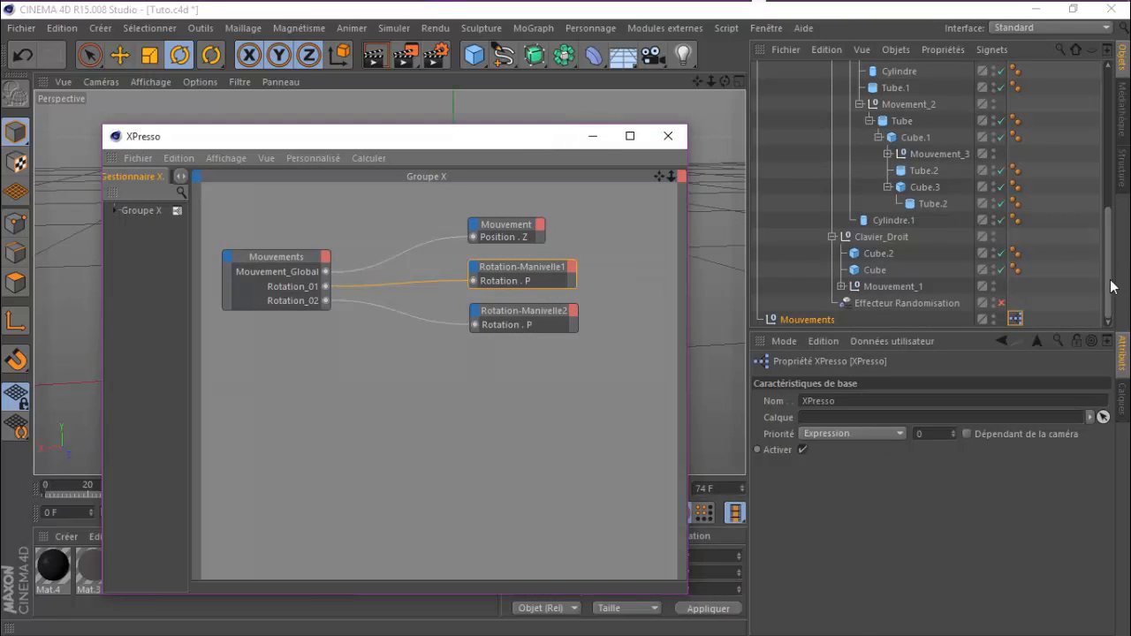
pyautogui.moveTo(1113, 285)
pyautogui.mouseDown()
pyautogui.moveTo(1105, 232)
pyautogui.moveTo(1106, 284)
pyautogui.mouseUp()
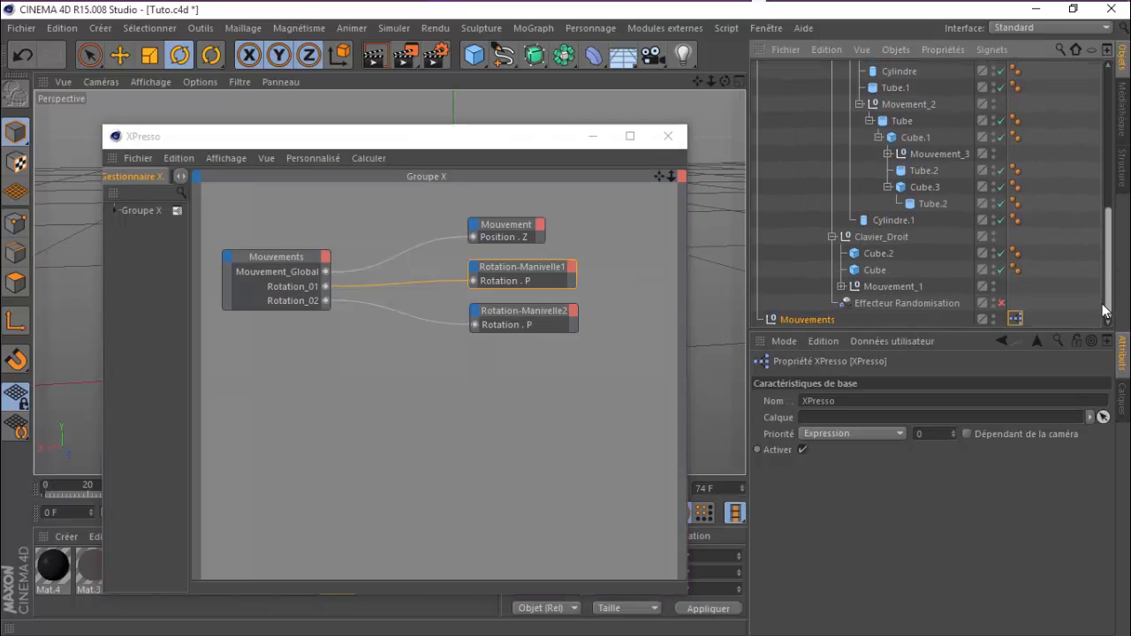
pyautogui.moveTo(838, 317); pyautogui.dragTo(277, 431)
# Step: Add the left keyboard's Mouvement_1, Movement_2 and Mouvement_3 nulls as nodes in the XPresso graph
pyautogui.click(992, 259)
pyautogui.scroll(3, 1008, 206)
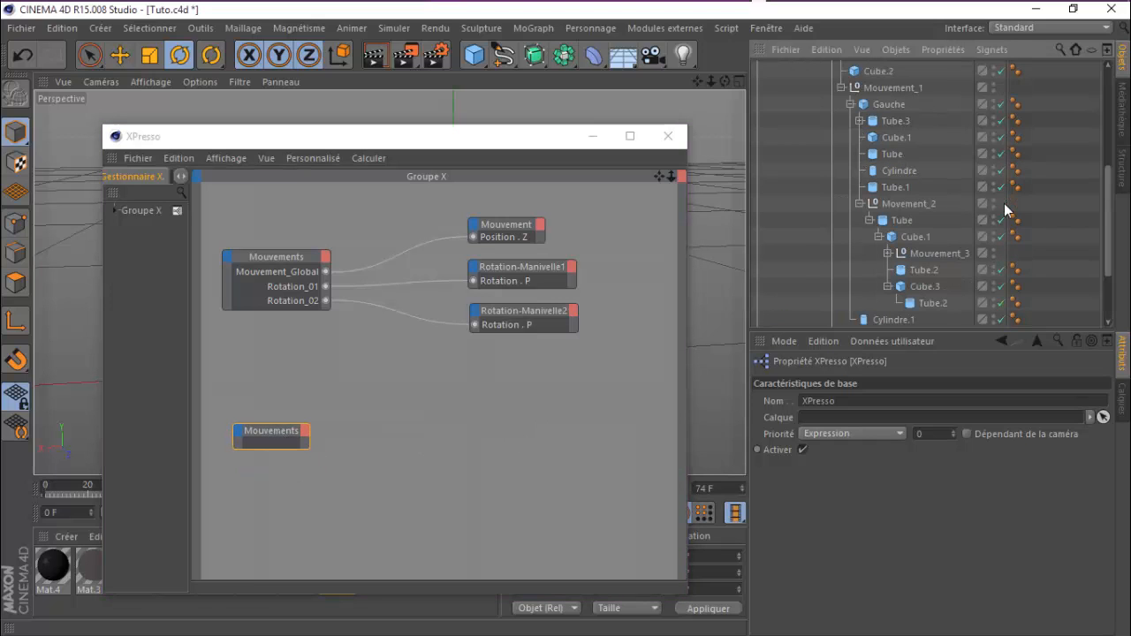
pyautogui.click(891, 87)
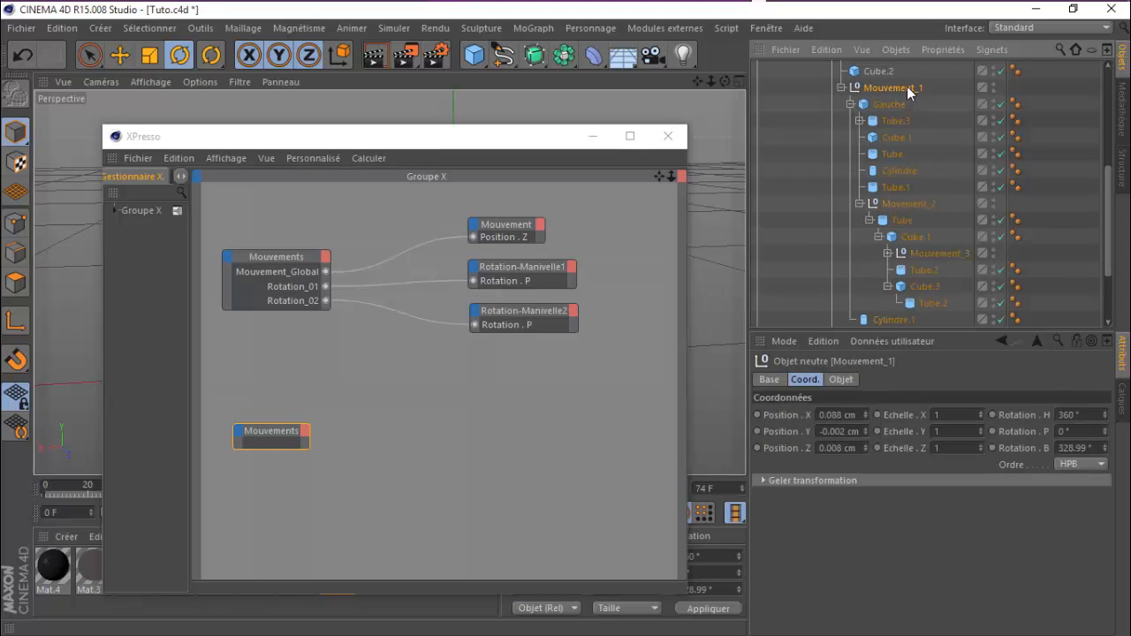
pyautogui.moveTo(907, 86); pyautogui.dragTo(522, 389)
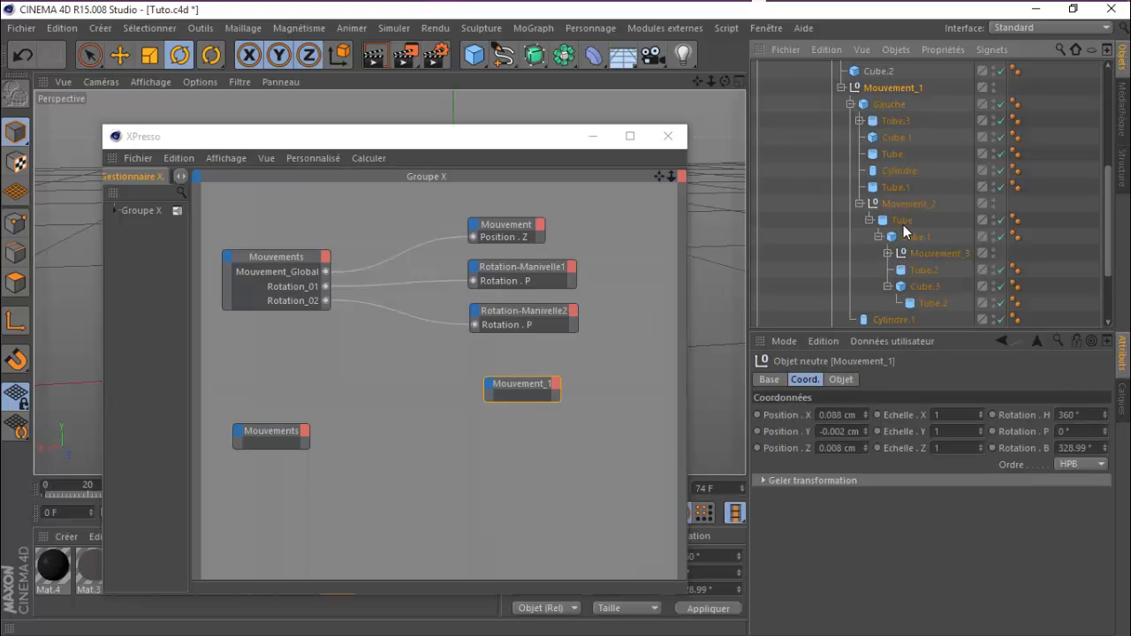
pyautogui.moveTo(906, 202); pyautogui.dragTo(518, 457)
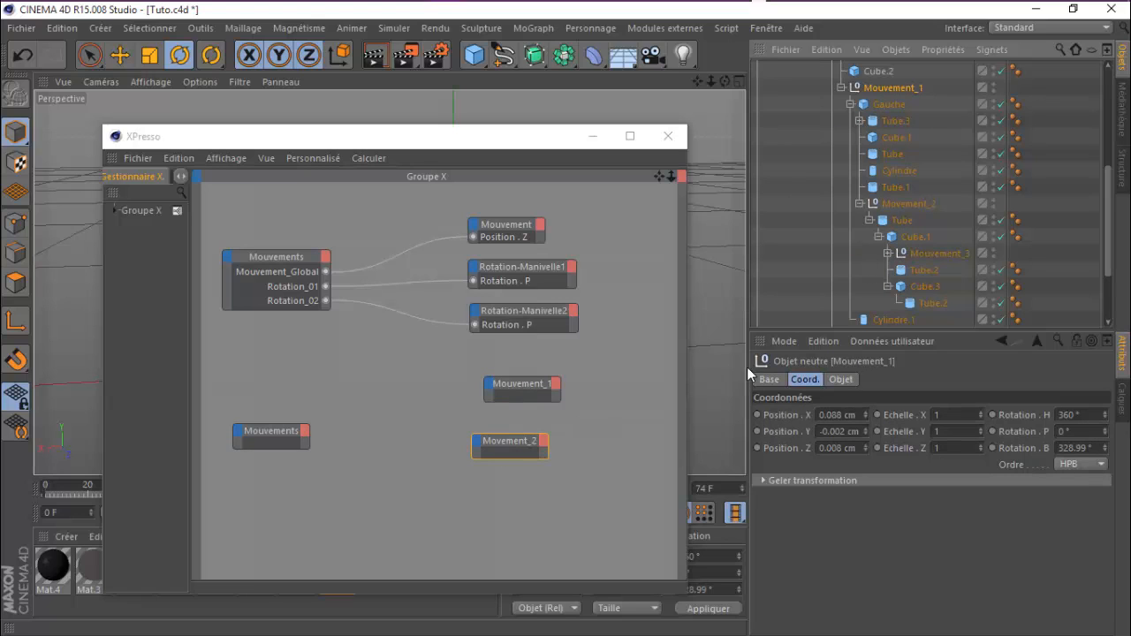
pyautogui.moveTo(927, 253); pyautogui.dragTo(509, 496)
# Step: Add Clavier_G's Rotation01, Rotation02 and Rotation03 as outputs on the new Mouvements node, then expand and reposition the node
pyautogui.click(305, 431)
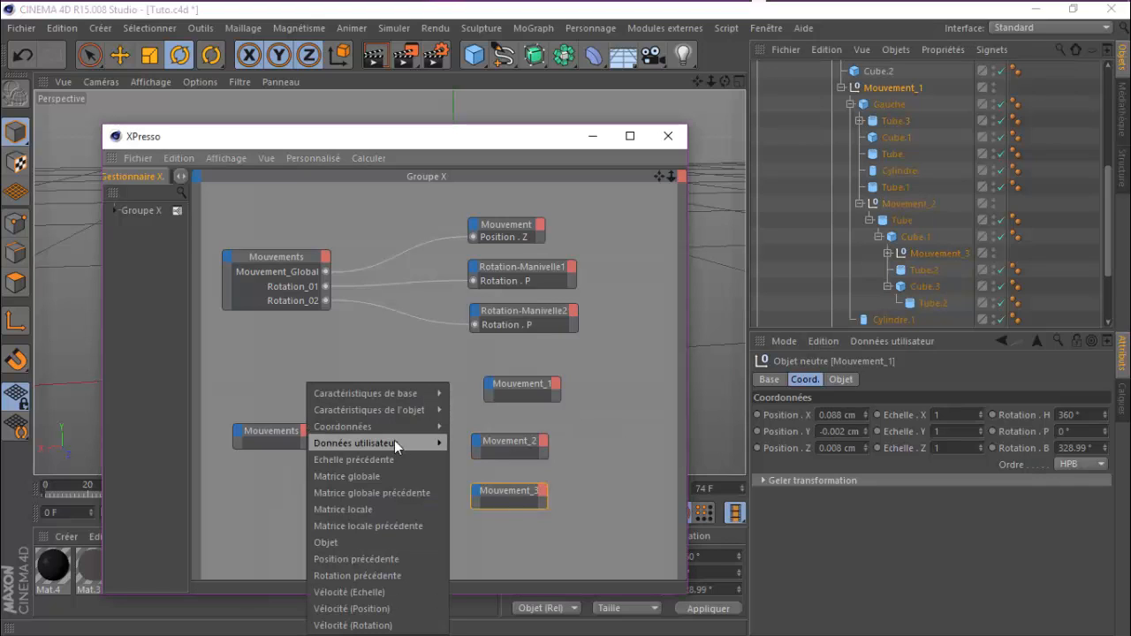
pyautogui.moveTo(405, 442)
pyautogui.moveTo(481, 442)
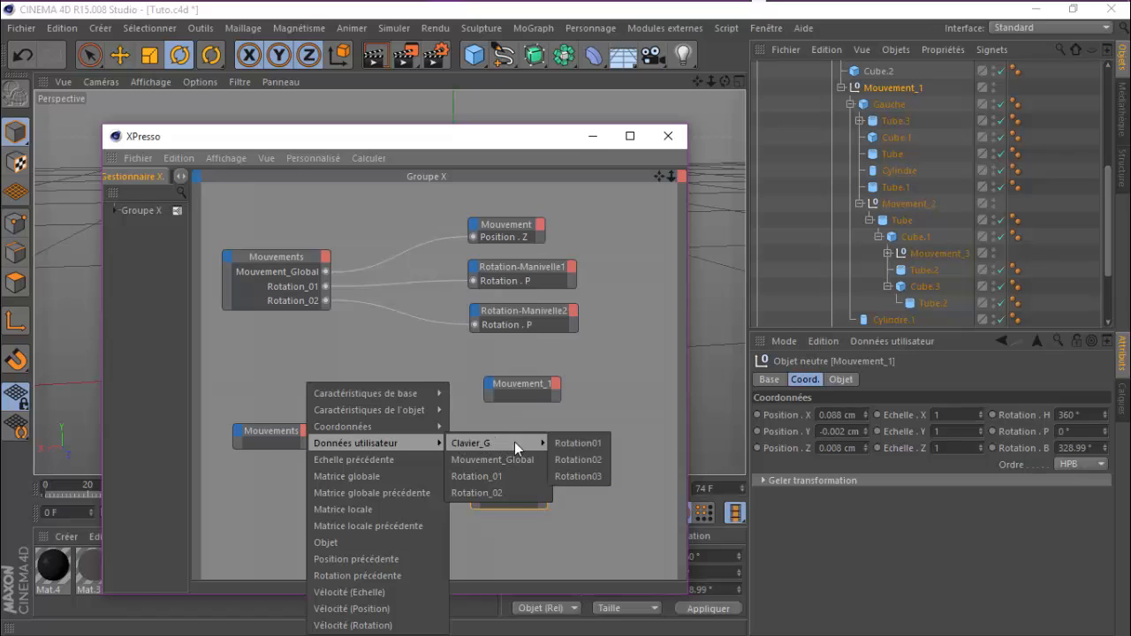
pyautogui.click(570, 444)
pyautogui.click(305, 432)
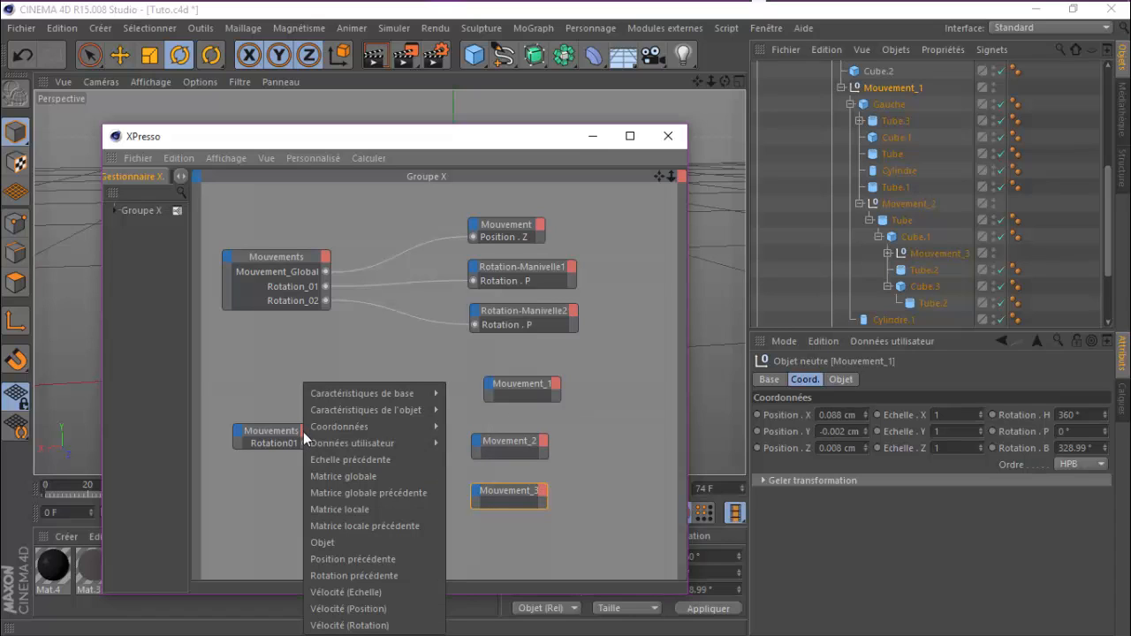
pyautogui.moveTo(375, 443)
pyautogui.moveTo(495, 443)
pyautogui.click(580, 459)
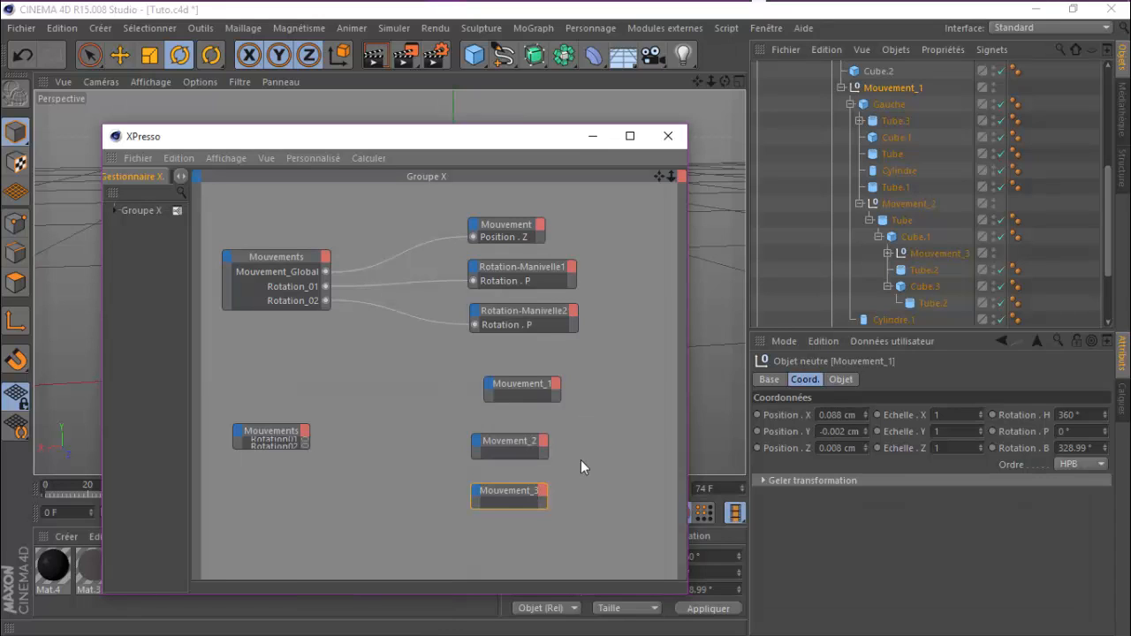
pyautogui.click(305, 431)
pyautogui.moveTo(430, 444)
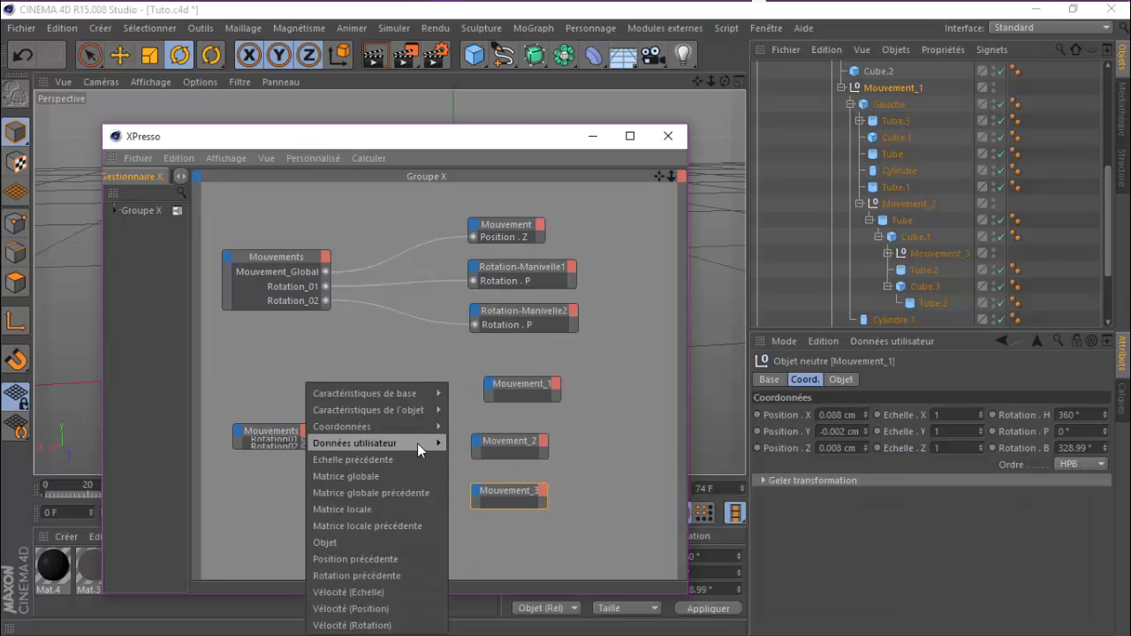
pyautogui.moveTo(528, 446)
pyautogui.click(586, 477)
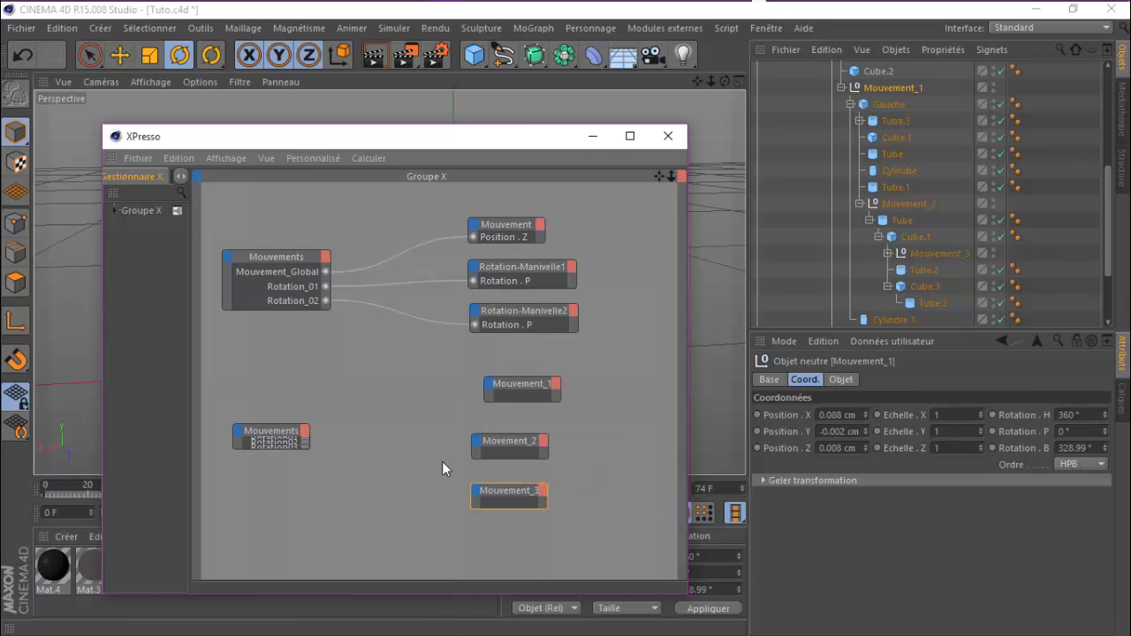
pyautogui.doubleClick(284, 432)
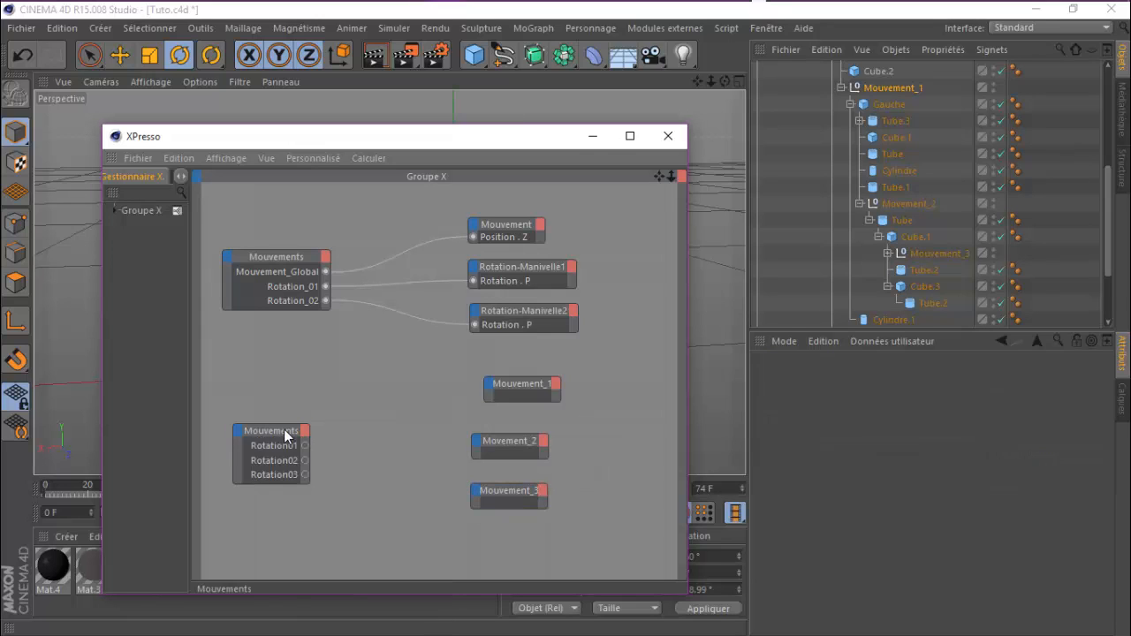
pyautogui.moveTo(284, 432); pyautogui.dragTo(277, 416)
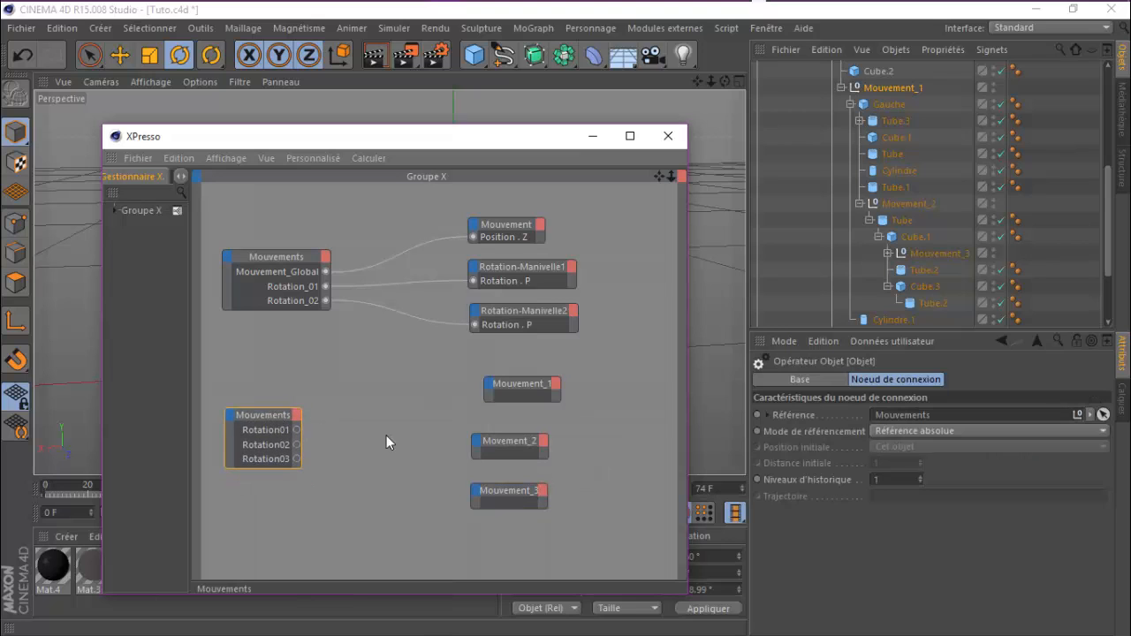
# Step: Shift the Mouvement_1 node slightly toward the new Mouvements node and give it a Rotation . B input
pyautogui.click(507, 389)
pyautogui.moveTo(507, 389); pyautogui.dragTo(489, 390)
pyautogui.click(472, 394)
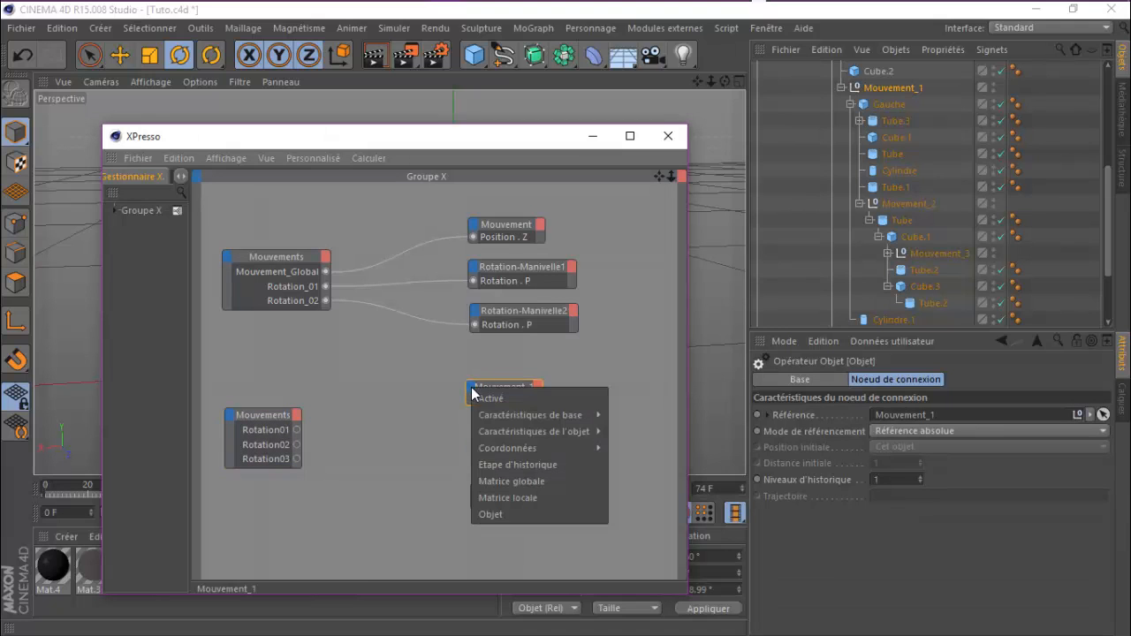
pyautogui.moveTo(514, 448)
pyautogui.moveTo(654, 528)
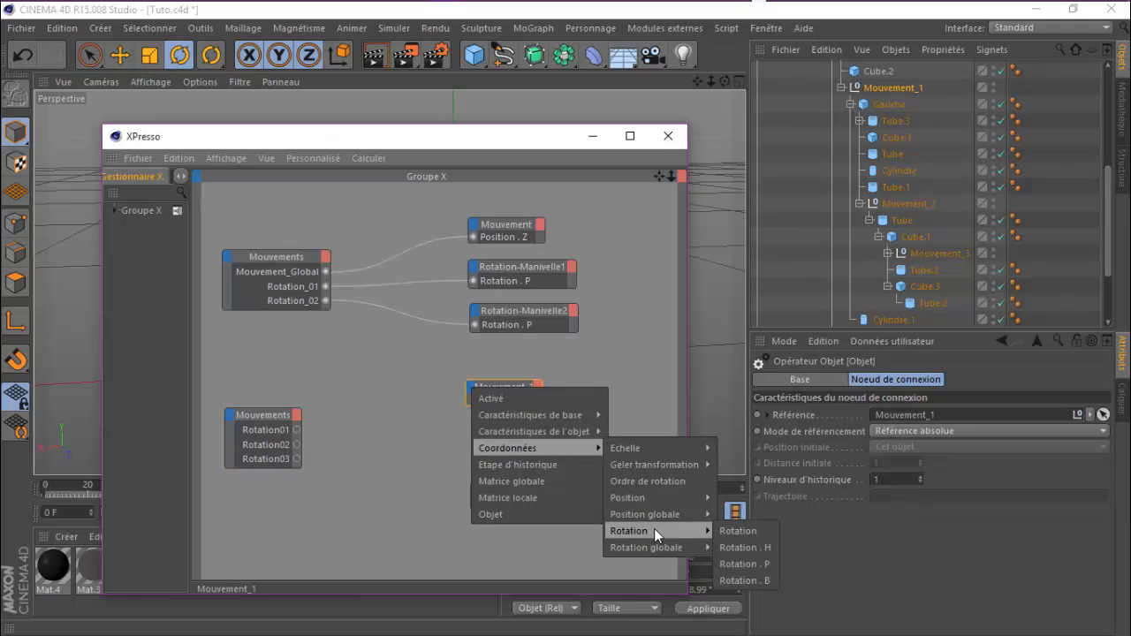
pyautogui.click(757, 579)
# Step: Add a Rotation . B input to the Movement_2 and Mouvement_3 nodes and align both below Mouvement_1
pyautogui.click(479, 441)
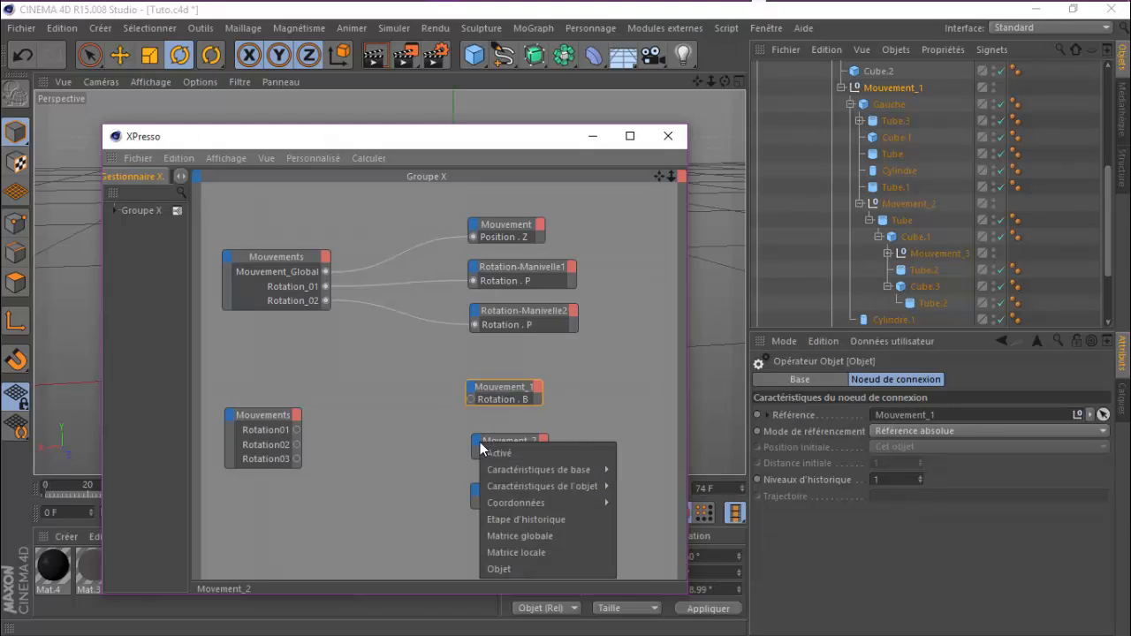
pyautogui.moveTo(598, 503)
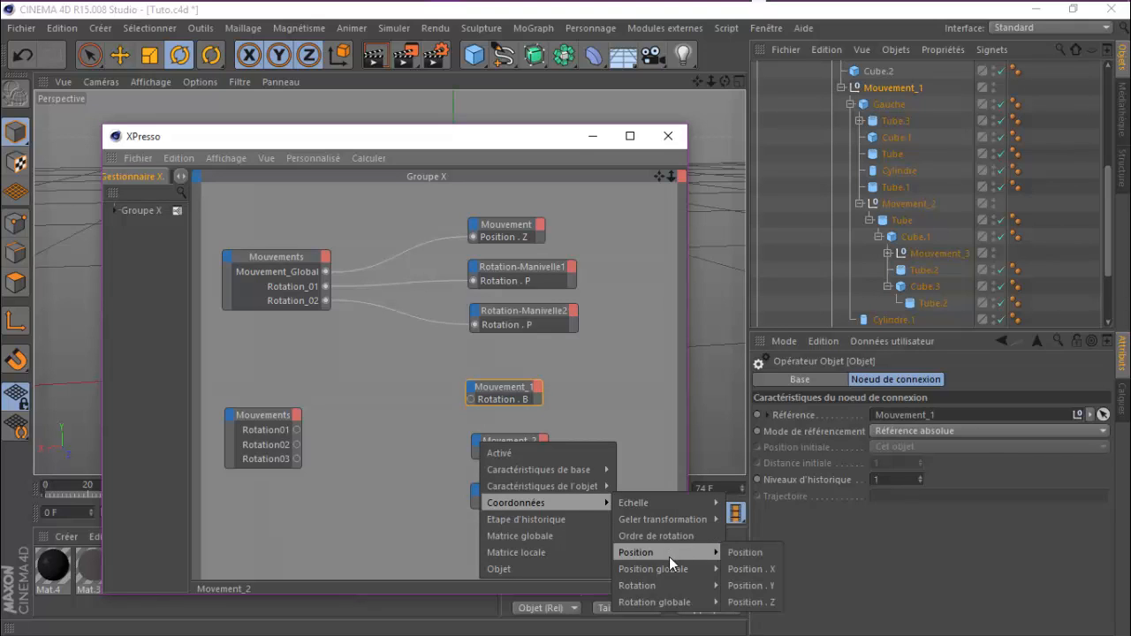
pyautogui.moveTo(672, 585)
pyautogui.click(756, 625)
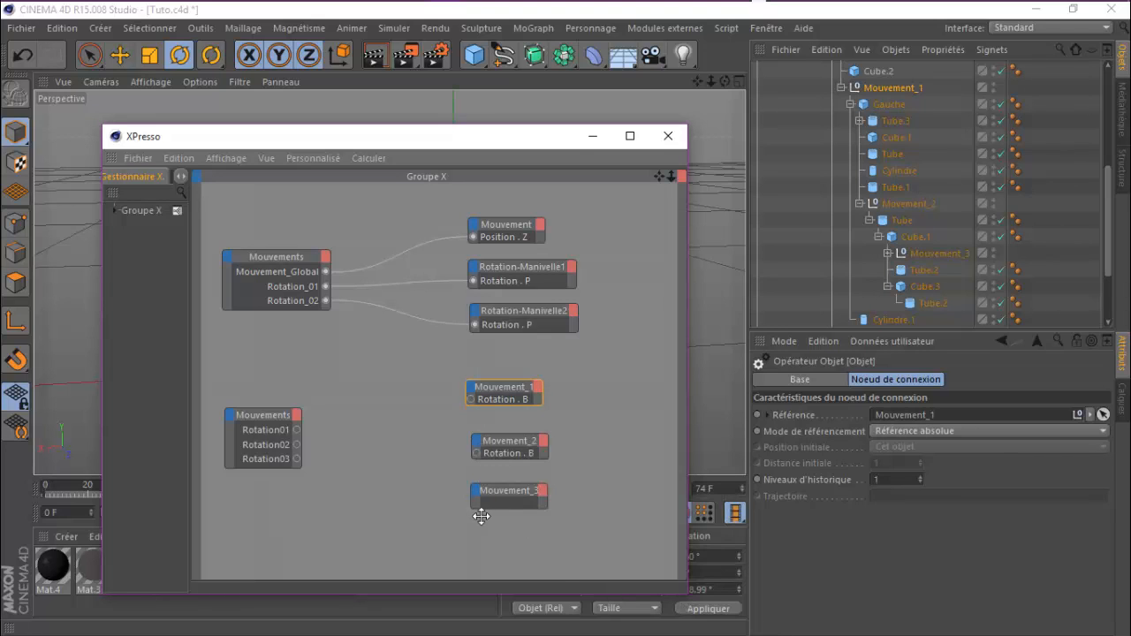
pyautogui.click(476, 490)
pyautogui.moveTo(521, 548)
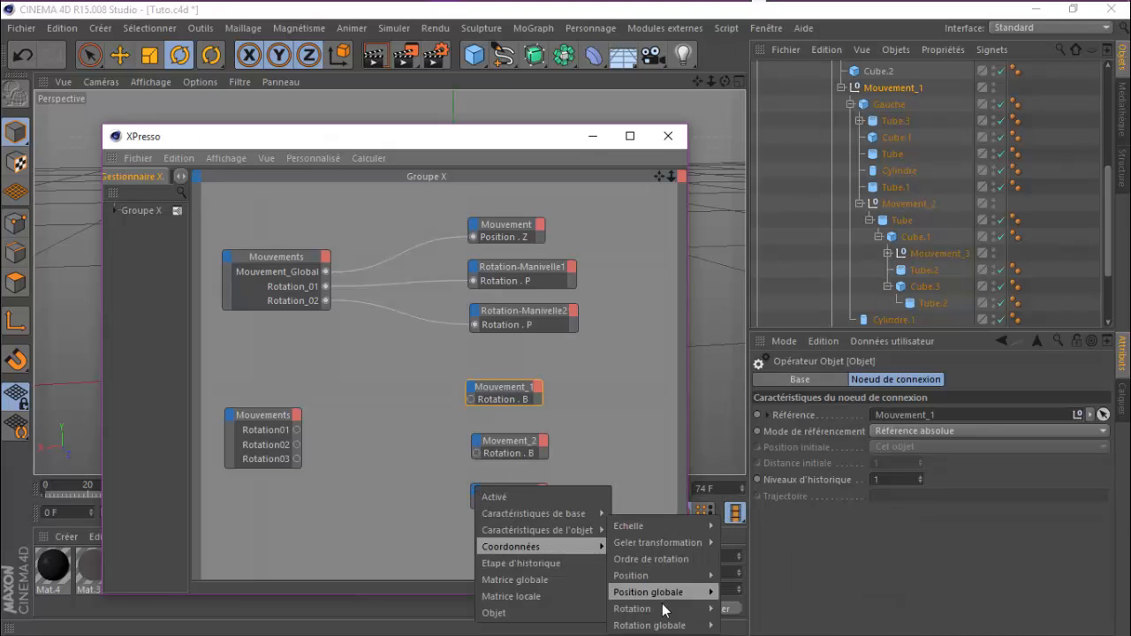
pyautogui.moveTo(662, 611)
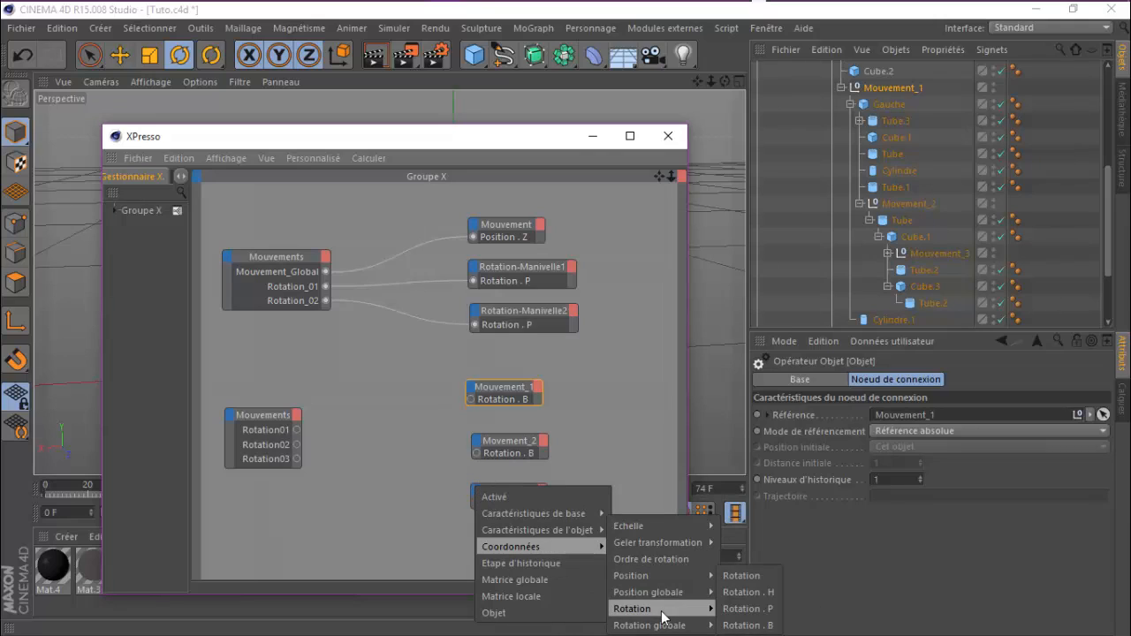
pyautogui.click(747, 625)
pyautogui.moveTo(503, 444); pyautogui.dragTo(497, 431)
pyautogui.moveTo(499, 489); pyautogui.dragTo(496, 471)
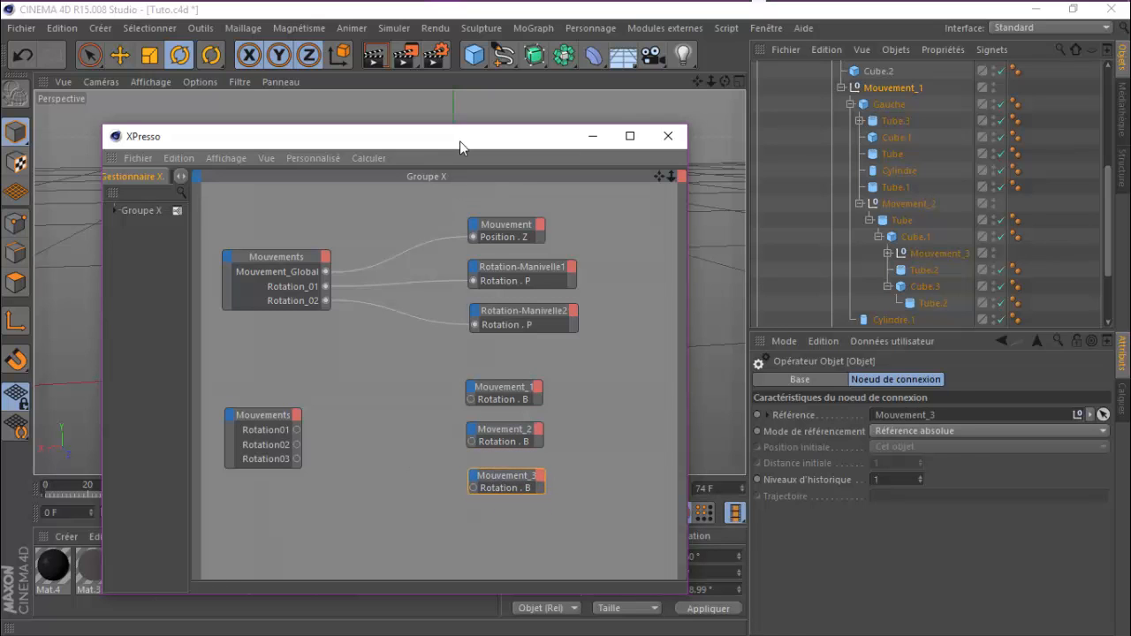
# Step: Connect Clavier_G's Rotation01, Rotation02 and Rotation03 outputs to the Rotation . B inputs of Mouvement_1, Movement_2 and Mouvement_3, then close XPresso
pyautogui.moveTo(460, 141); pyautogui.dragTo(871, 117)
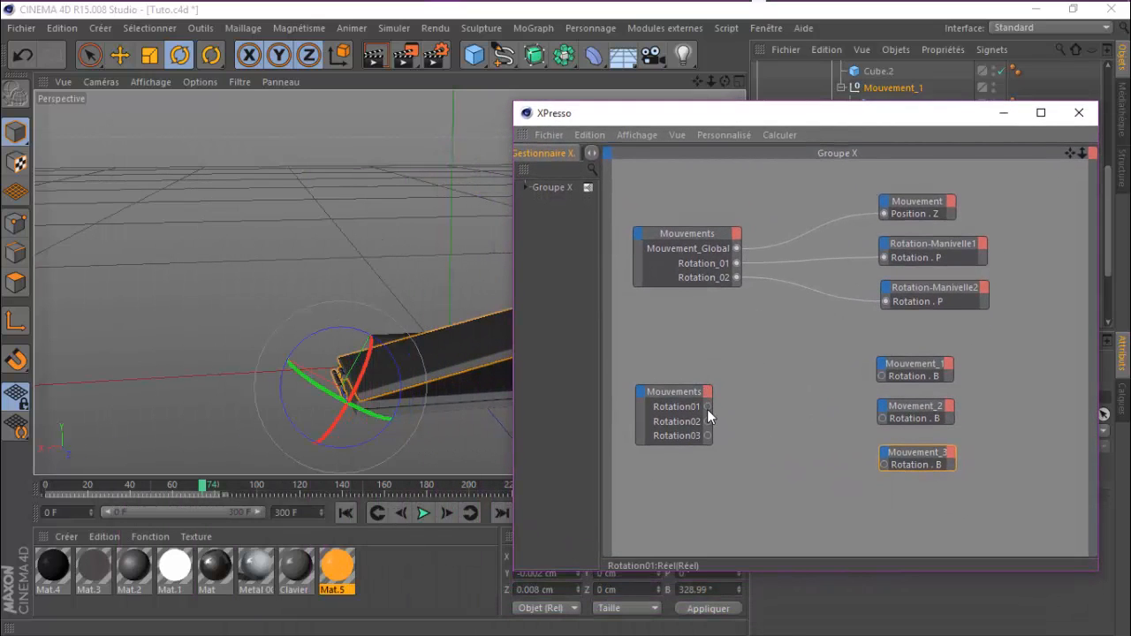
pyautogui.moveTo(708, 405); pyautogui.dragTo(881, 376)
pyautogui.moveTo(707, 422); pyautogui.dragTo(883, 421)
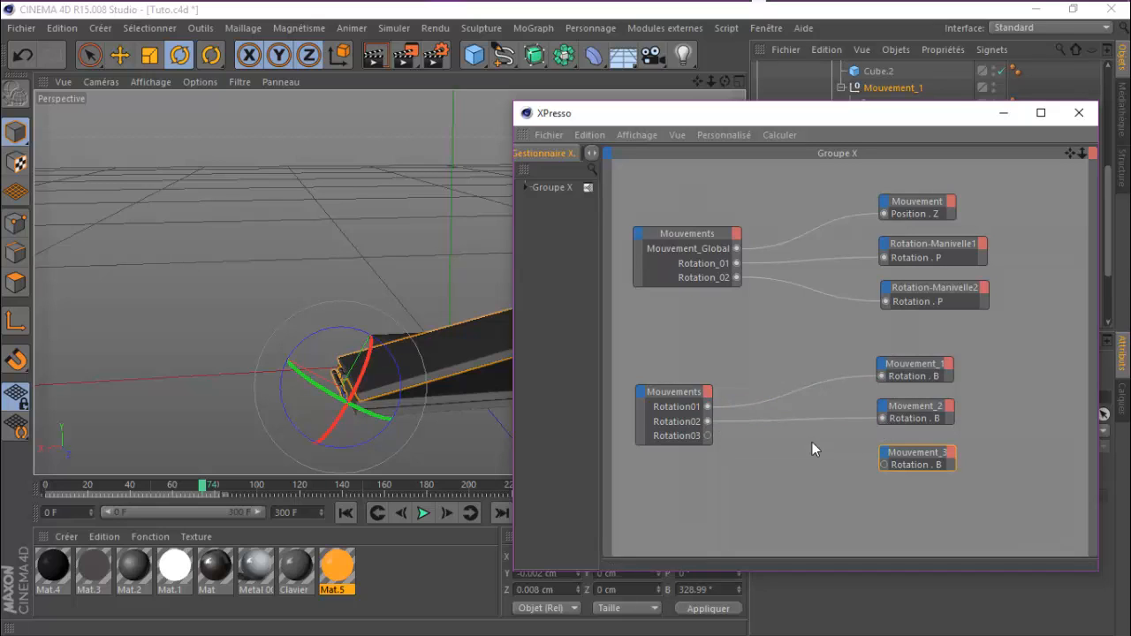
pyautogui.moveTo(710, 434); pyautogui.dragTo(887, 466)
pyautogui.click(1079, 113)
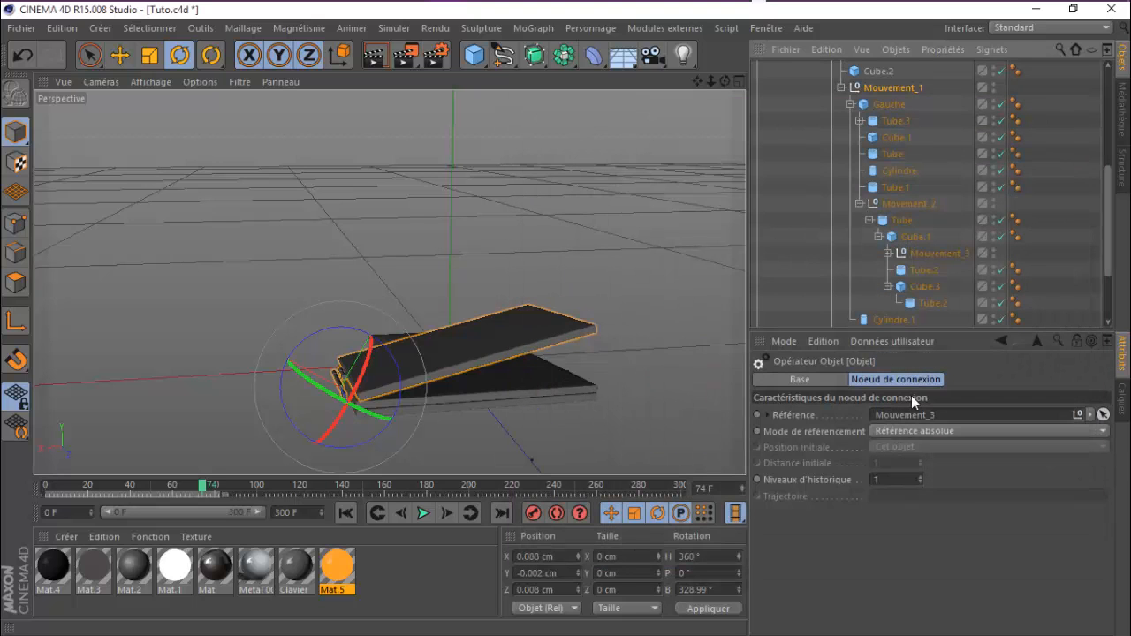
# Step: Test the Mouvements null's Clavier_G sliders by setting Rotation01 to 380°, Rotation02 to 358° and Rotation03 to 78°
pyautogui.scroll(-3, 924, 299)
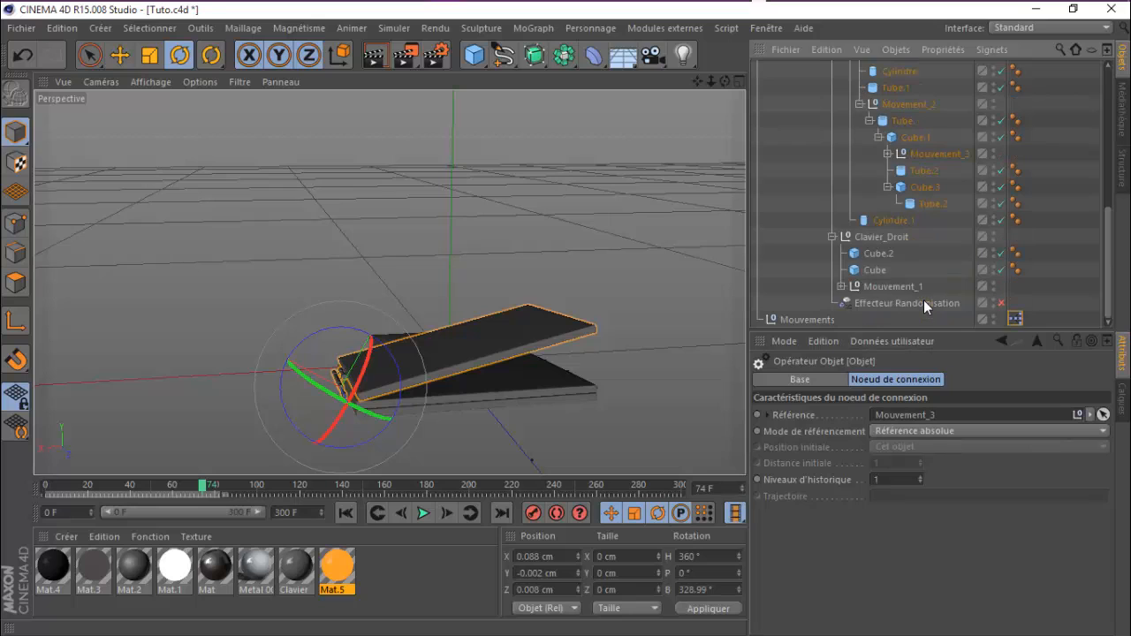
pyautogui.click(807, 320)
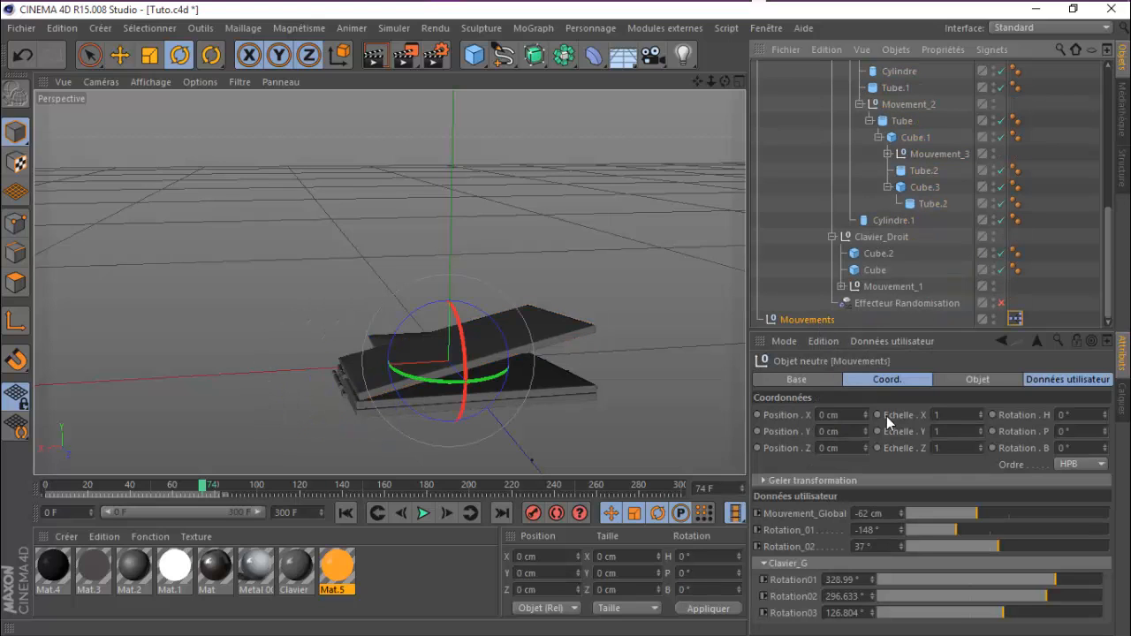
pyautogui.click(1055, 580)
pyautogui.moveTo(1055, 580); pyautogui.dragTo(991, 621)
pyautogui.keyDown('alt'); pyautogui.moveTo(696, 296); pyautogui.dragTo(627, 278); pyautogui.keyUp('alt')
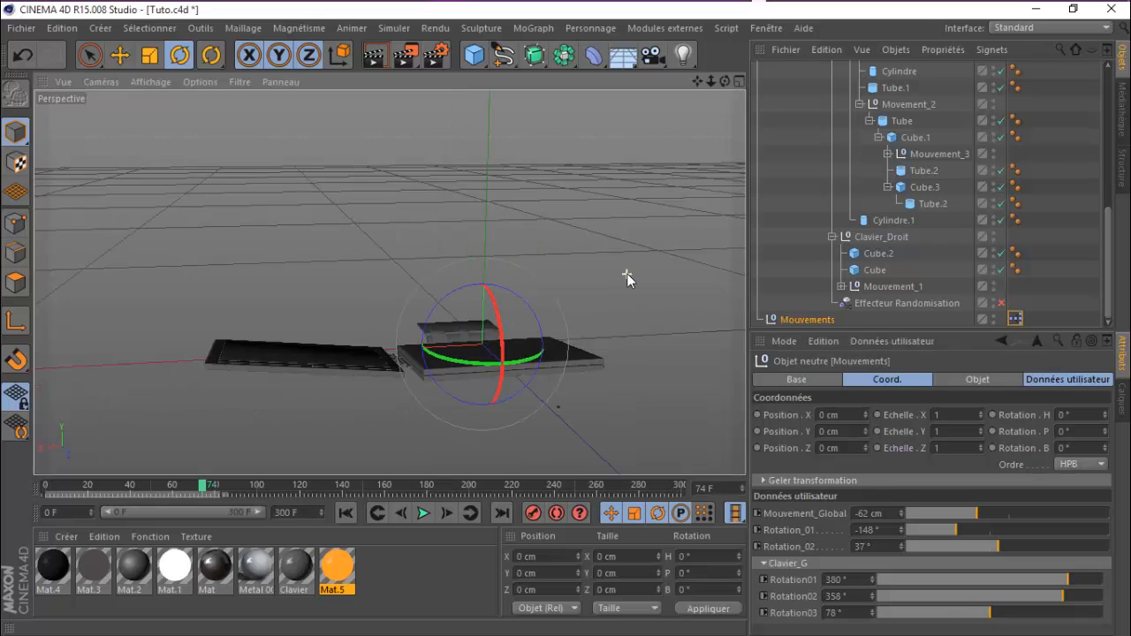
pyautogui.moveTo(701, 81); pyautogui.dragTo(586, 79)
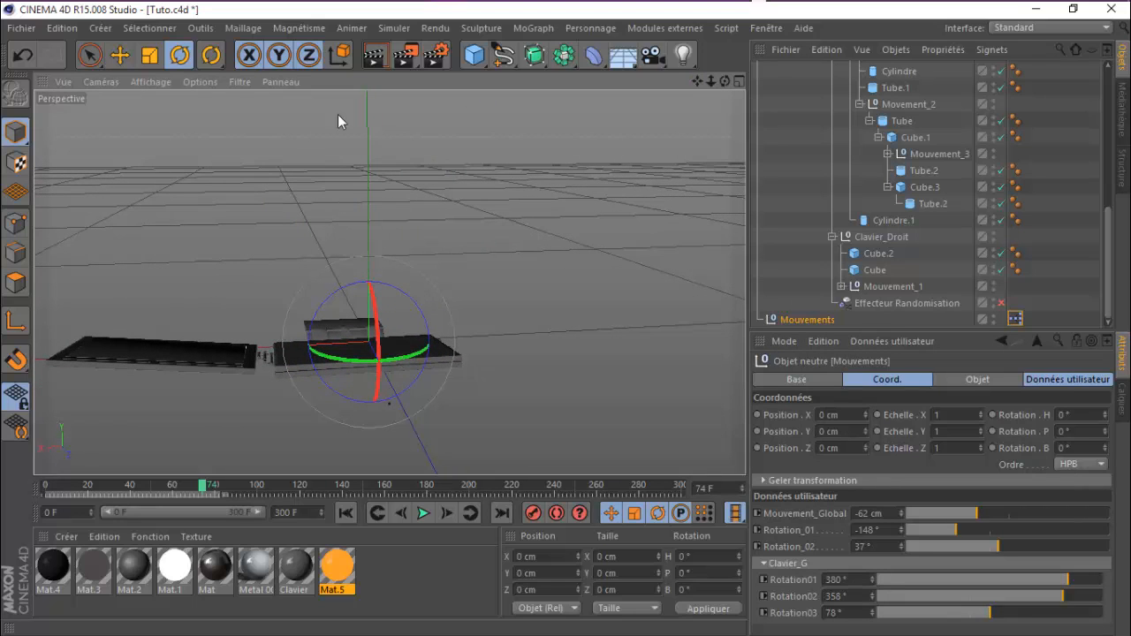
# Step: Switch to the Move tool and examine Rotation-Manivelle1, Rotation-Manivelle2, Clavier_Gauche and its three movement nulls in the hierarchy
pyautogui.click(124, 57)
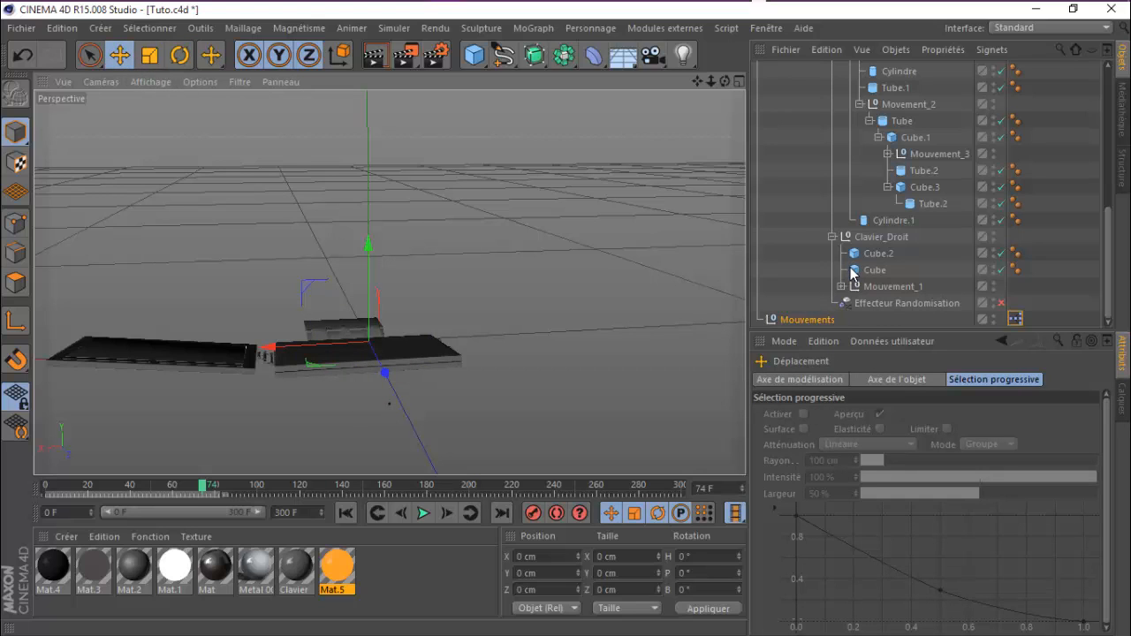
pyautogui.scroll(8, 855, 265)
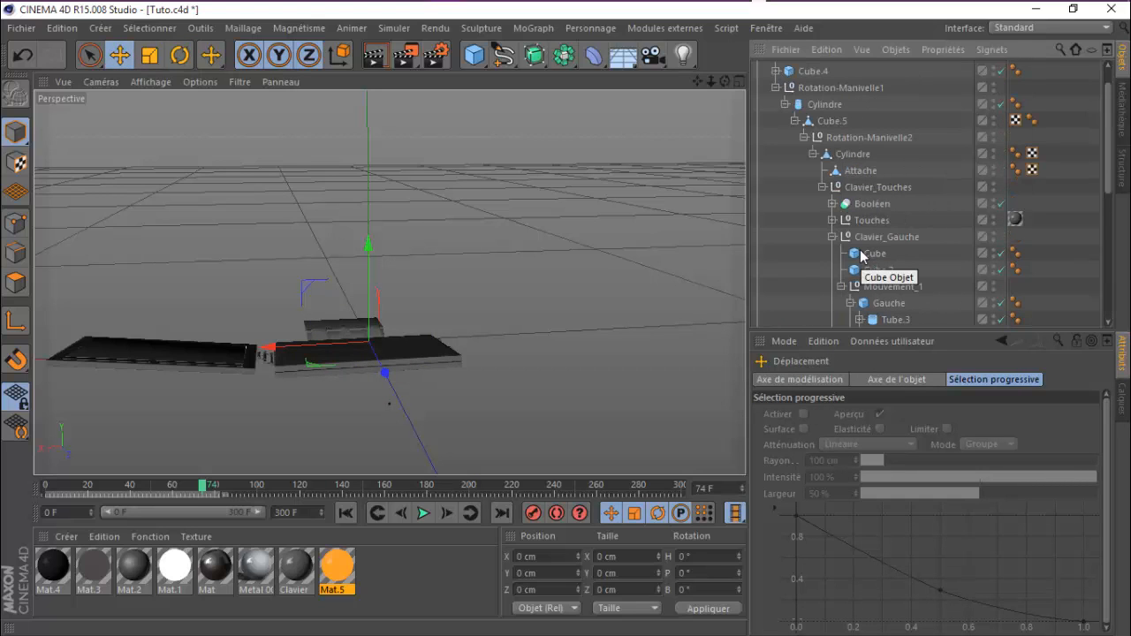
pyautogui.scroll(2, 839, 159)
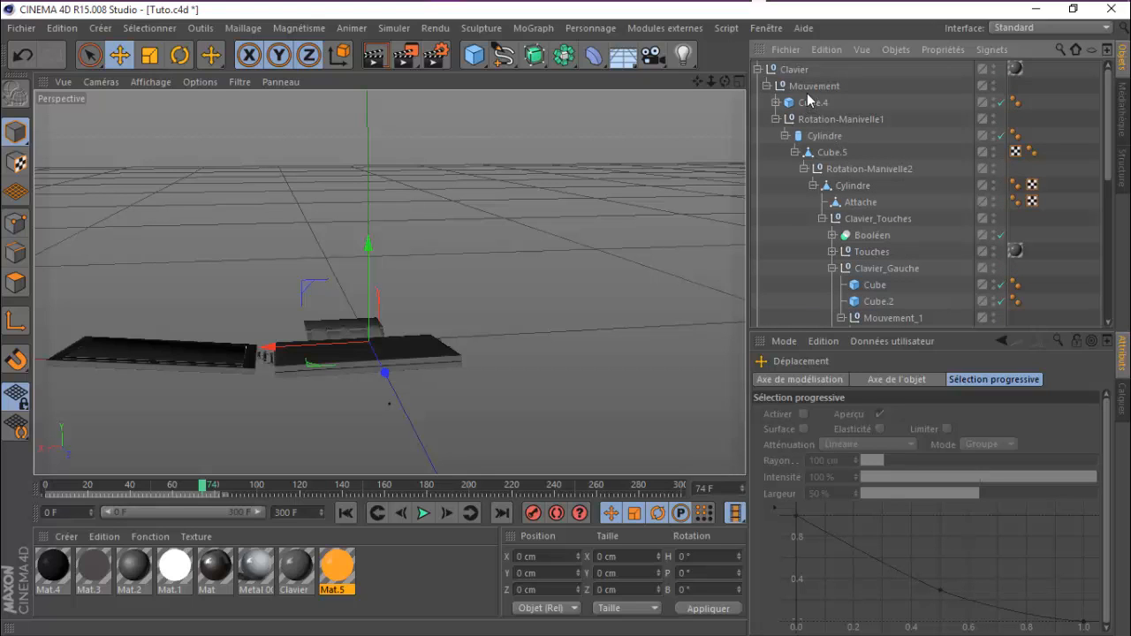
pyautogui.click(844, 118)
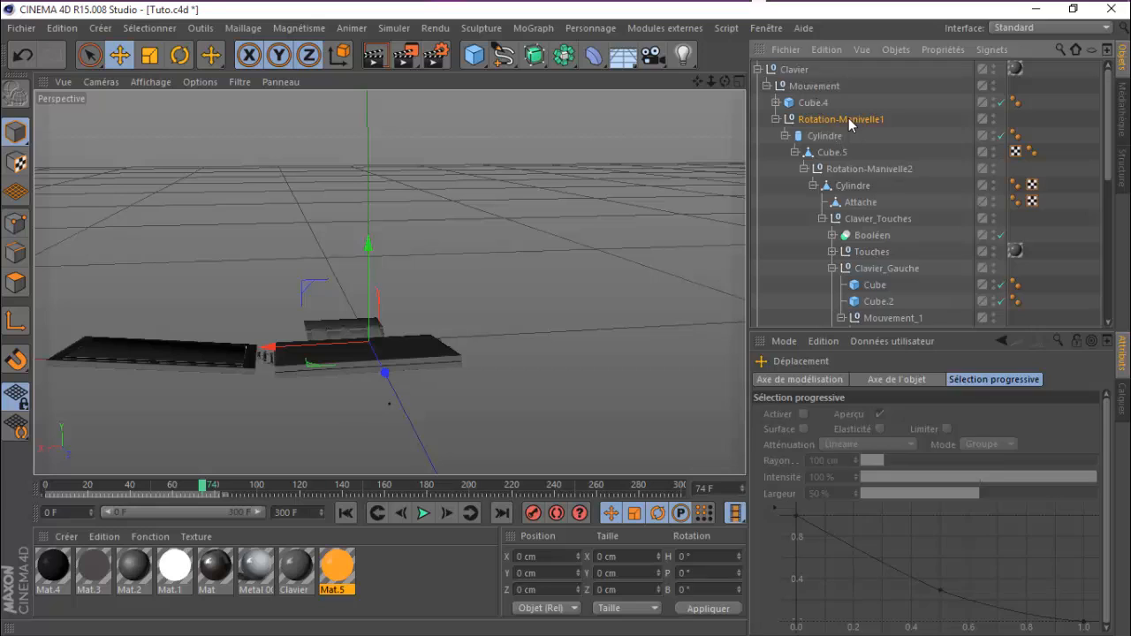
pyautogui.click(874, 168)
pyautogui.scroll(-3, 912, 237)
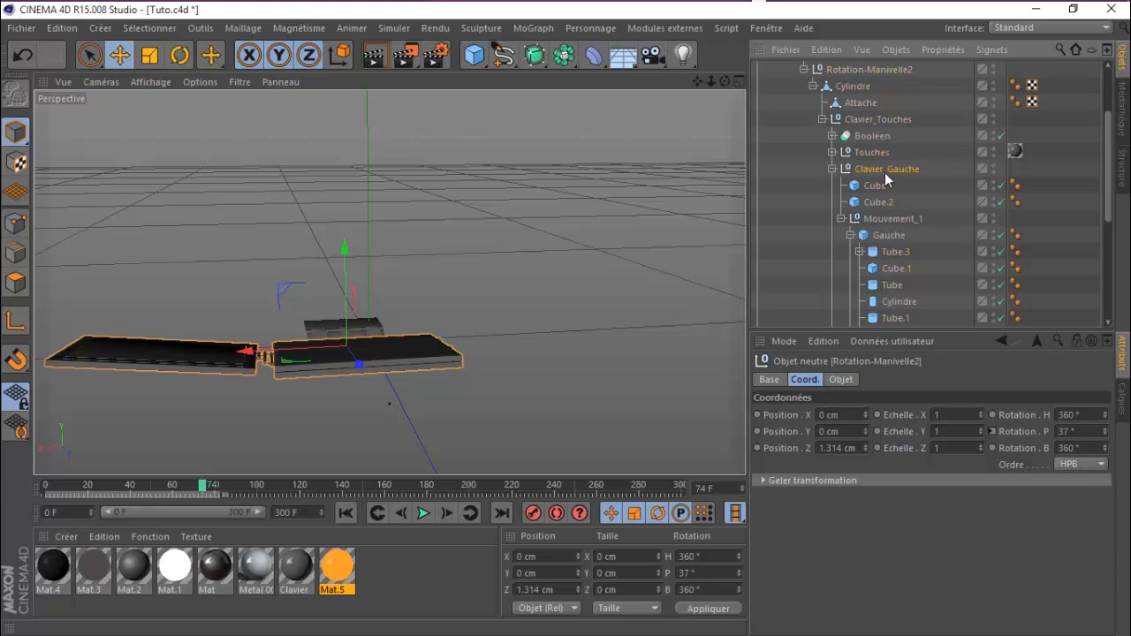
pyautogui.click(885, 170)
pyautogui.click(891, 219)
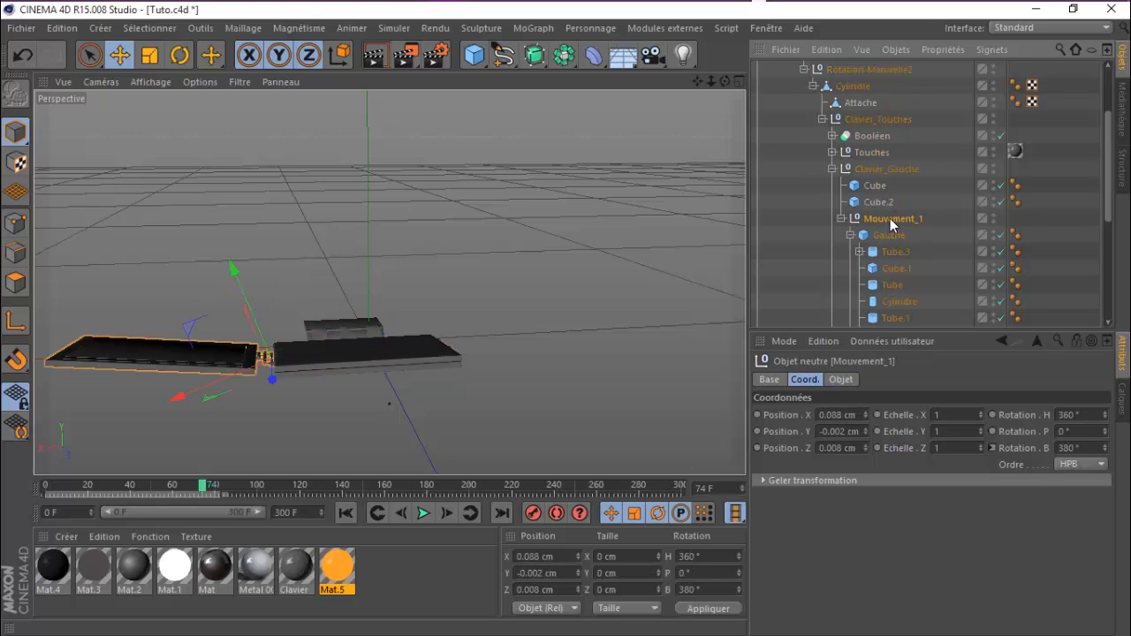
pyautogui.scroll(-3, 890, 219)
pyautogui.click(910, 235)
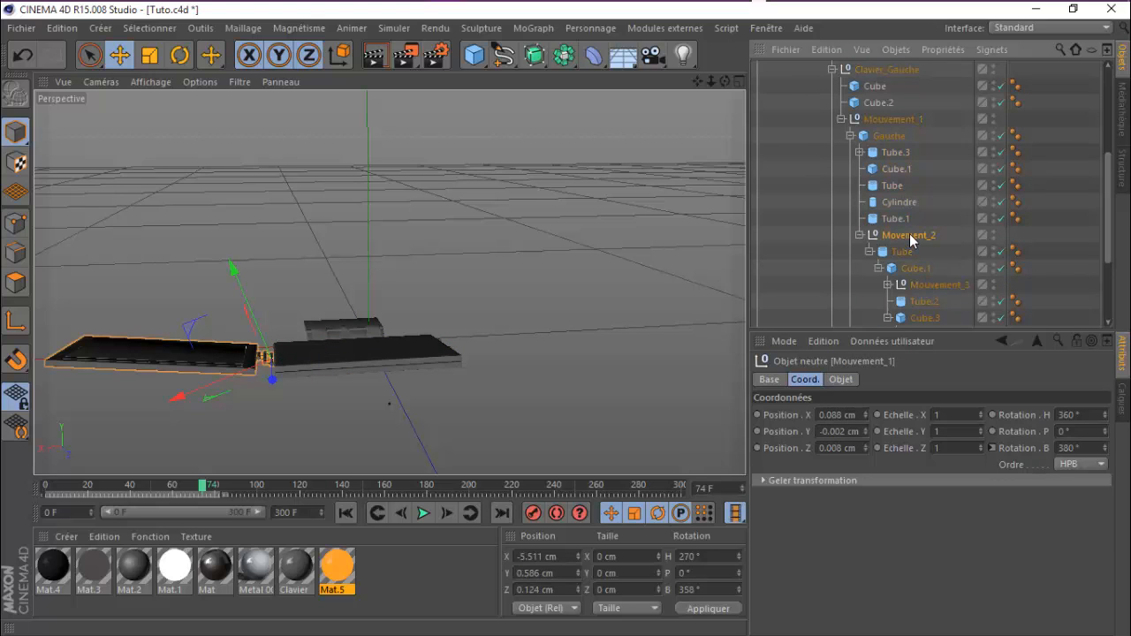
pyautogui.click(933, 284)
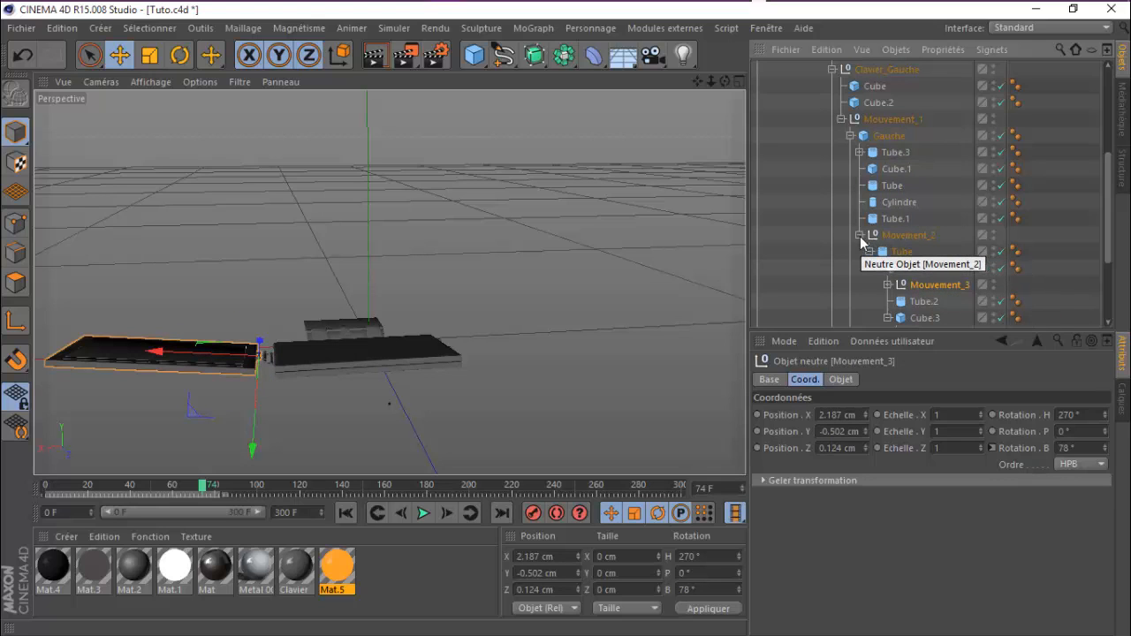
pyautogui.scroll(-5, 913, 240)
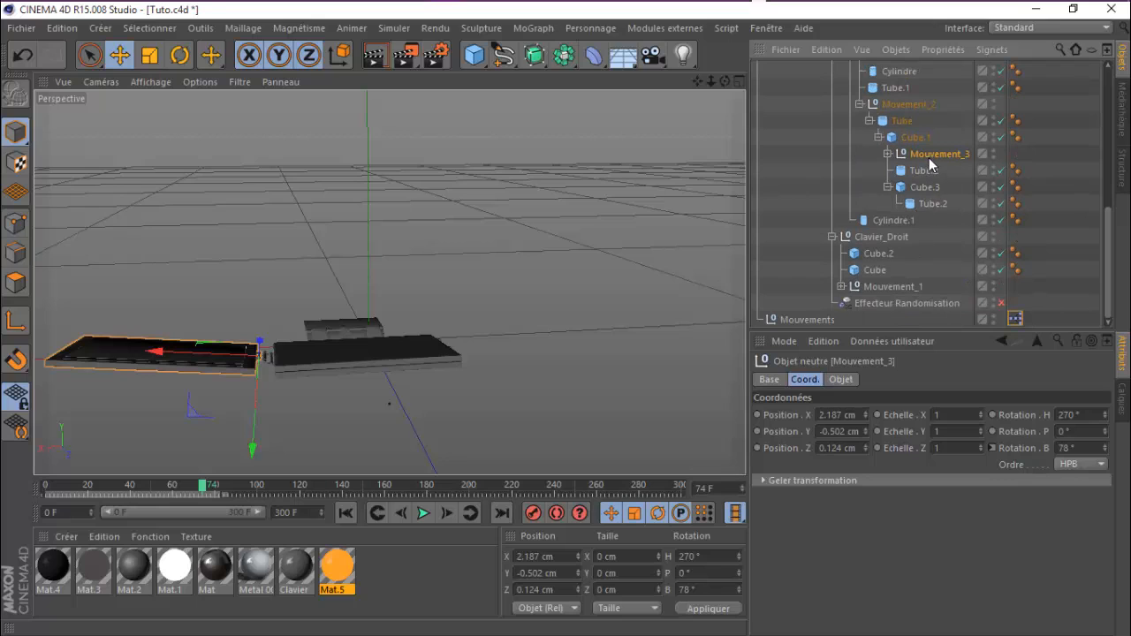
pyautogui.scroll(4, 929, 178)
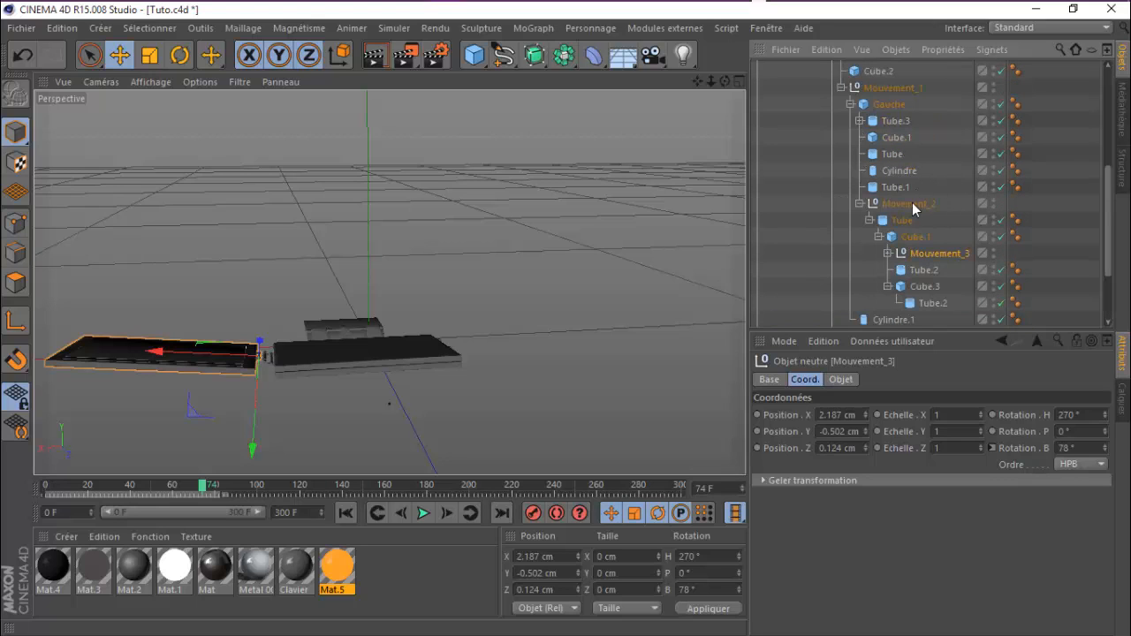
pyautogui.scroll(-4, 936, 257)
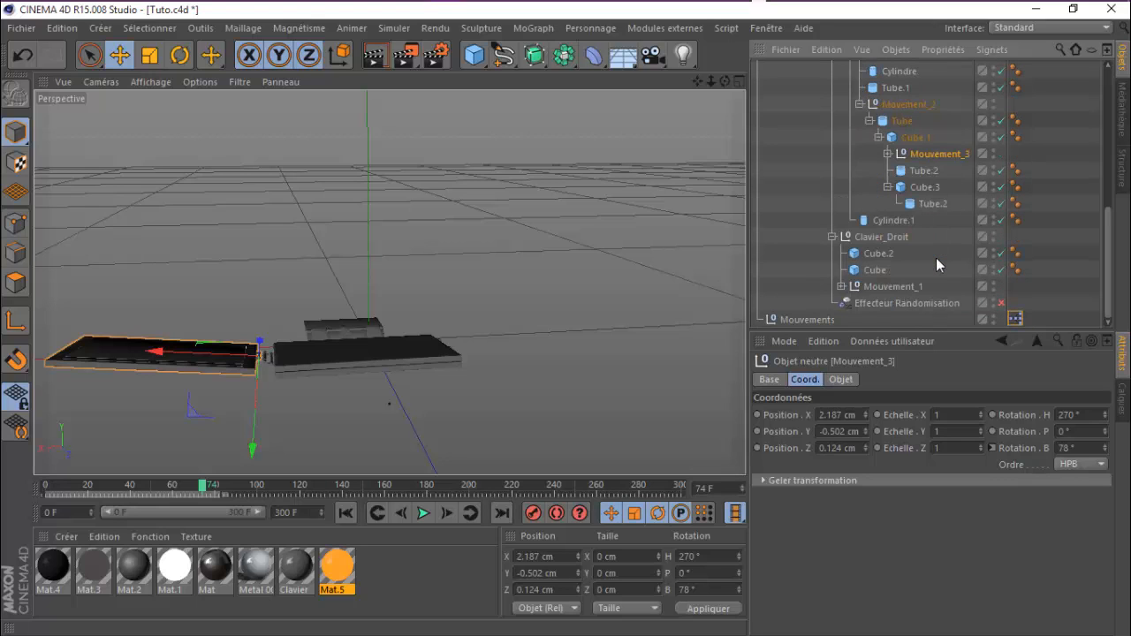
# Step: Set the Mouvements null's Mouvement_Global to -60 cm and Rotation_01 to -159°
pyautogui.click(812, 318)
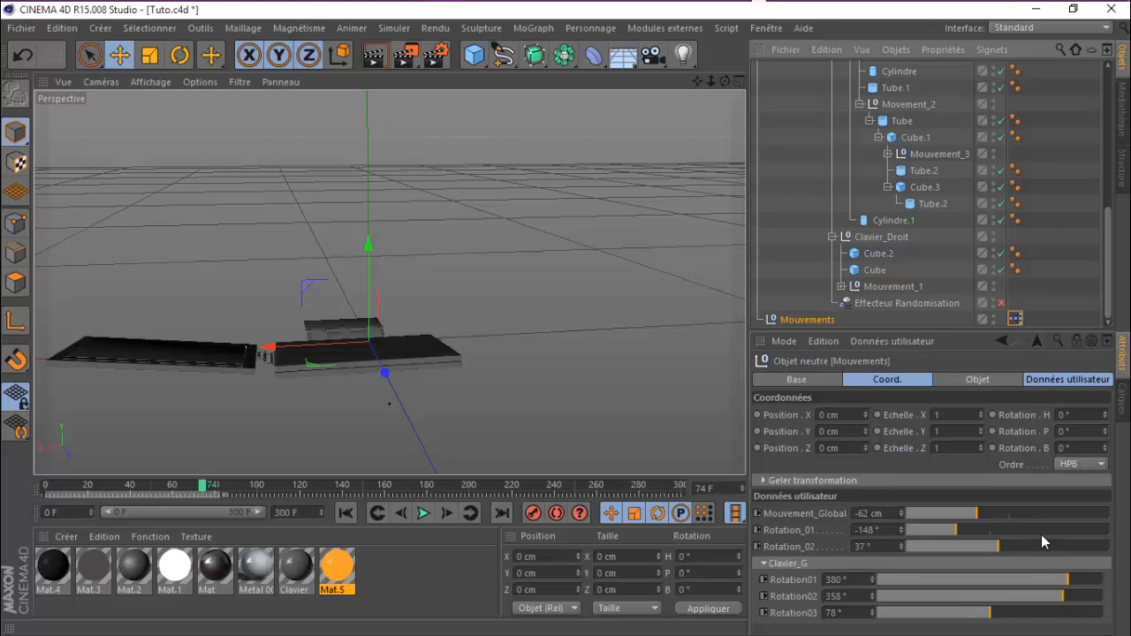
pyautogui.moveTo(979, 516); pyautogui.dragTo(977, 517)
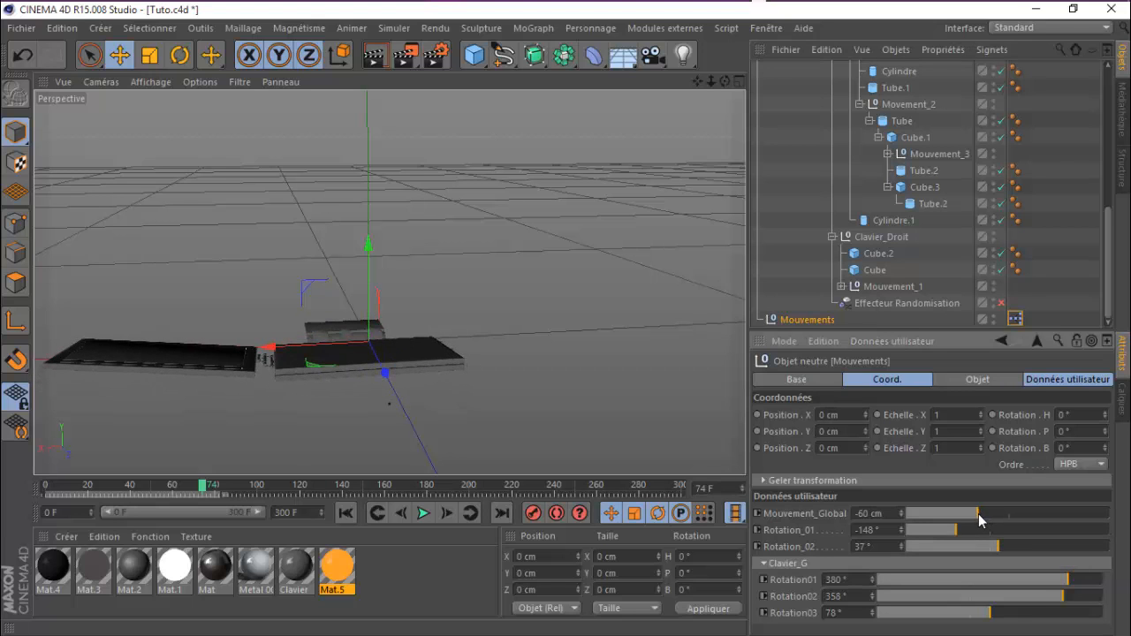
pyautogui.moveTo(723, 85); pyautogui.dragTo(930, 493)
pyautogui.moveTo(963, 536)
pyautogui.mouseDown()
pyautogui.moveTo(975, 530)
pyautogui.moveTo(954, 528)
pyautogui.mouseUp()
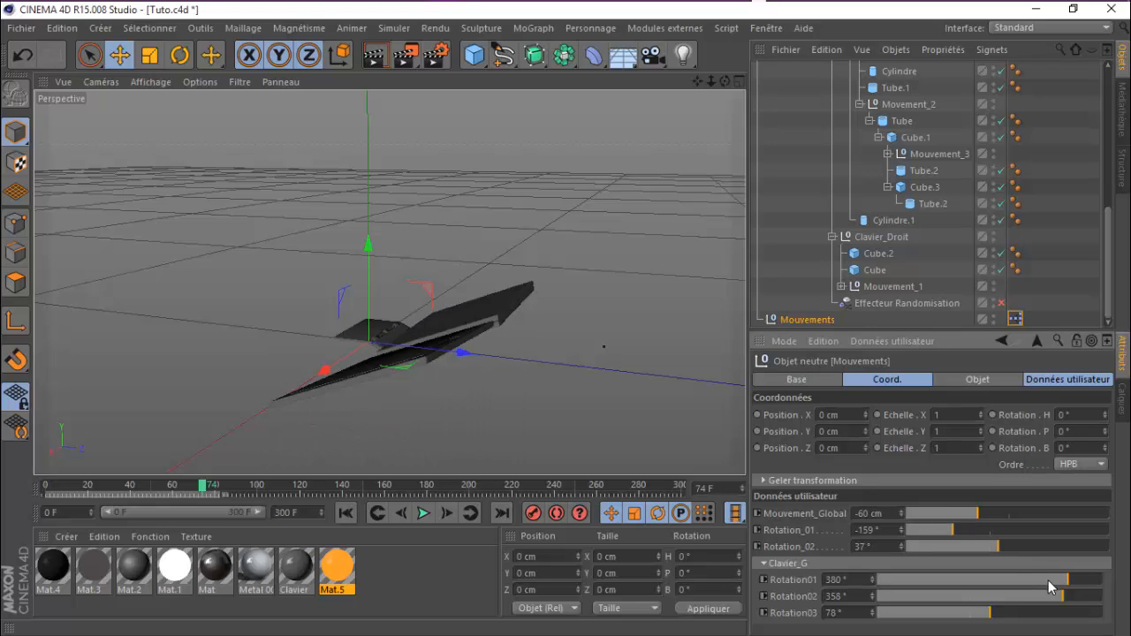
# Step: Set Clavier_G's Rotation01 to 377°, Rotation02 to 371° and Rotation03 to 101°, and the Mouvements null's Rotation_02 to 19°
pyautogui.moveTo(1048, 581); pyautogui.dragTo(1067, 598)
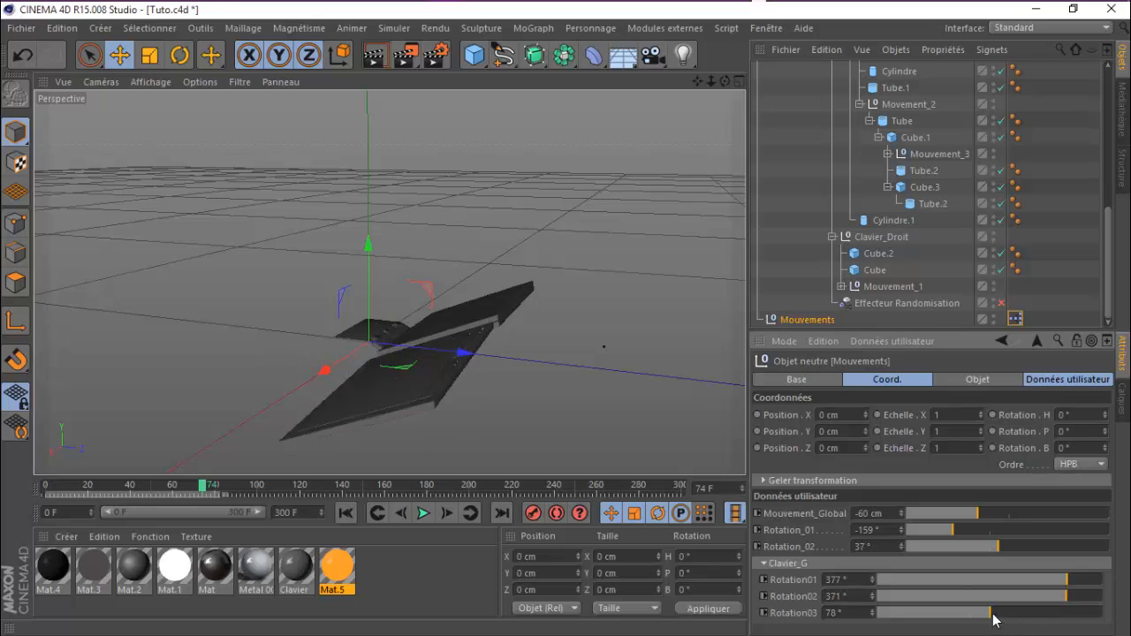
pyautogui.moveTo(991, 614)
pyautogui.mouseDown()
pyautogui.moveTo(1013, 621)
pyautogui.moveTo(997, 616)
pyautogui.mouseUp()
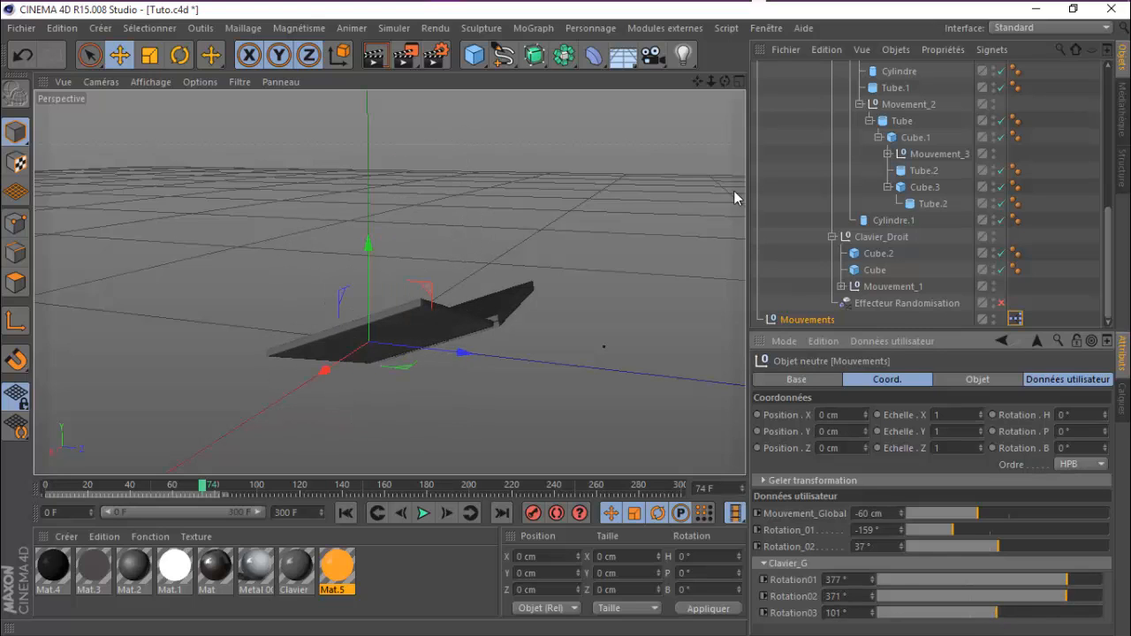
pyautogui.click(995, 545)
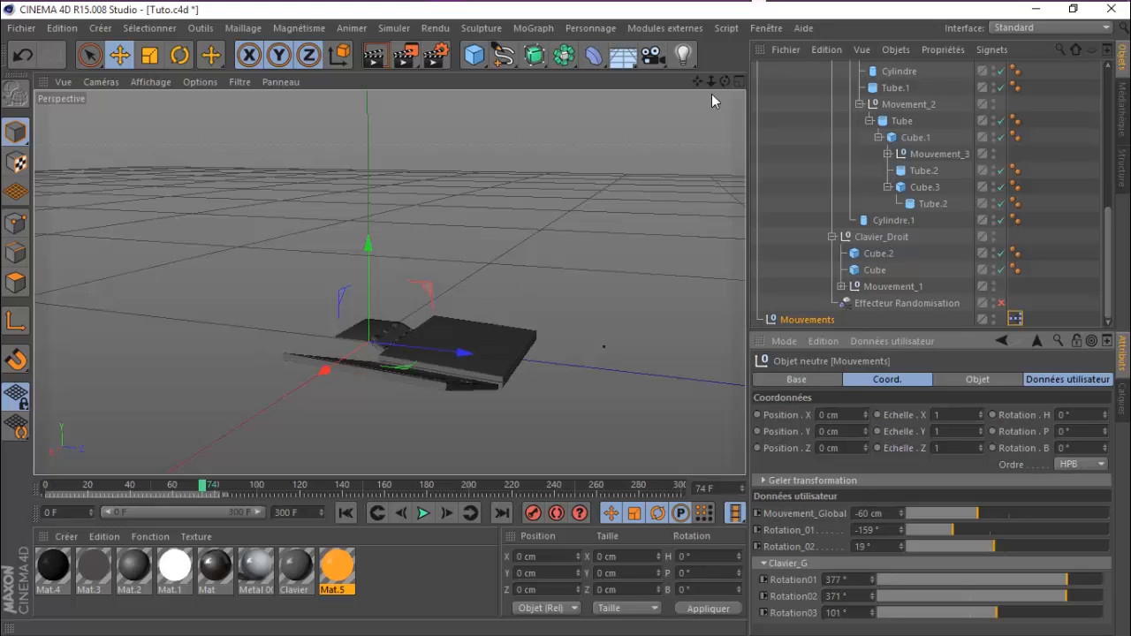
pyautogui.moveTo(725, 83); pyautogui.dragTo(569, 92)
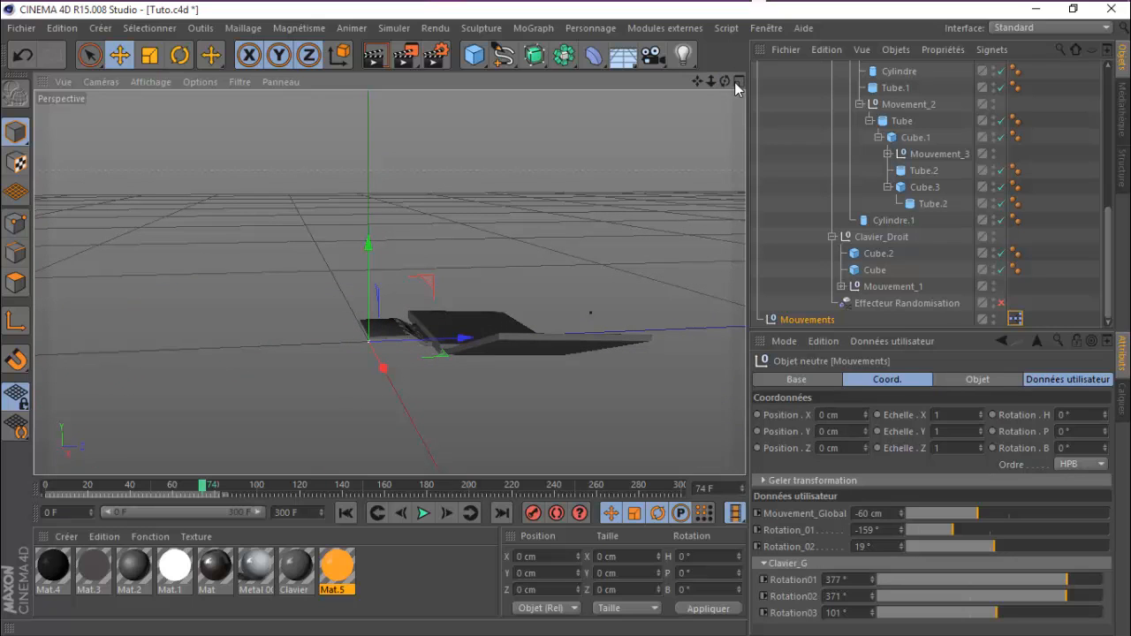
pyautogui.moveTo(724, 82); pyautogui.dragTo(711, 95)
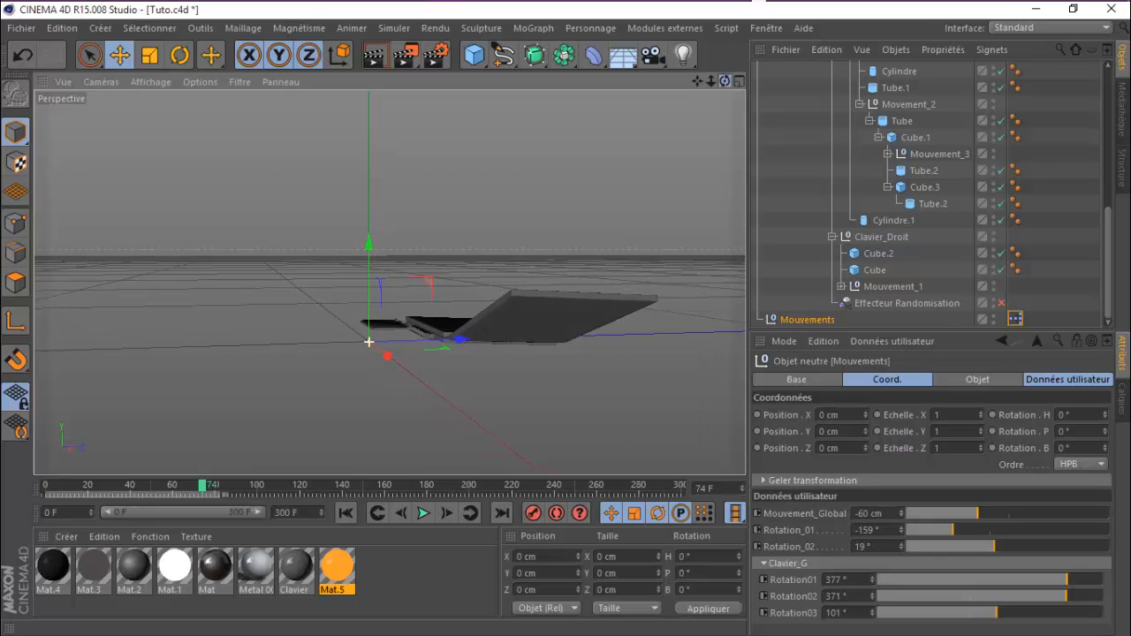
pyautogui.moveTo(724, 81); pyautogui.dragTo(700, 85)
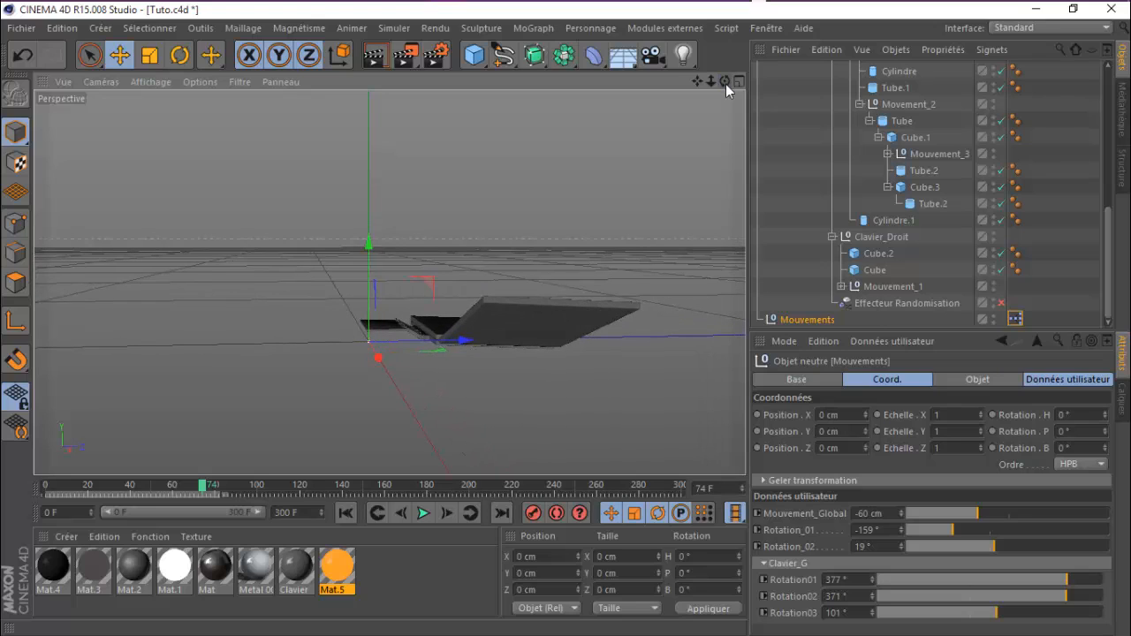